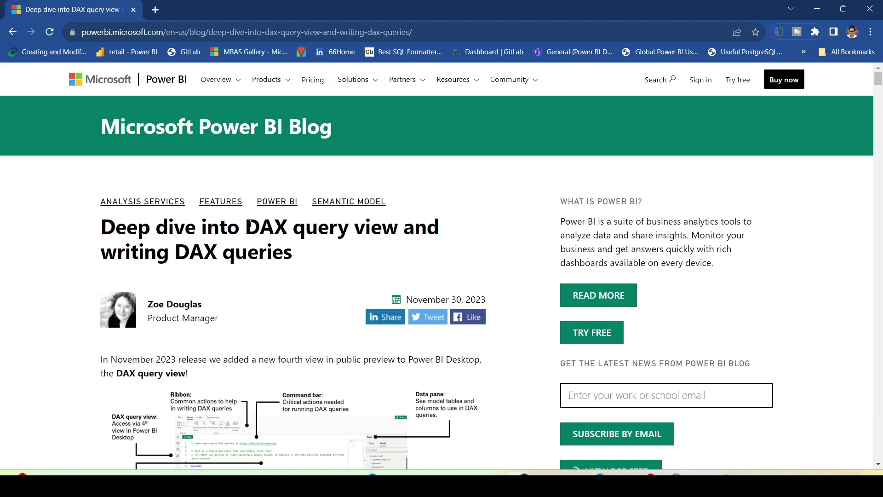
Step: Highlight 'DAX query view' in the article title and select the article's web address
left_click_drag(249, 224, 399, 221)
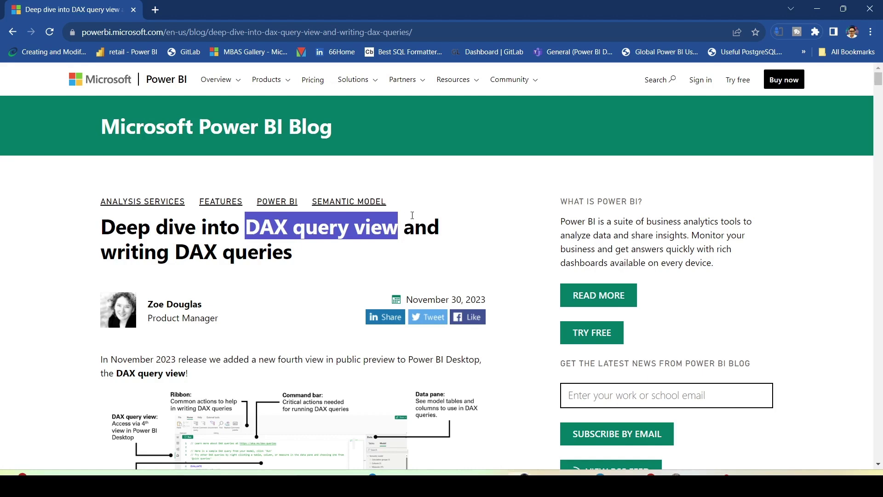
left_click(456, 224)
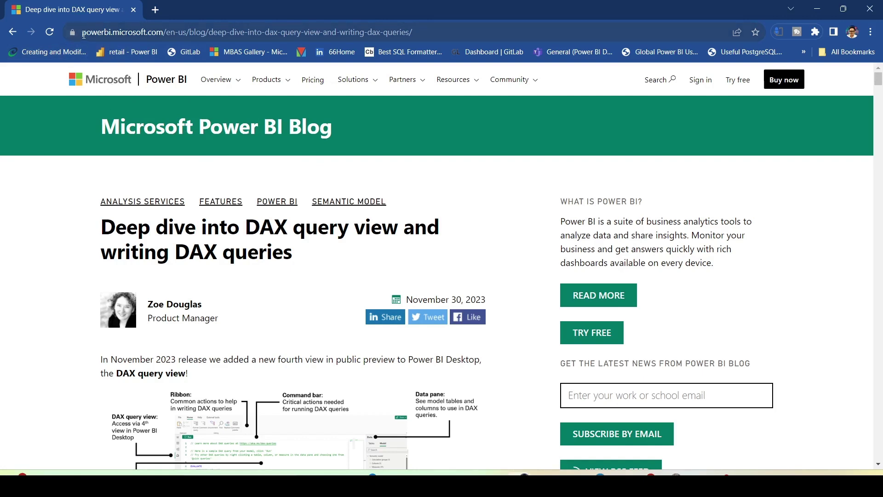
left_click_drag(72, 32, 101, 35)
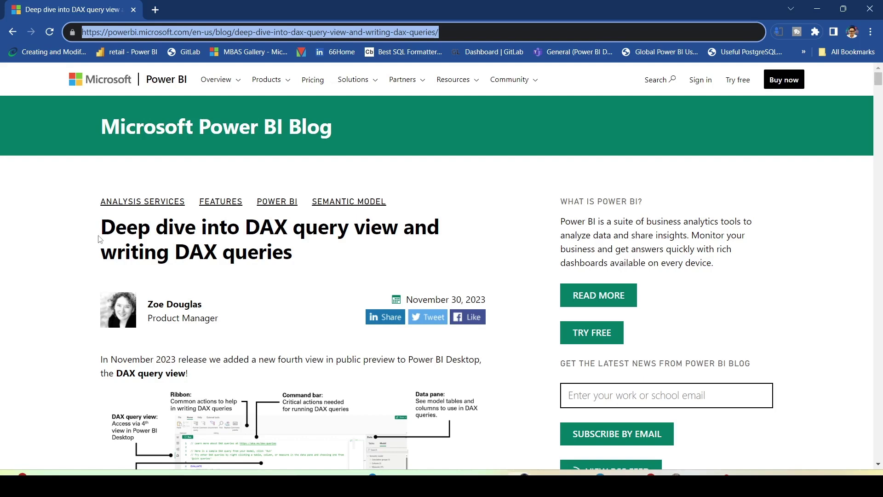
Step: Circle the diagram's Data pane, Quick queries, Command bar, Ribbon, editor, Results grid and Query tabs
scroll(137, 226, "down", 4)
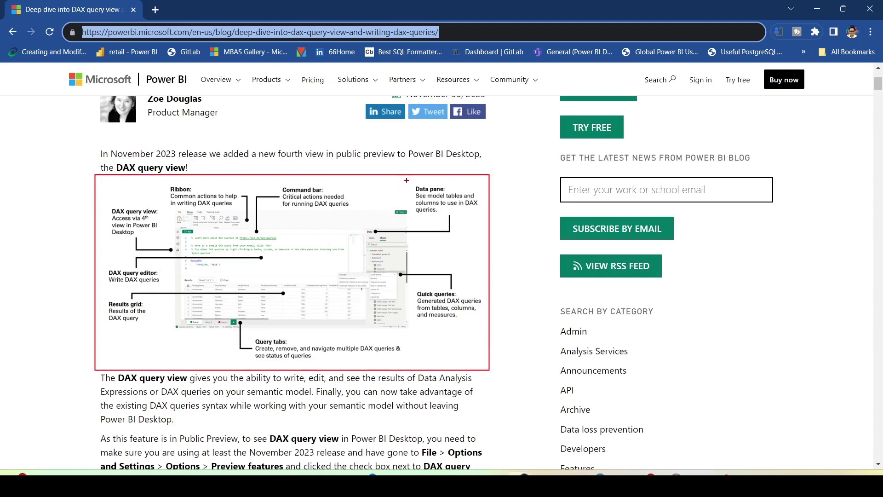
mouse_move(365, 225)
left_mouse_down()
mouse_move(386, 264)
mouse_move(410, 233)
mouse_move(372, 230)
left_mouse_up()
mouse_move(410, 265)
left_mouse_down()
mouse_move(359, 264)
mouse_move(335, 280)
mouse_move(364, 311)
mouse_move(398, 275)
left_mouse_up()
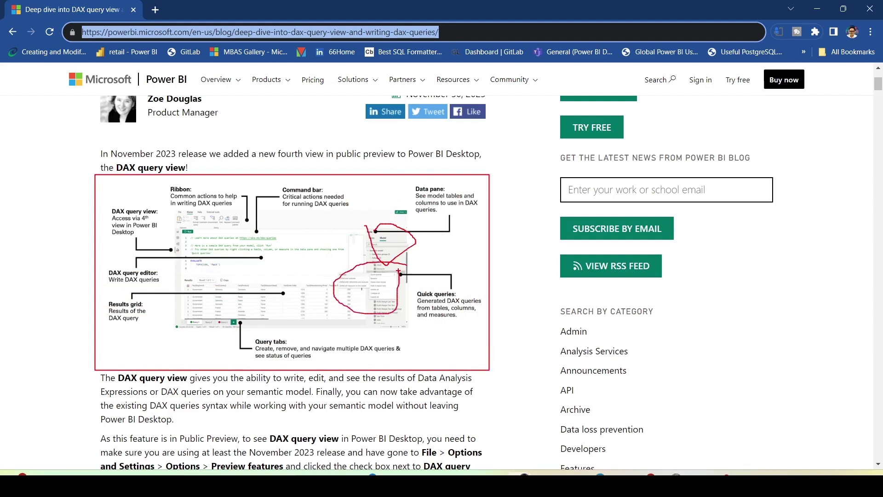
mouse_move(359, 187)
left_mouse_down()
mouse_move(348, 180)
mouse_move(263, 196)
mouse_move(336, 198)
left_mouse_up()
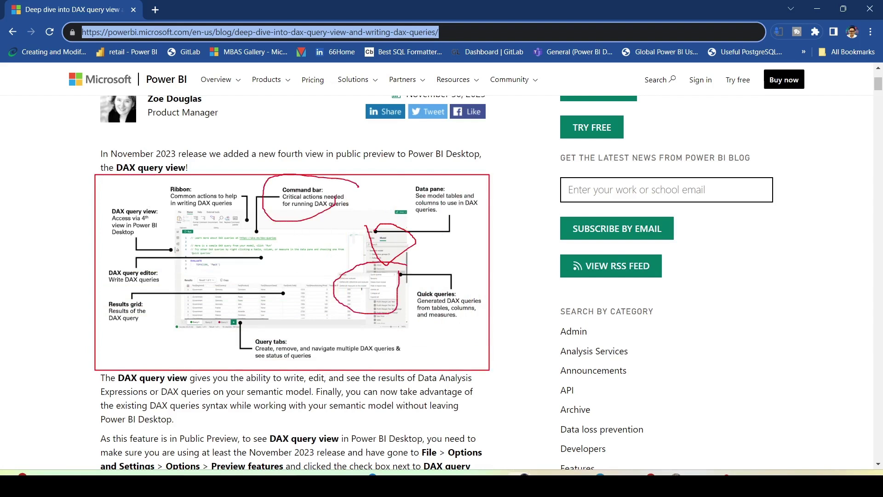
left_click_drag(261, 246, 303, 235)
mouse_move(161, 188)
left_mouse_down()
mouse_move(224, 182)
mouse_move(227, 205)
mouse_move(164, 204)
mouse_move(159, 191)
mouse_move(96, 216)
mouse_move(116, 233)
mouse_move(133, 231)
mouse_move(159, 221)
mouse_move(152, 202)
left_mouse_up()
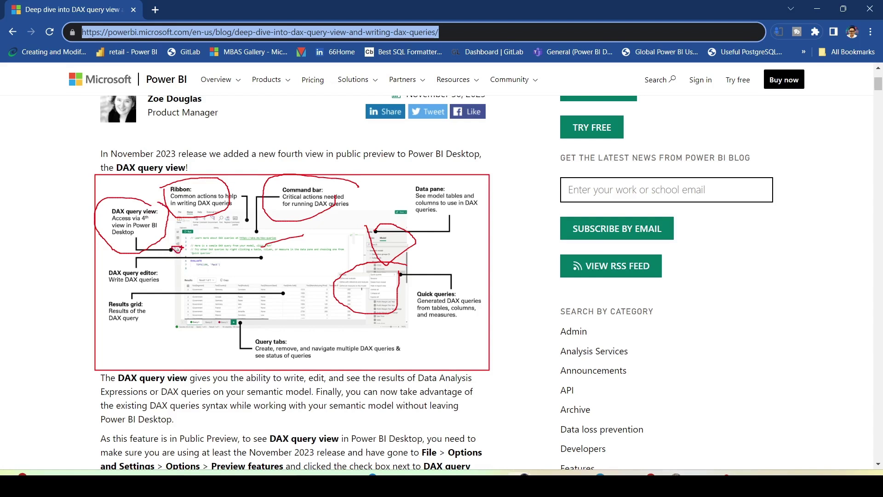
mouse_move(169, 265)
left_mouse_down()
mouse_move(92, 273)
mouse_move(98, 292)
mouse_move(158, 275)
left_mouse_up()
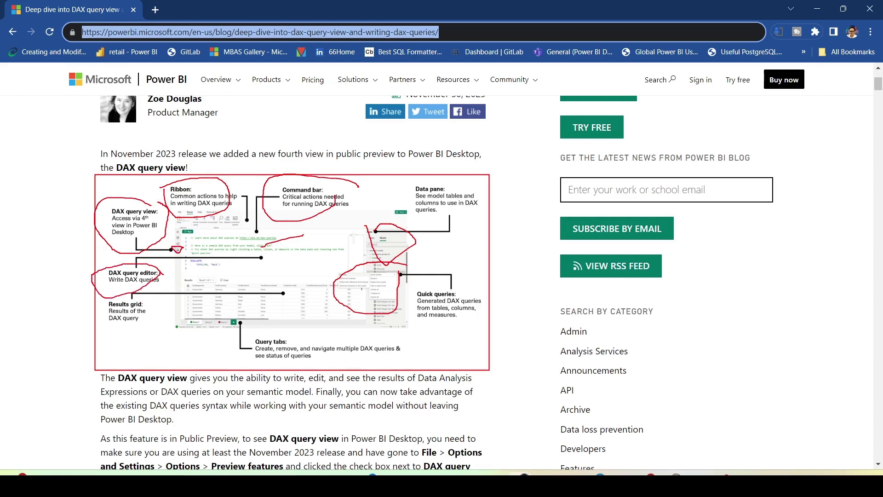
left_click_drag(258, 264, 290, 258)
mouse_move(149, 302)
left_mouse_down()
mouse_move(115, 293)
mouse_move(88, 324)
mouse_move(137, 327)
left_mouse_up()
left_click_drag(184, 311, 259, 296)
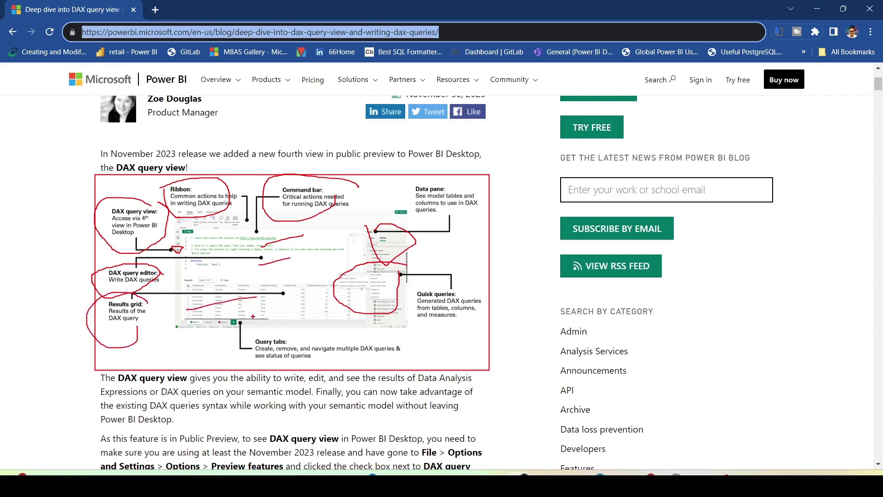
mouse_move(249, 315)
left_mouse_down()
mouse_move(191, 338)
mouse_move(257, 317)
left_mouse_up()
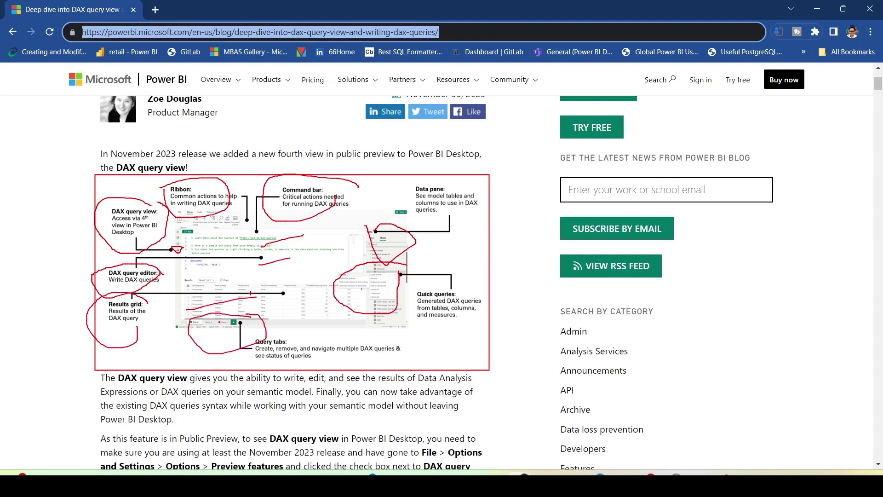
key("Escape")
Step: Scroll past the feature bullet list to the EVALUATE/DEFINE section and its DAX formula image
scroll(144, 248, "down", 6)
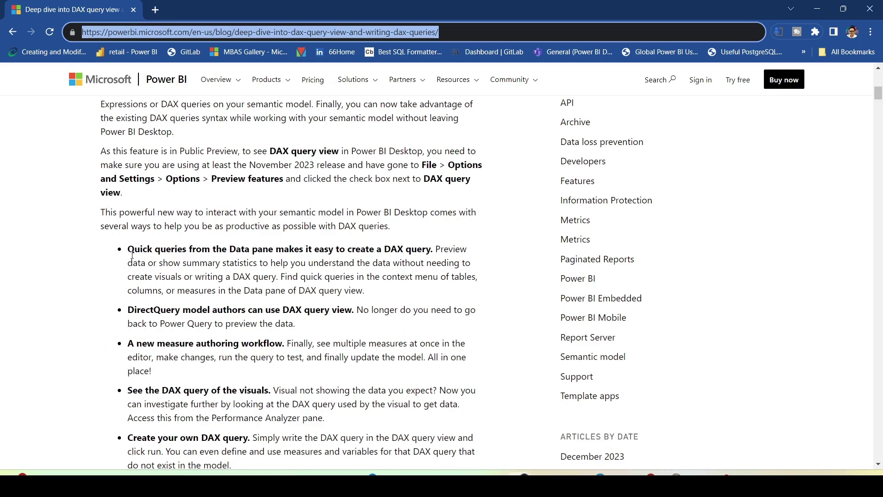
left_click_drag(132, 251, 416, 247)
left_click(225, 303)
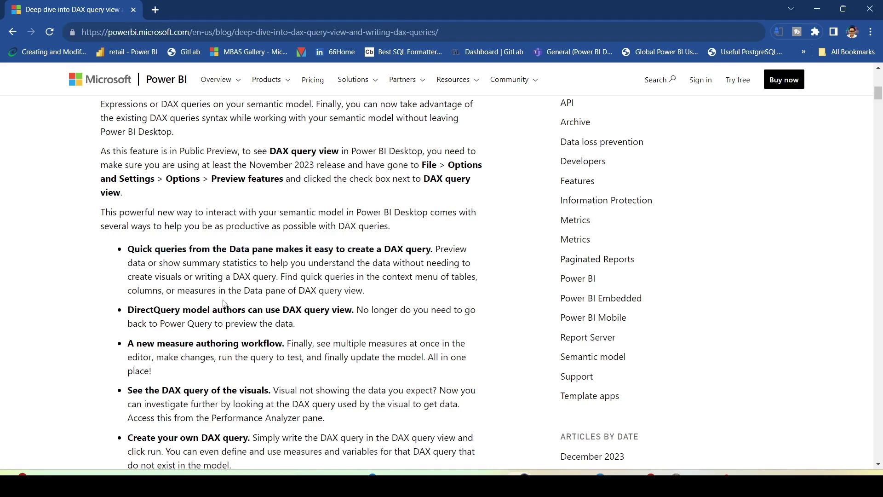
scroll(225, 304, "down", 1)
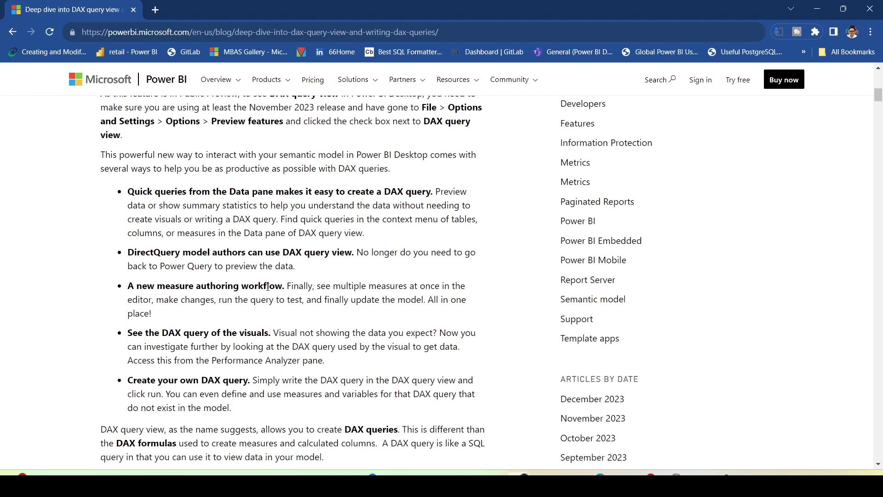
scroll(268, 286, "down", 1)
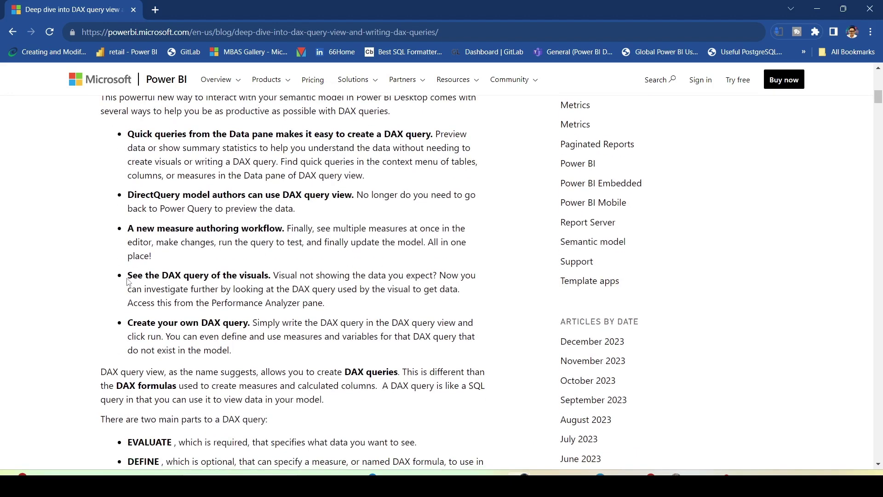
scroll(260, 273, "down", 1)
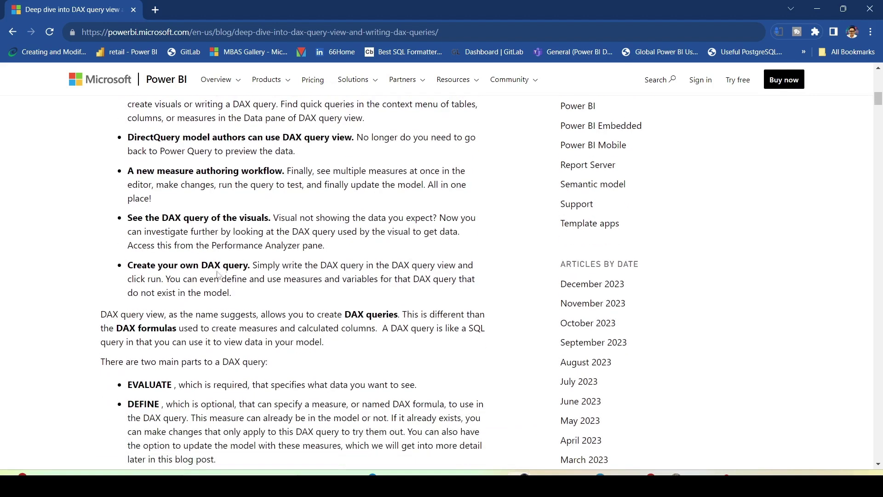
scroll(260, 270, "down", 1)
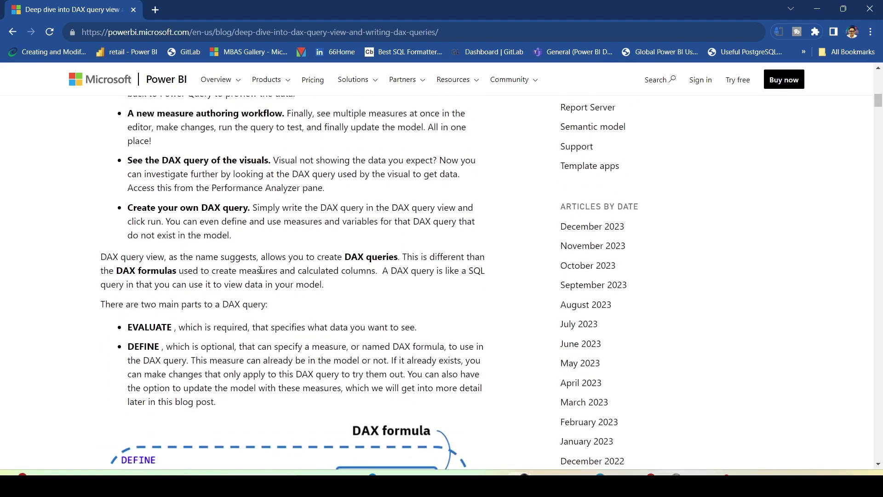
scroll(260, 270, "down", 2)
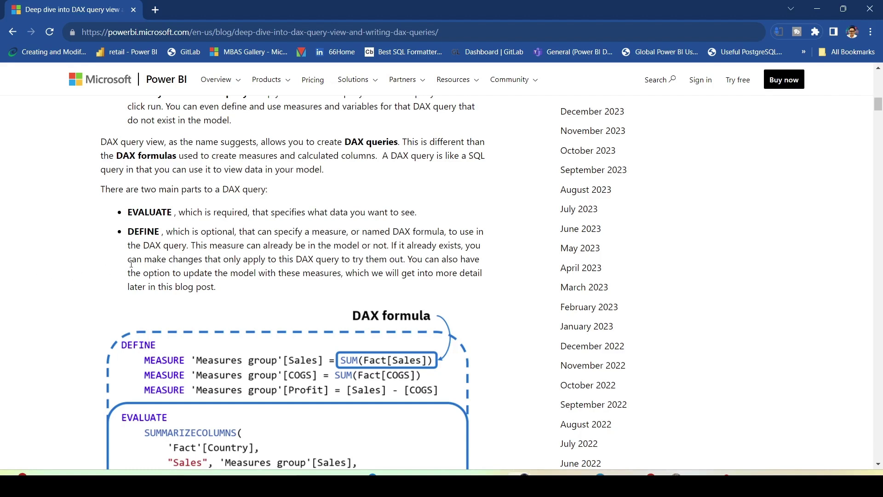
scroll(131, 264, "down", 1)
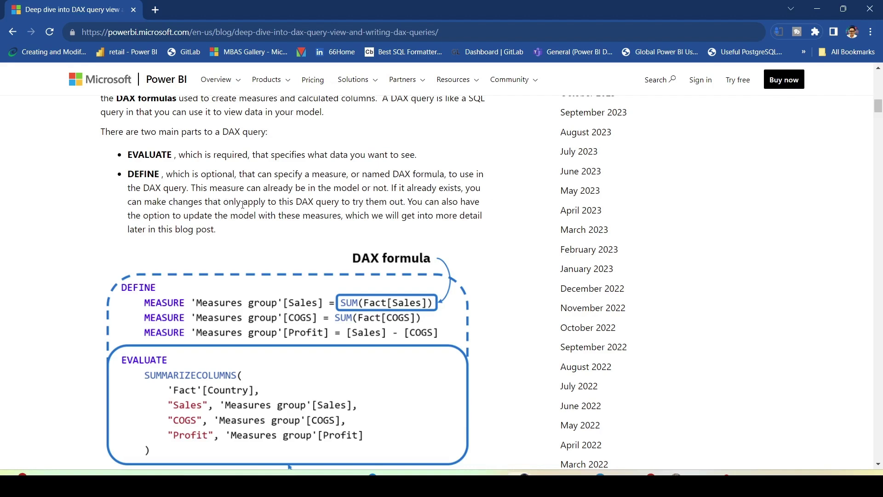
left_click_drag(343, 202, 482, 209)
mouse_move(121, 212)
left_mouse_down()
mouse_move(225, 223)
mouse_move(486, 221)
left_mouse_up()
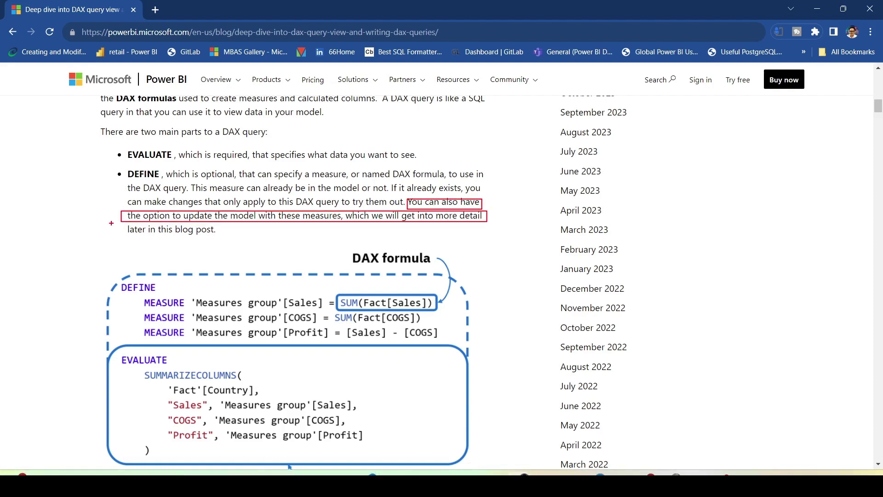
left_click_drag(122, 223, 236, 238)
key("Escape")
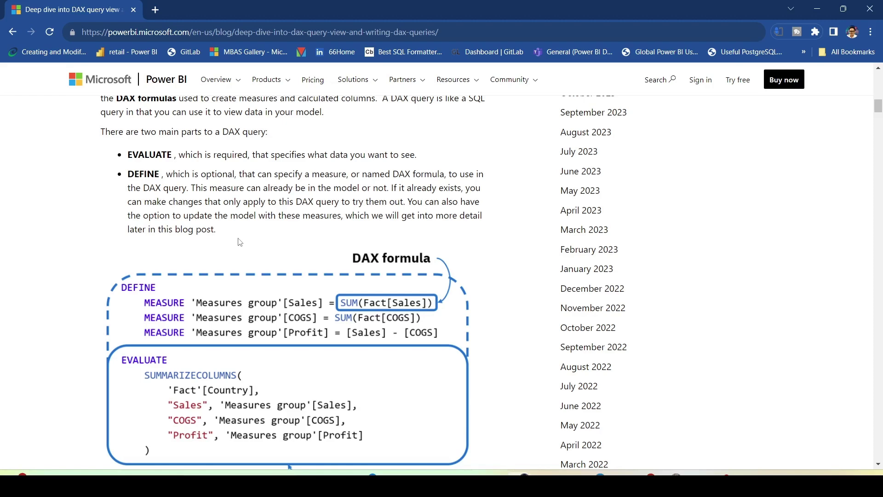
Step: Scroll past the SELECTCOLUMNS and SUMMARIZECOLUMNS examples down to the 'Define with references' steps
scroll(239, 242, "down", 7)
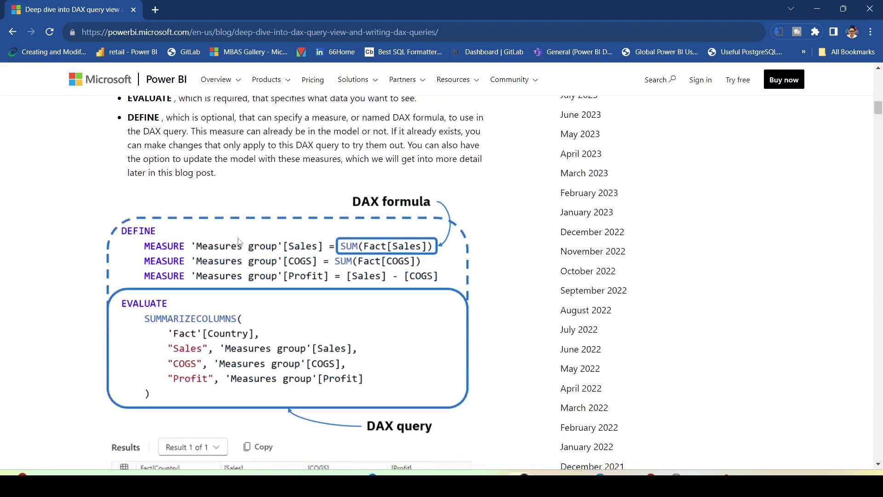
scroll(239, 242, "down", 1)
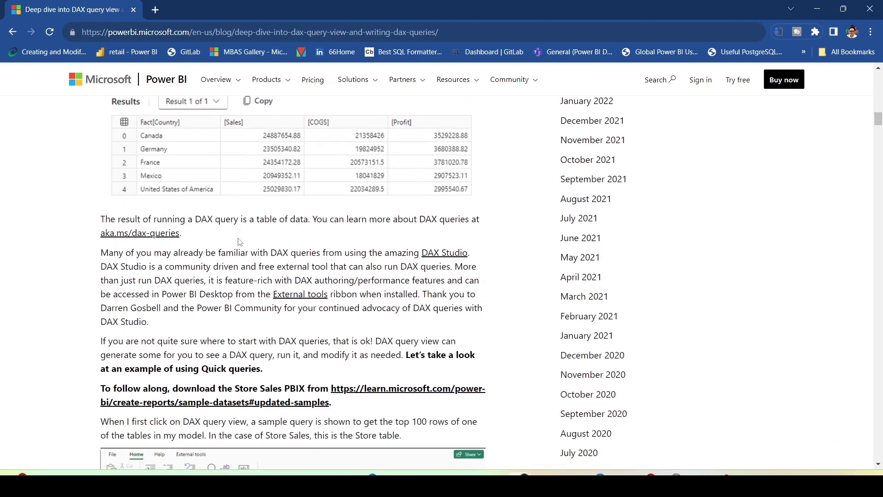
scroll(240, 242, "up", 5)
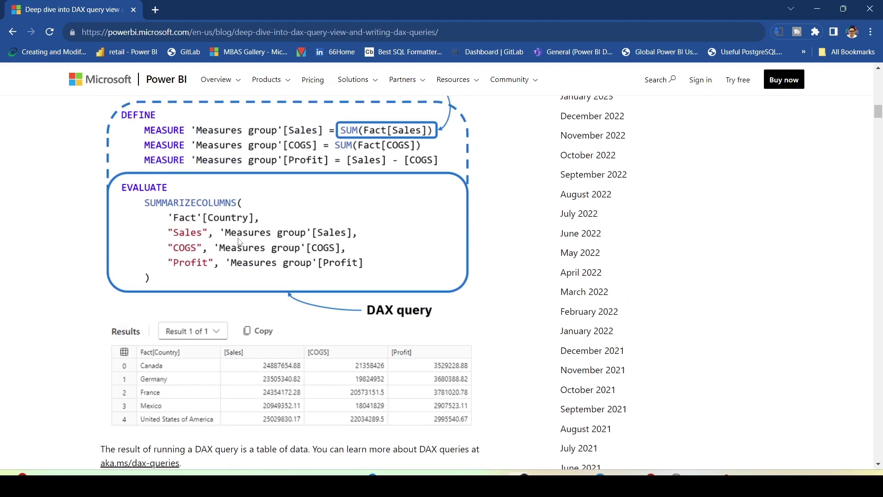
scroll(239, 242, "down", 11)
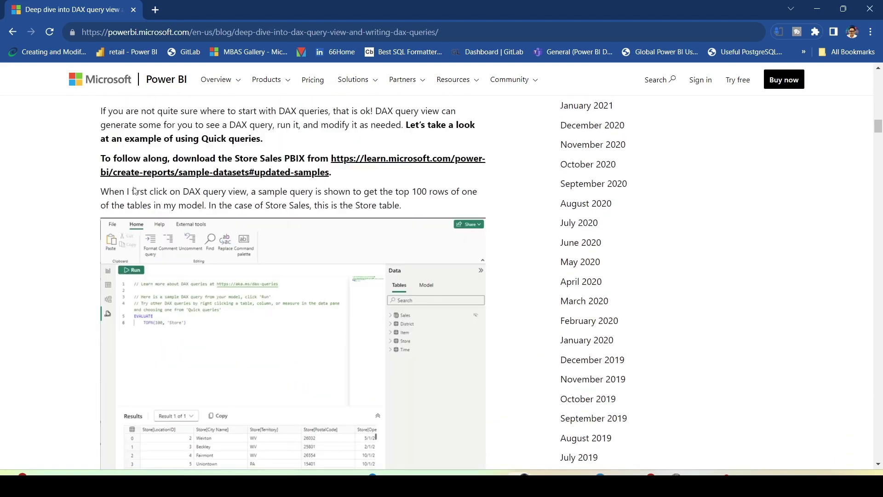
scroll(133, 189, "down", 4)
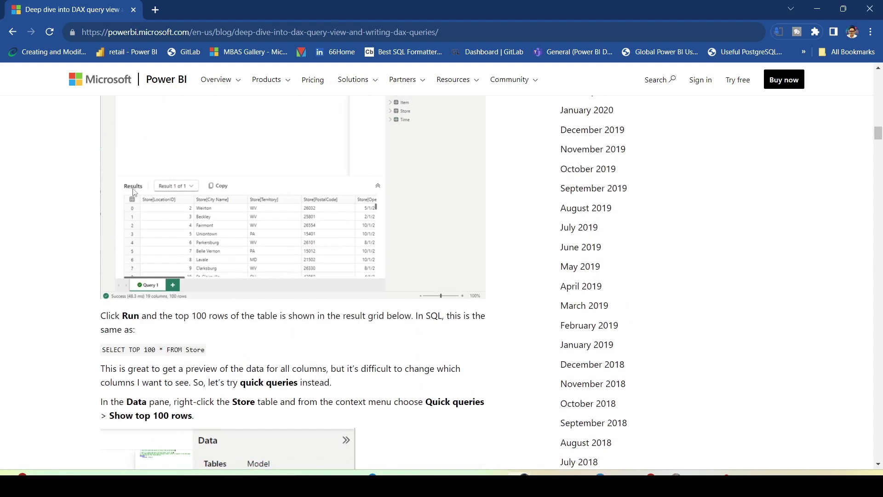
scroll(134, 192, "down", 3)
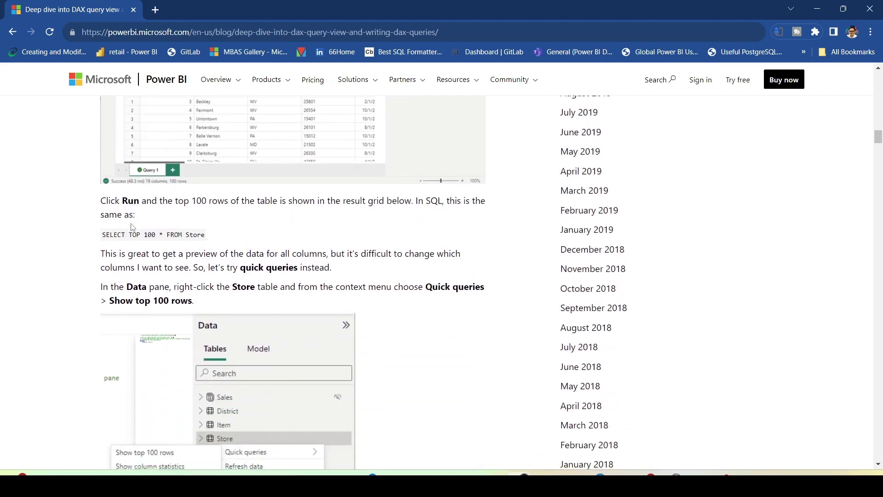
scroll(133, 226, "down", 6)
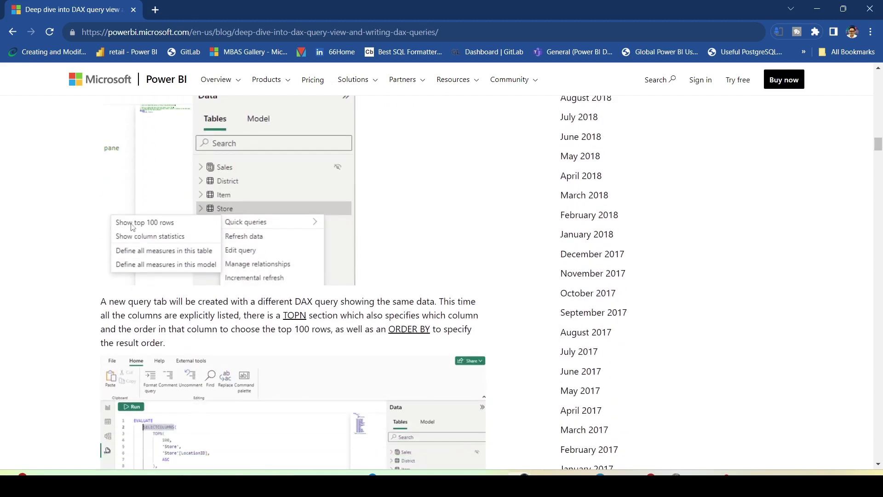
scroll(132, 226, "down", 4)
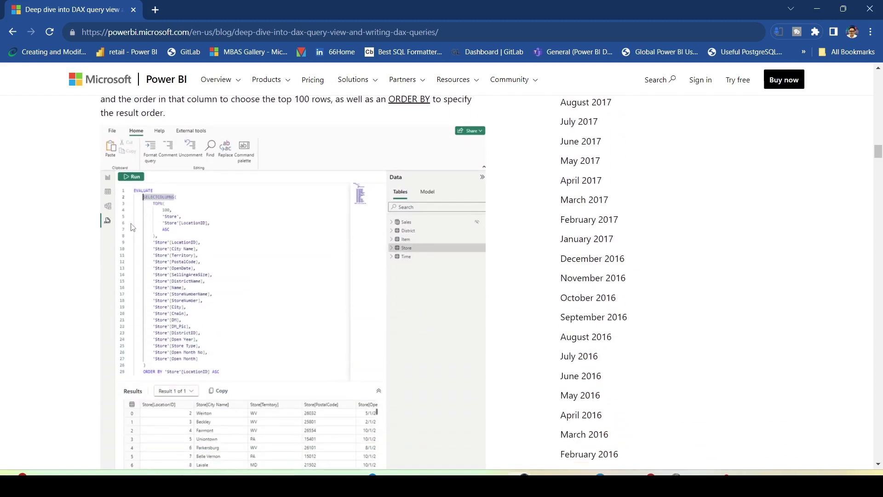
scroll(135, 216, "down", 1)
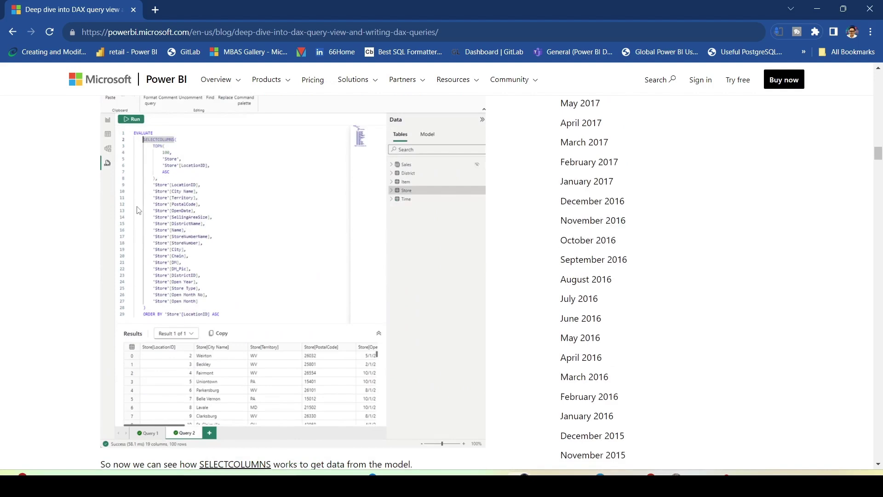
scroll(138, 210, "down", 8)
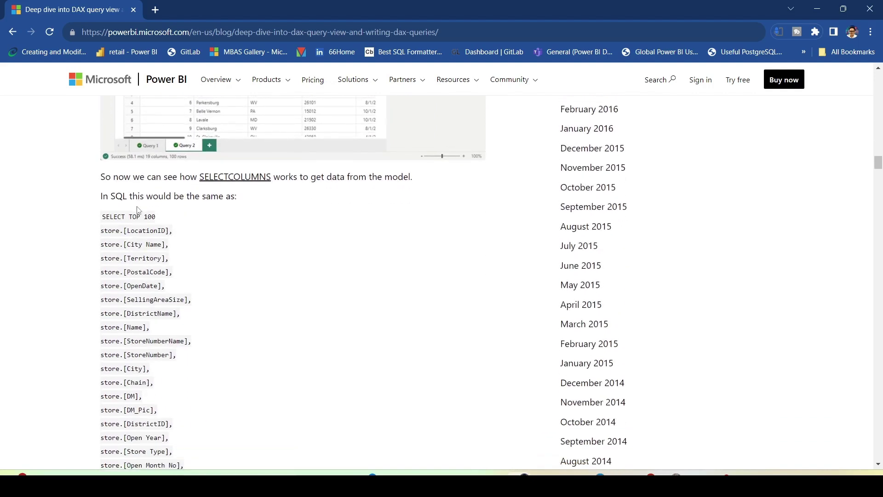
scroll(138, 211, "down", 10)
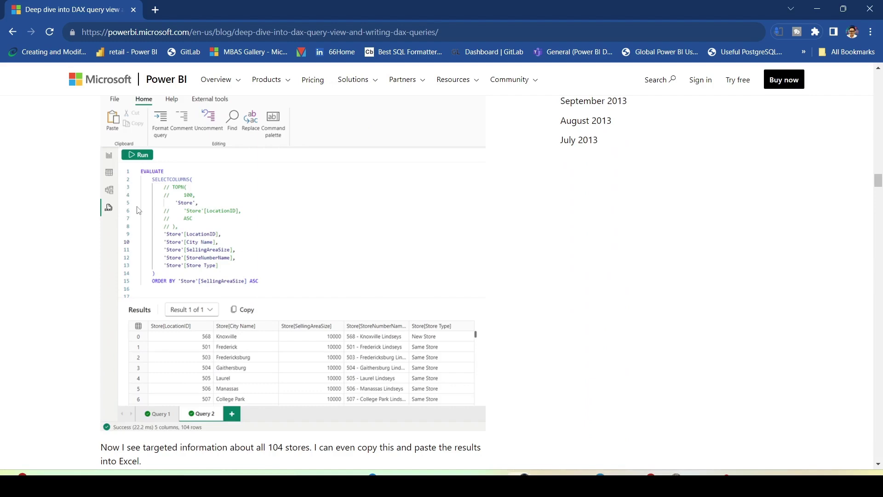
scroll(138, 210, "down", 1)
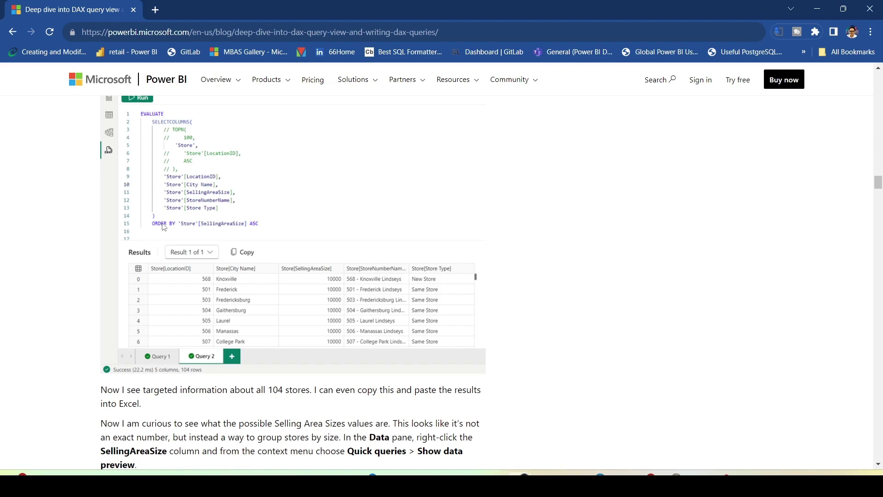
scroll(163, 227, "down", 7)
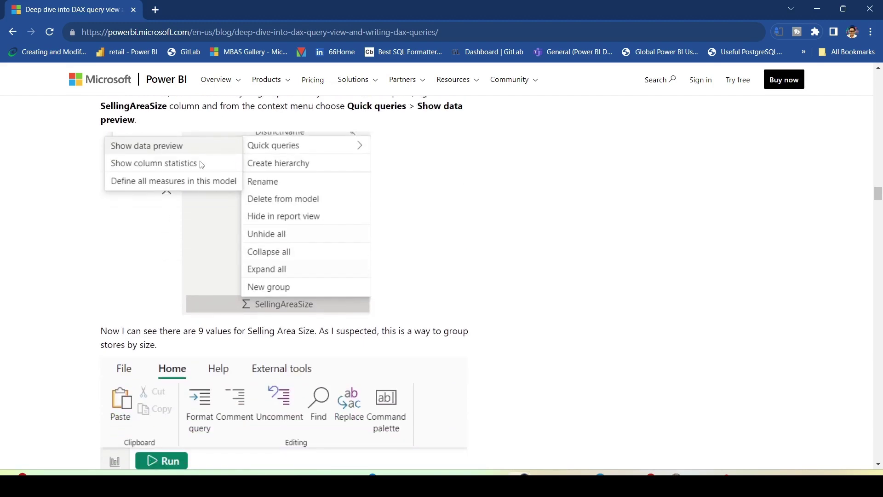
scroll(221, 174, "down", 5)
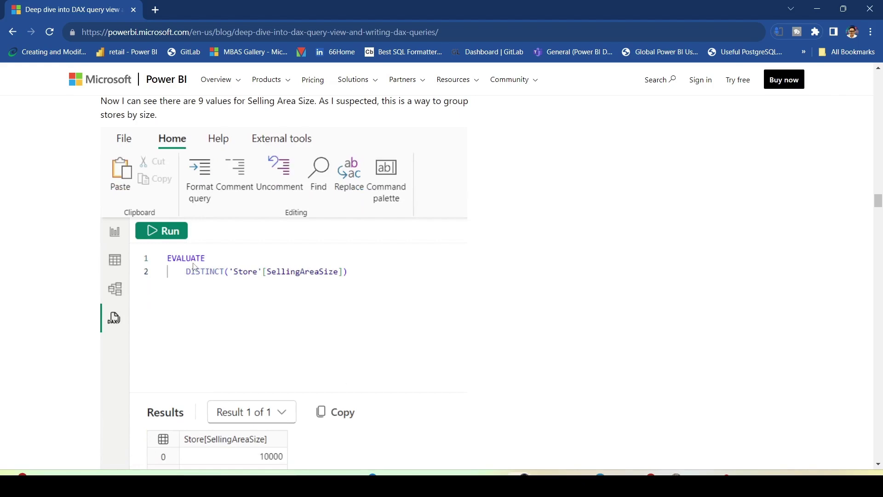
scroll(193, 265, "down", 7)
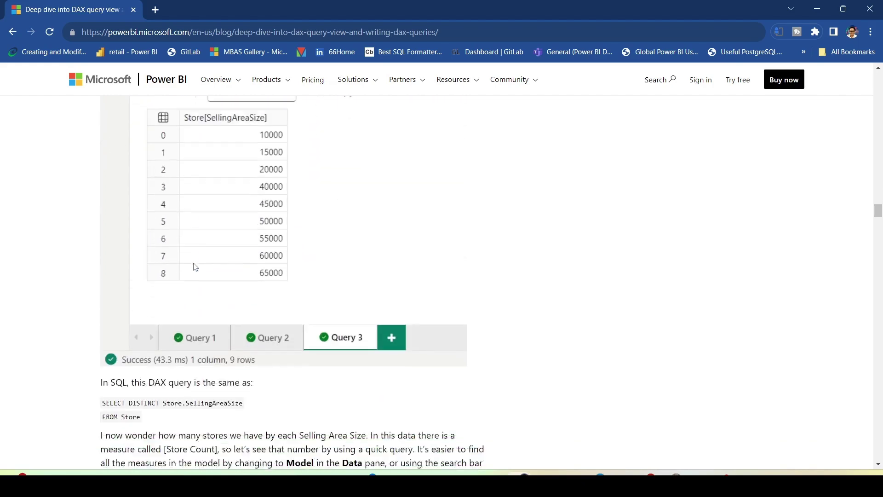
scroll(195, 266, "down", 9)
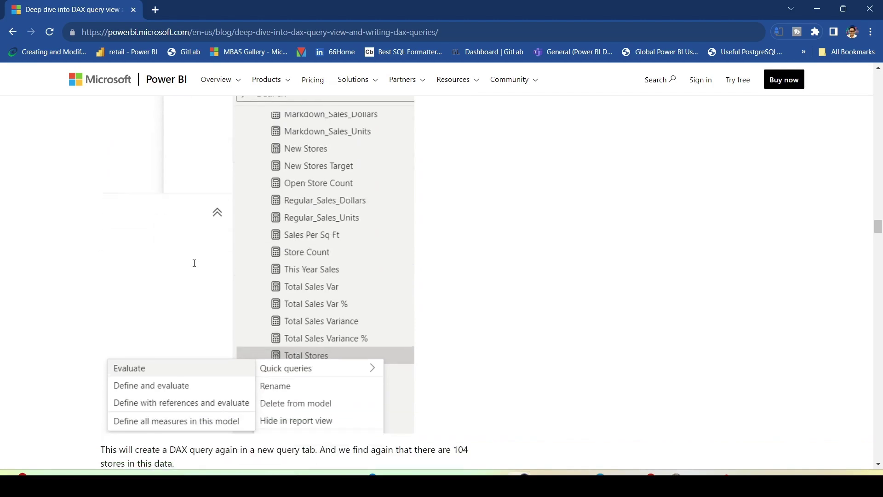
scroll(194, 263, "down", 8)
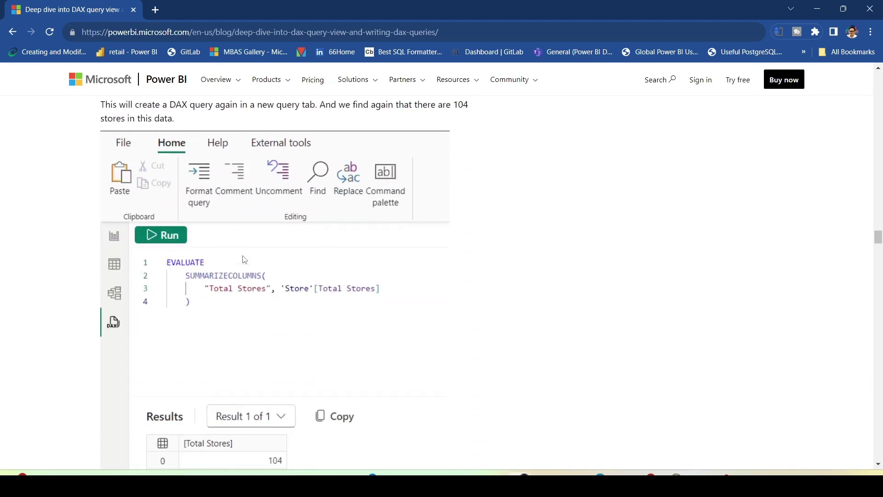
scroll(244, 260, "down", 16)
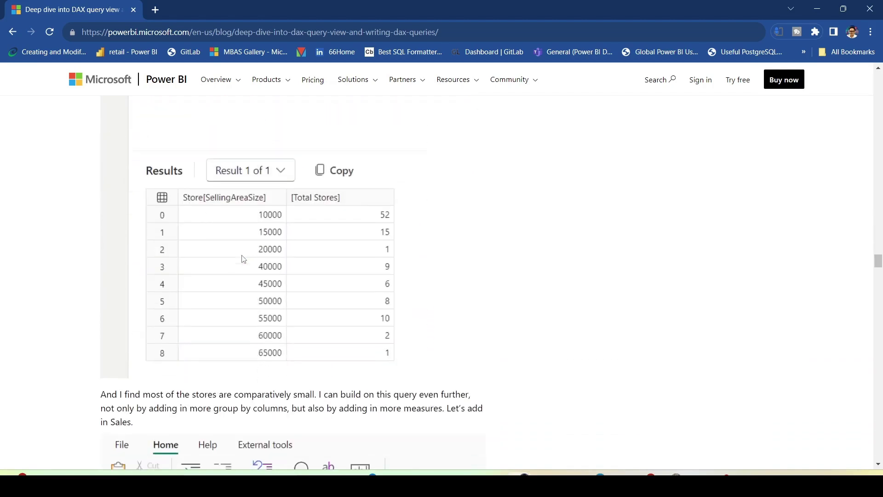
scroll(243, 259, "down", 20)
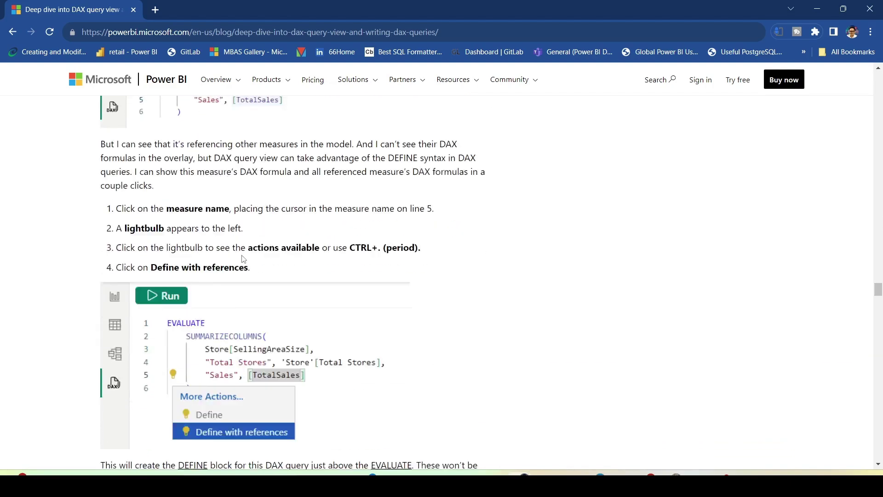
Step: Scroll through the DEFINE, CodeLens and Find examples, then switch to the Power BI report
scroll(243, 259, "down", 4)
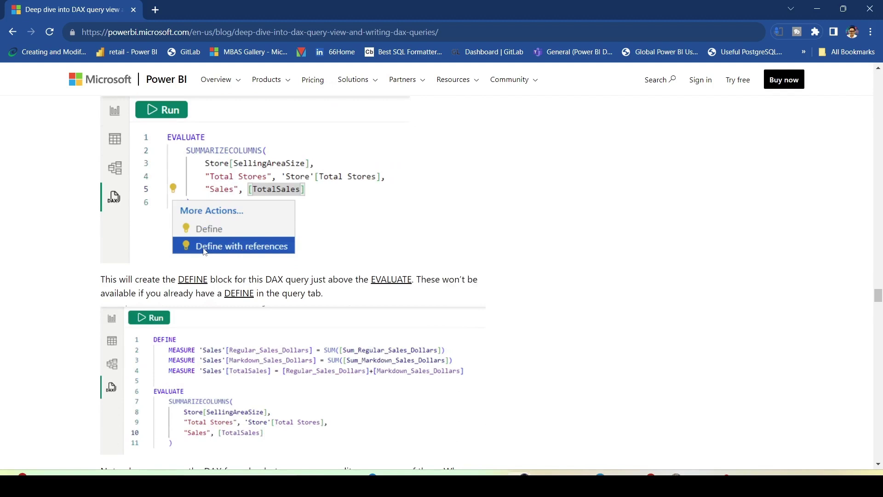
scroll(235, 195, "down", 1)
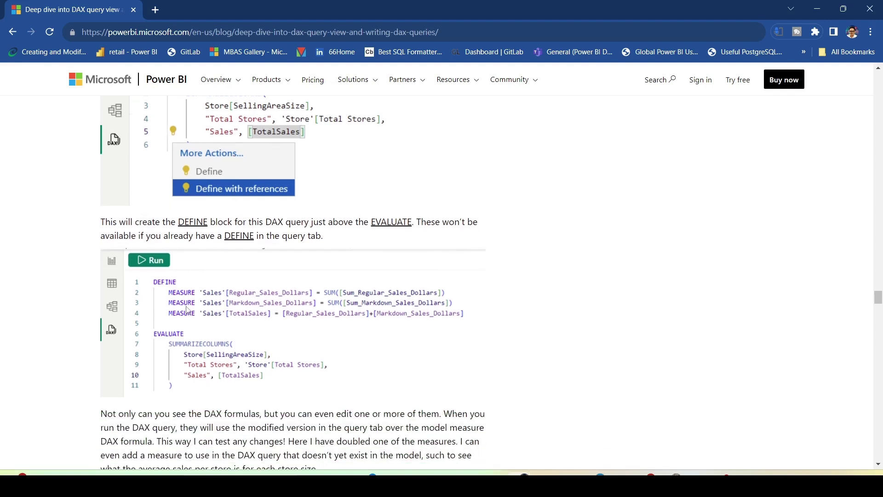
scroll(187, 311, "down", 2)
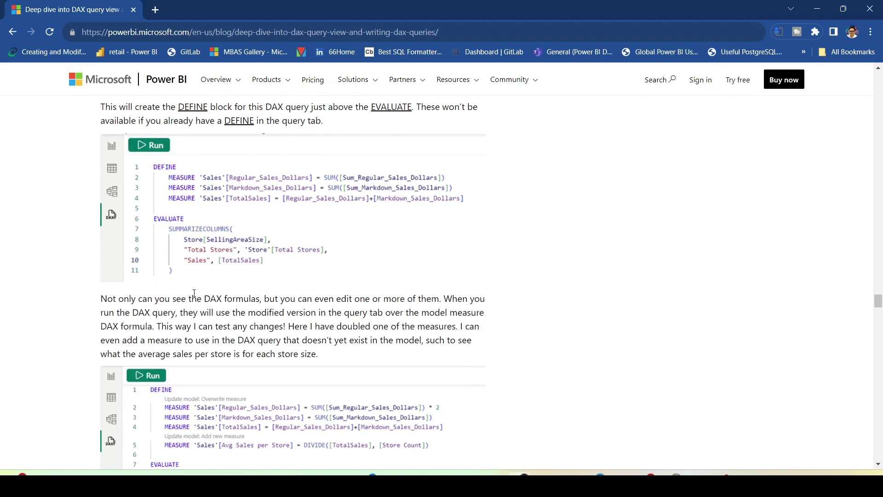
scroll(194, 293, "down", 1)
scroll(194, 293, "down", 1)
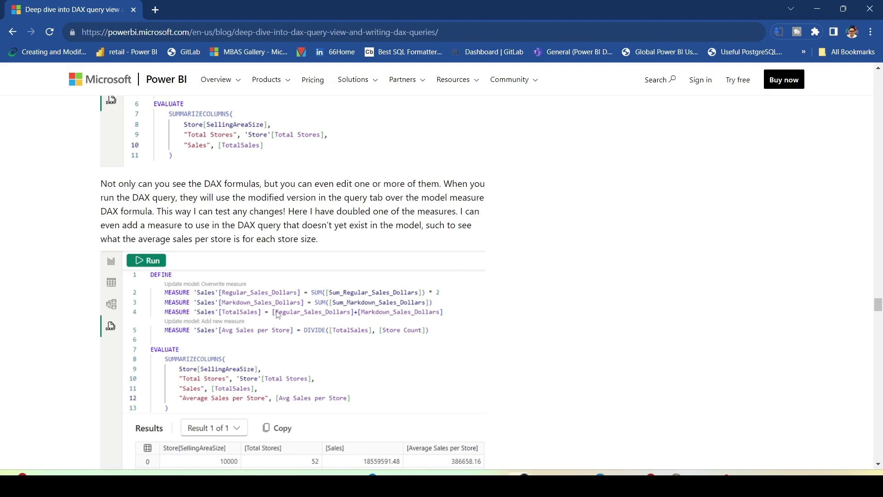
scroll(278, 314, "down", 13)
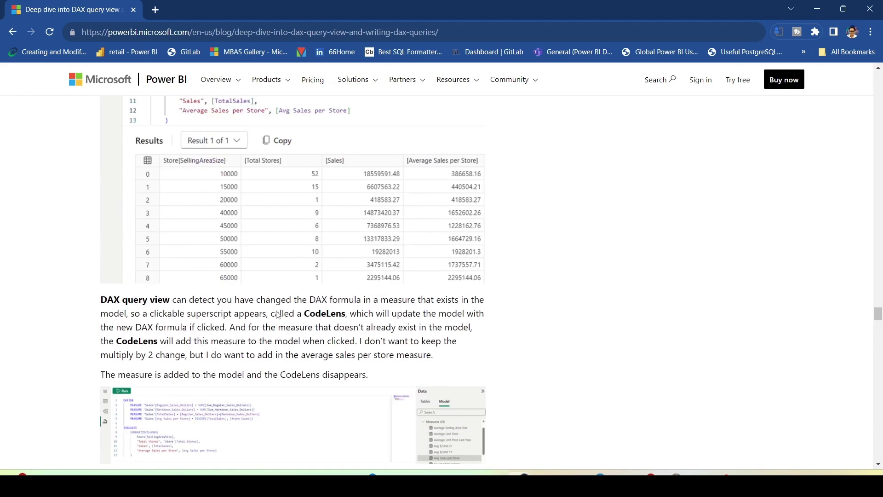
scroll(278, 315, "down", 9)
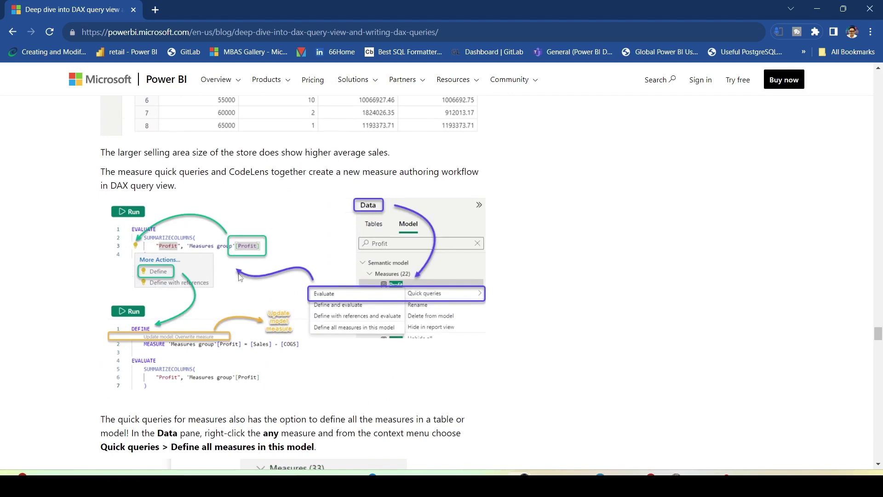
scroll(240, 276, "down", 12)
scroll(239, 279, "down", 1)
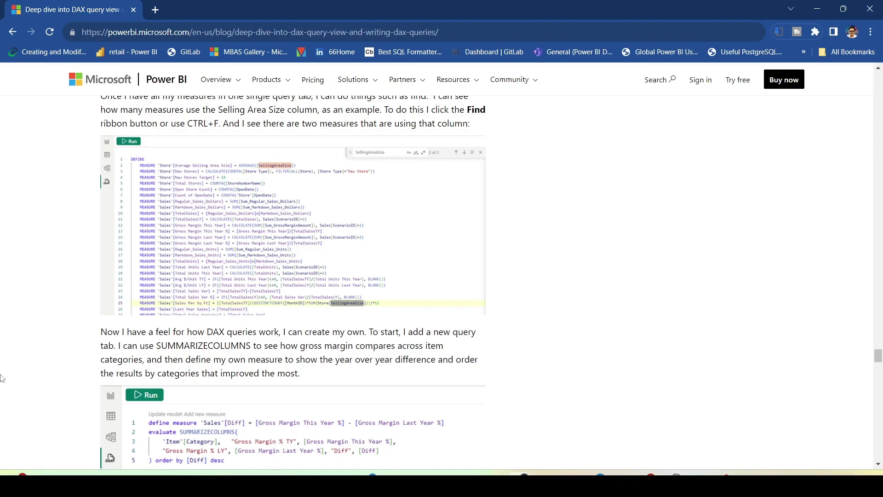
key("alt+Tab")
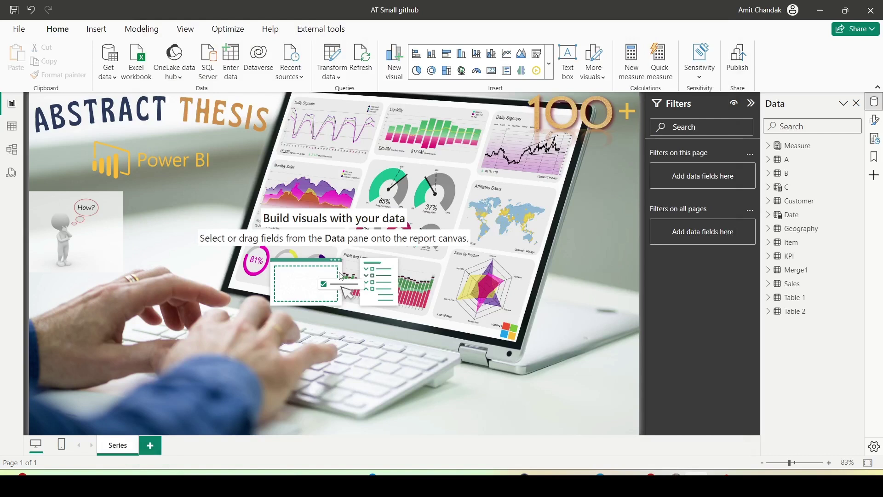
left_click(19, 30)
left_click(50, 434)
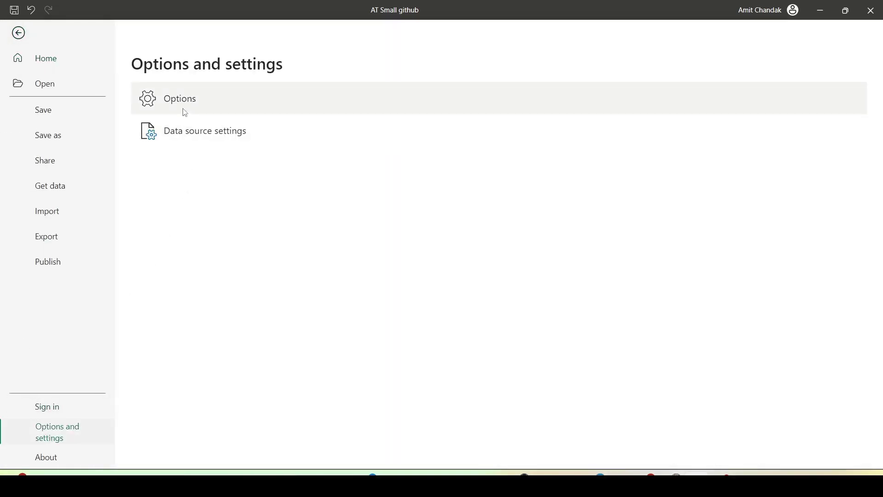
left_click(185, 113)
left_click_drag(14, 418, 115, 443)
left_click_drag(124, 86, 216, 107)
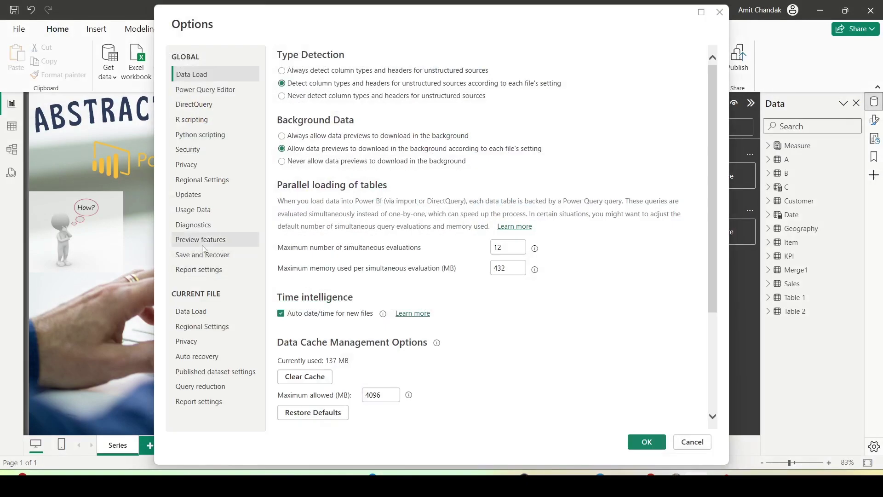
left_click(203, 243)
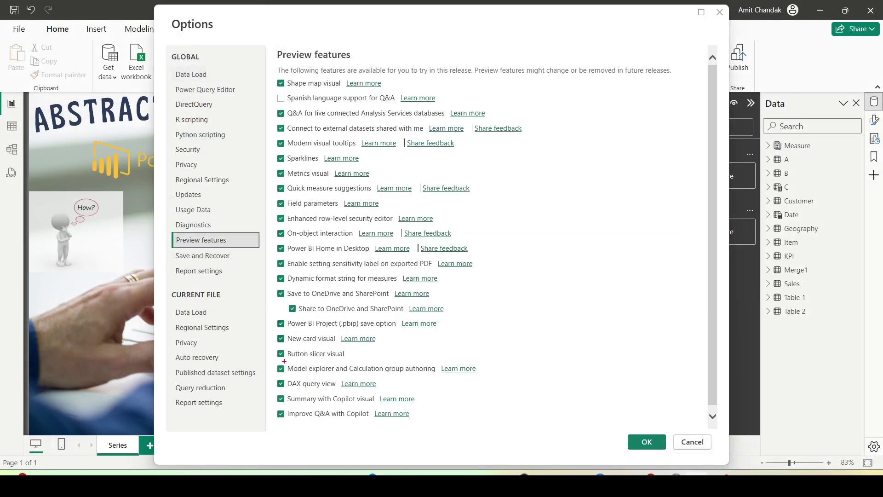
left_click_drag(268, 377, 401, 394)
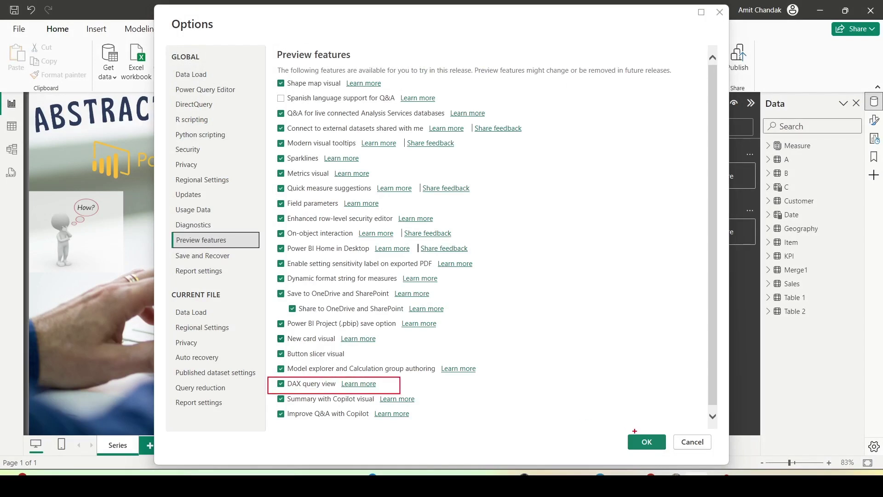
mouse_move(619, 430)
left_mouse_down()
mouse_move(651, 453)
mouse_move(667, 445)
mouse_move(627, 429)
left_mouse_up()
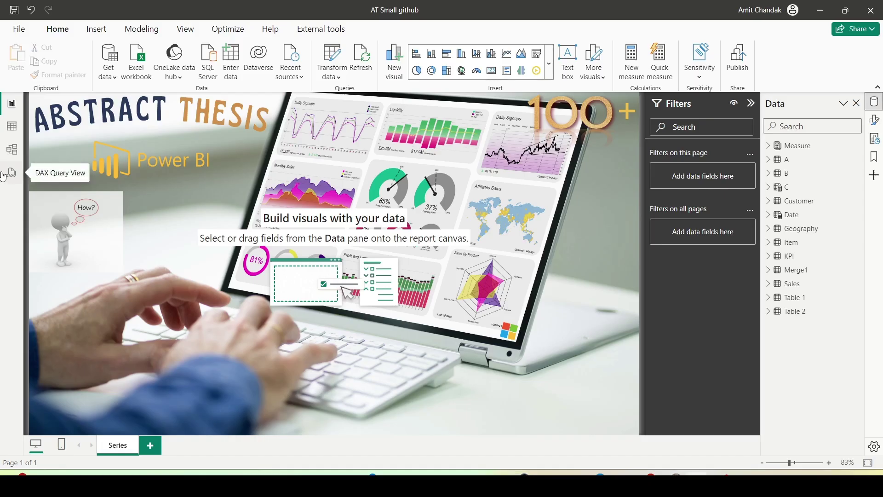
left_click(12, 173)
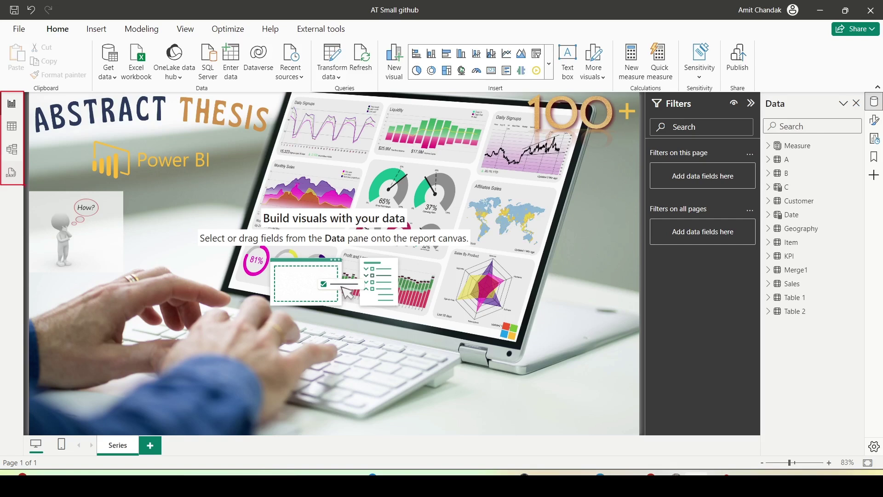
Step: In DAX query view, browse the model's tables and run the sample TOPN(100, 'Customer') query
left_click(12, 175)
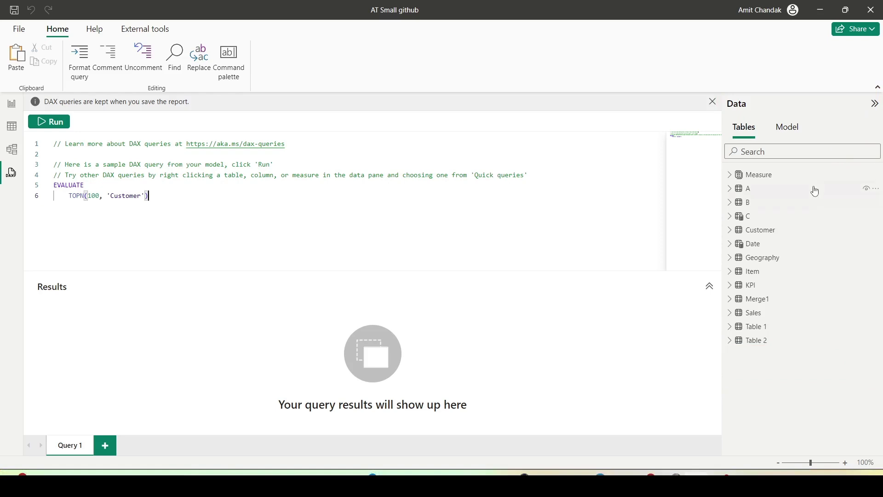
left_click(792, 131)
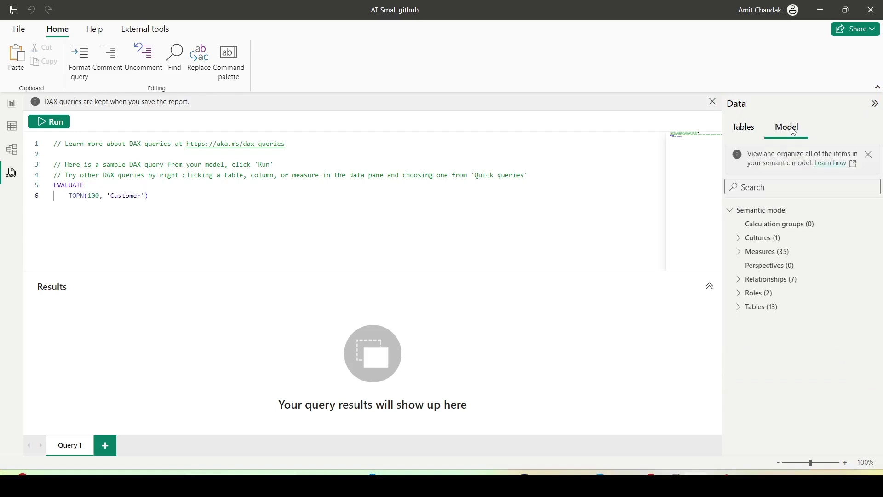
left_click(753, 131)
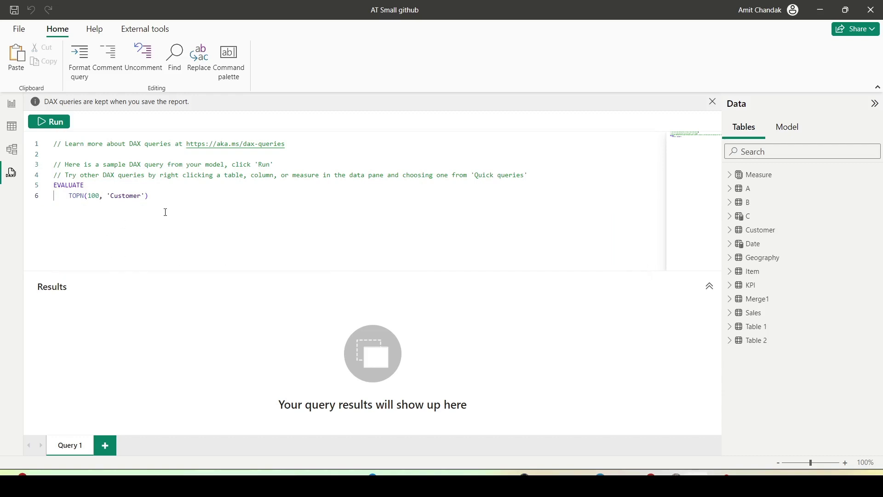
left_click_drag(168, 199, 47, 185)
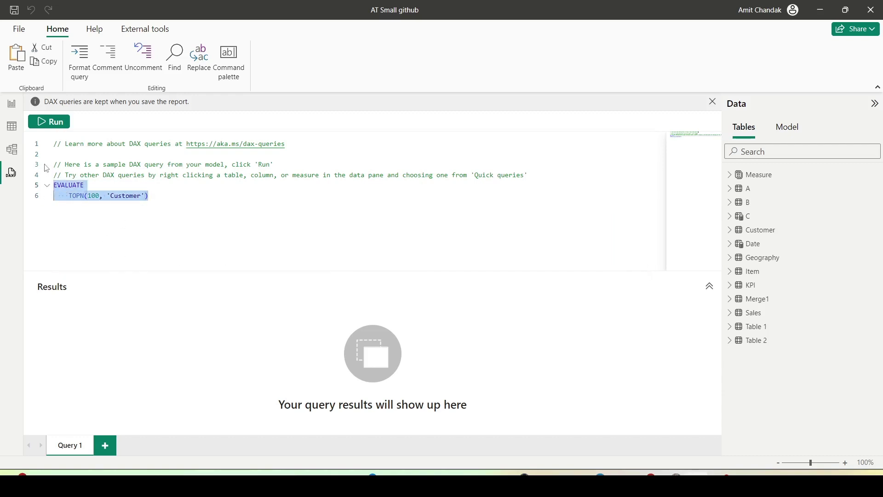
left_click(44, 120)
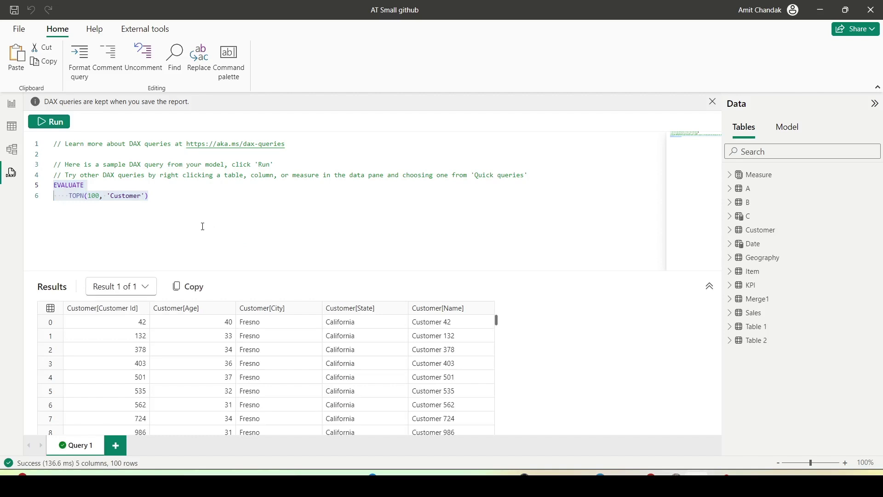
left_click(180, 220)
Step: Replace TOPN(100, 'Customer') with Customer and run it, returning all 6,138 rows
left_click_drag(149, 197, 70, 199)
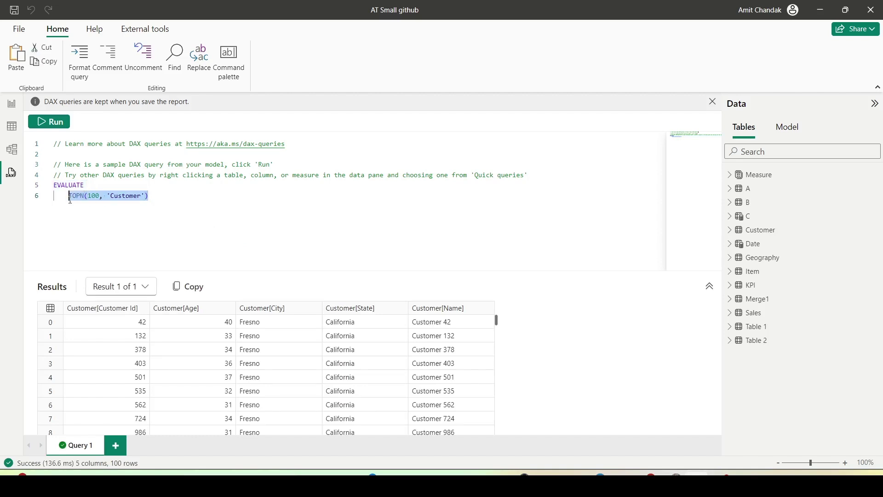
type("Customer")
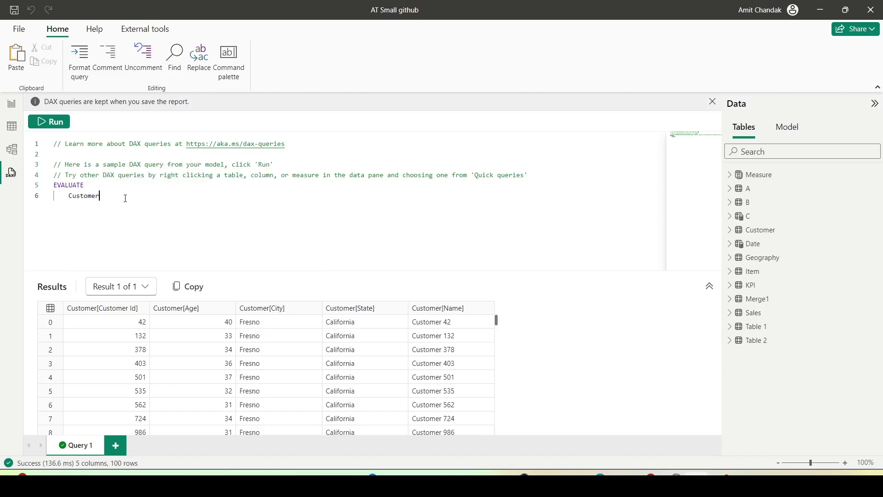
left_click_drag(122, 197, 28, 175)
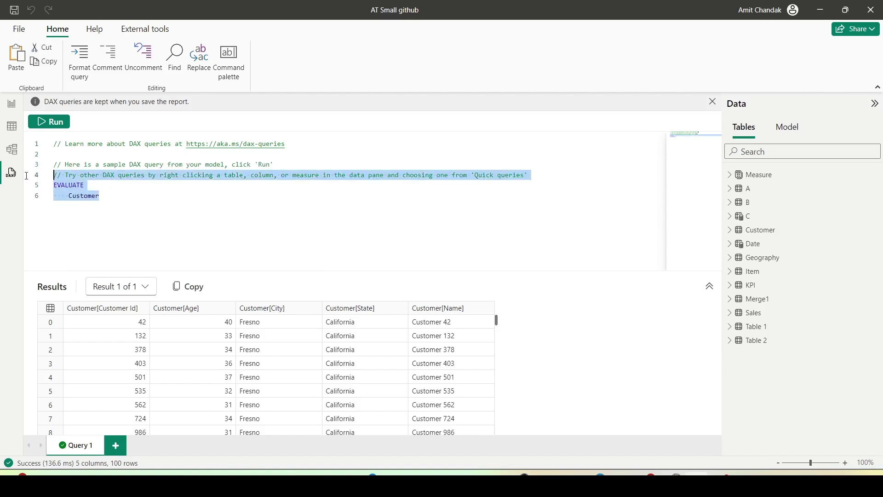
left_click(109, 203)
left_click_drag(110, 203, 54, 185)
left_click(48, 122)
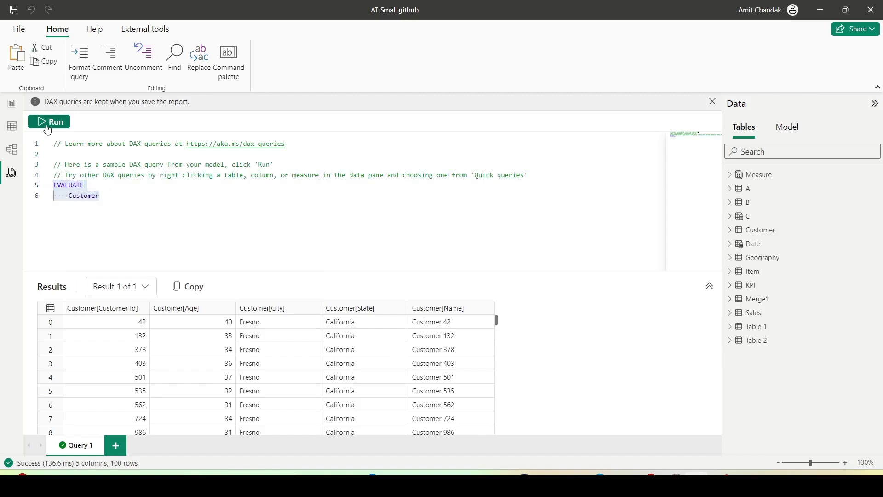
scroll(194, 340, "down", 7)
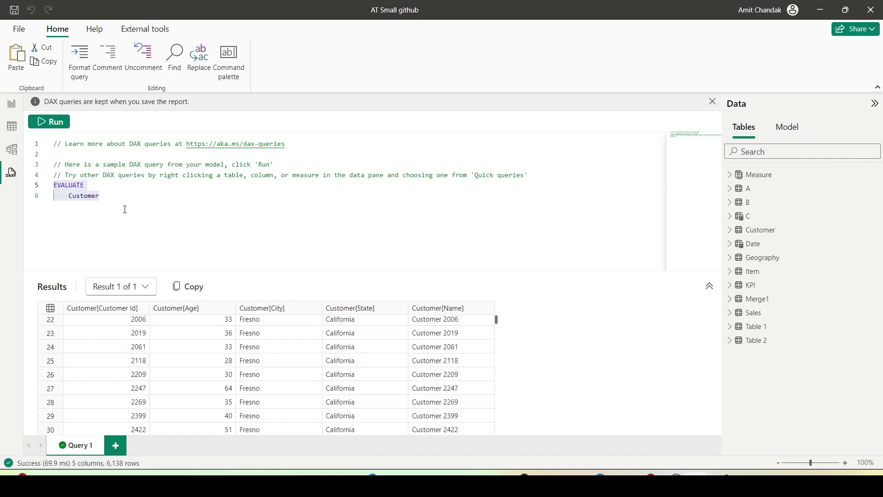
left_click(125, 209)
double_click(85, 198)
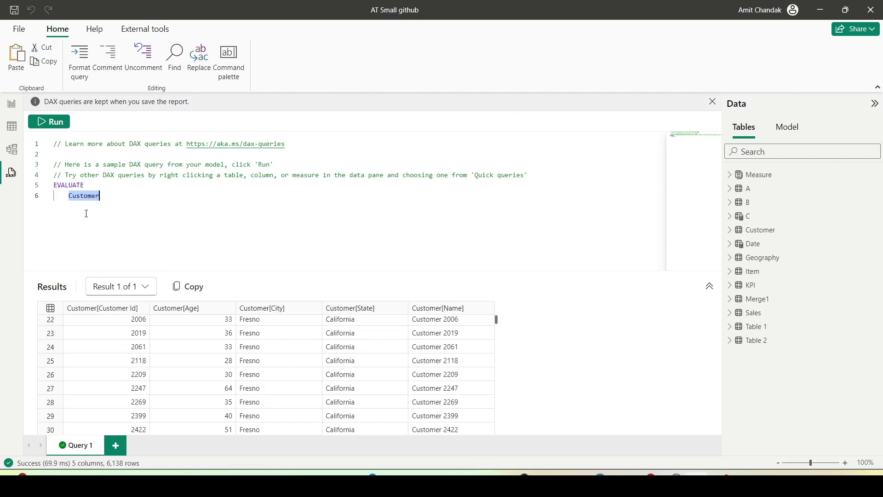
Step: Generate and run a Quick queries Evaluate query for the Net measure from Measure > Base
left_click(730, 175)
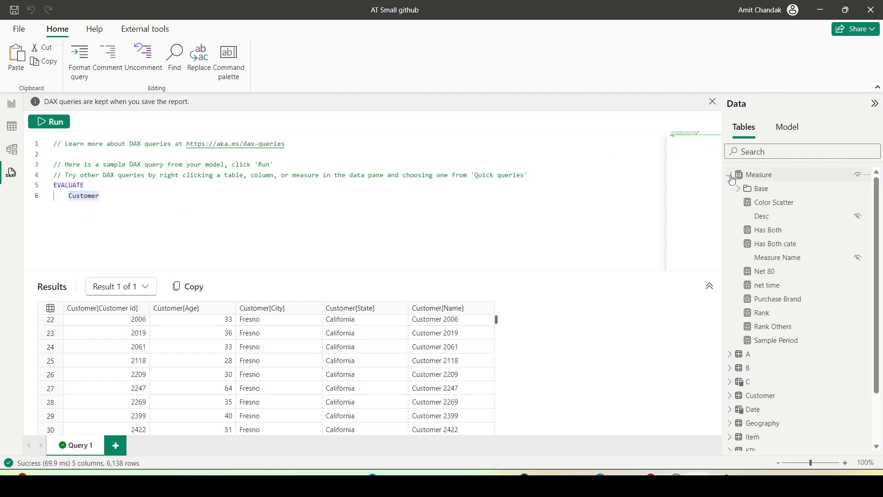
left_click(739, 190)
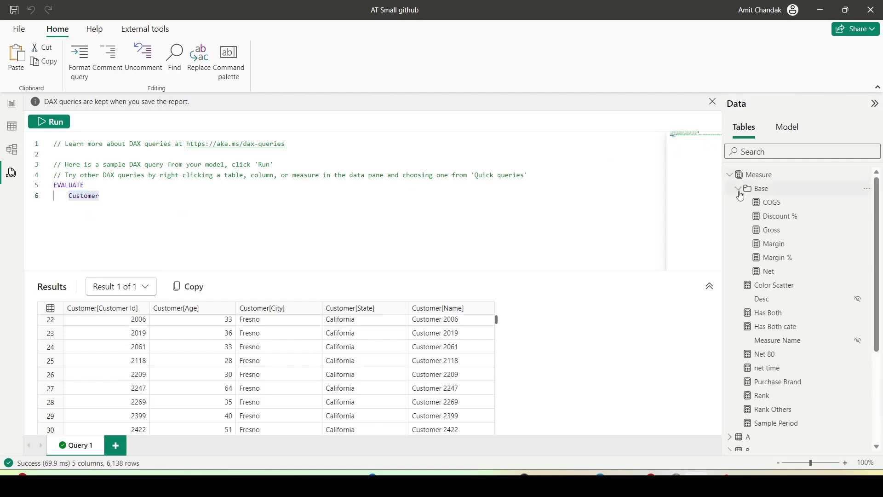
right_click(762, 275)
mouse_move(763, 277)
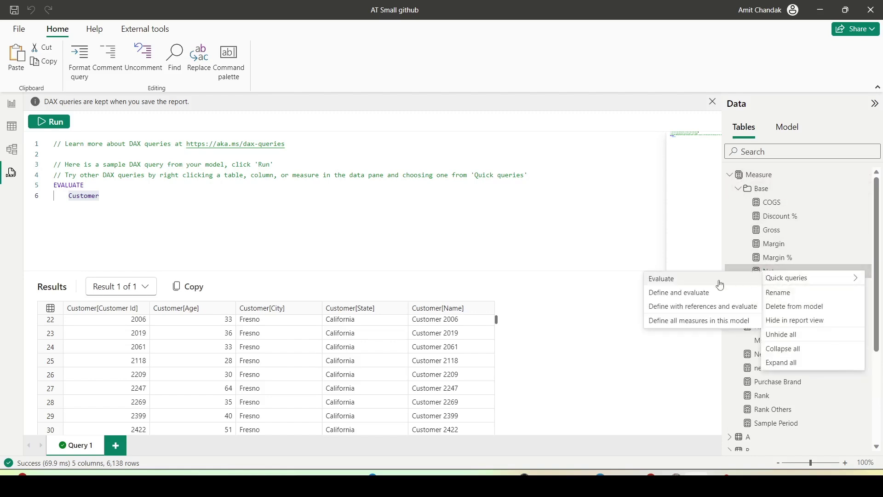
left_click(665, 280)
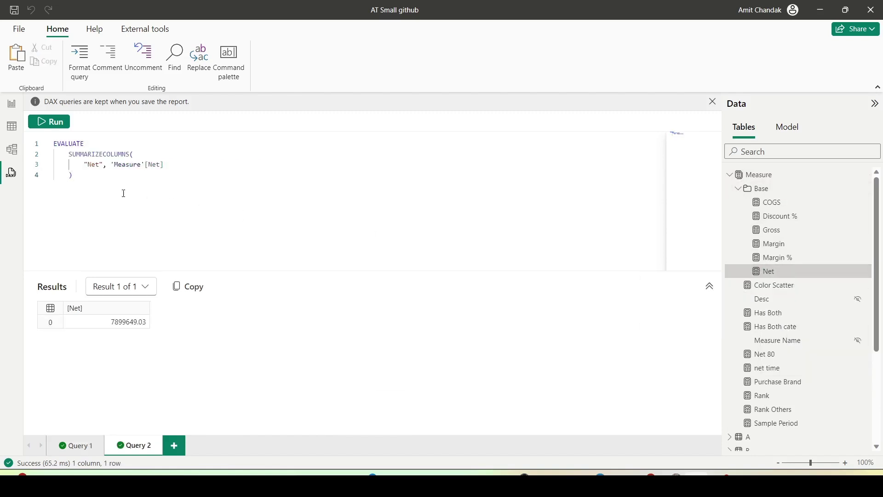
left_click_drag(94, 182, 52, 142)
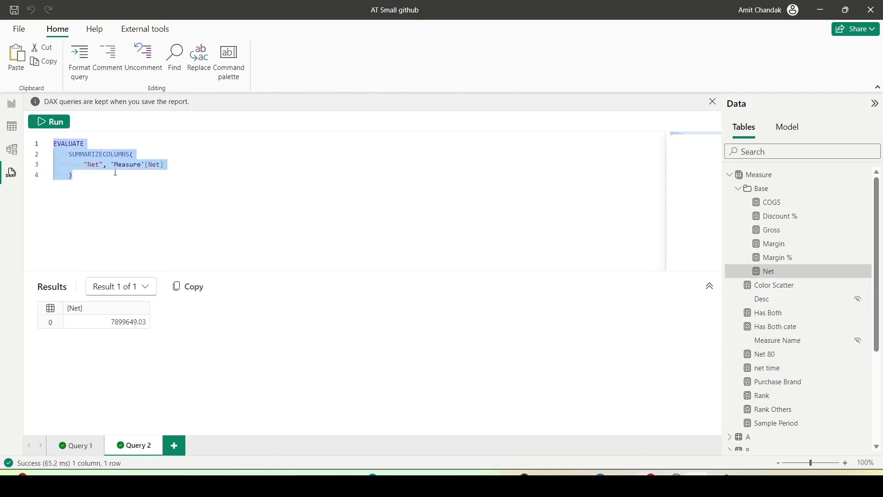
left_click(50, 126)
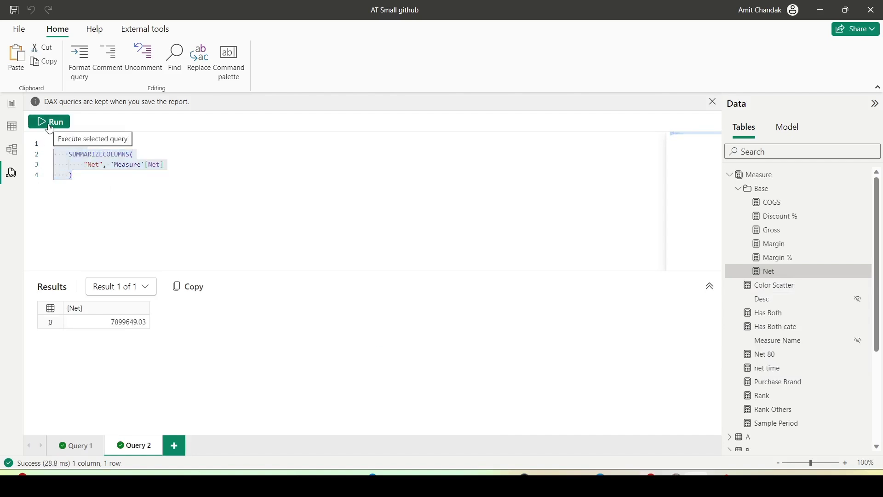
left_click(80, 180)
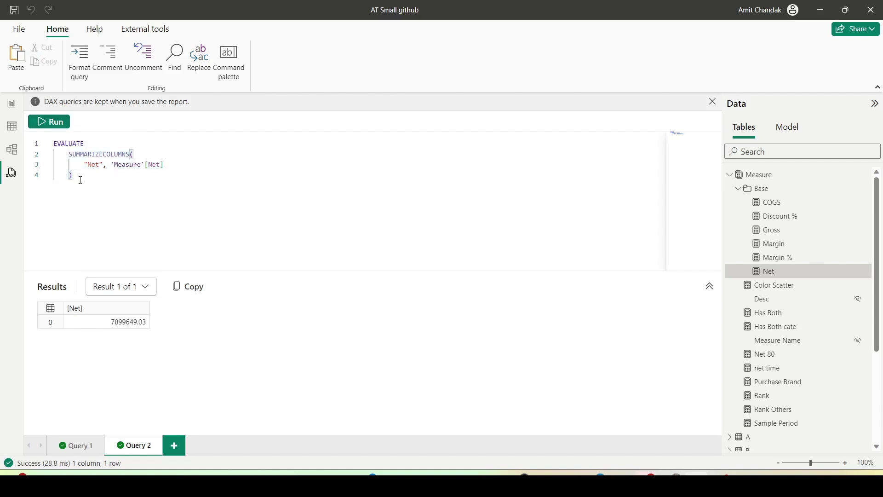
Step: Replace SUMMARIZECOLUMNS with ROW in the Net query and run it
double_click(100, 153)
type("ro(")
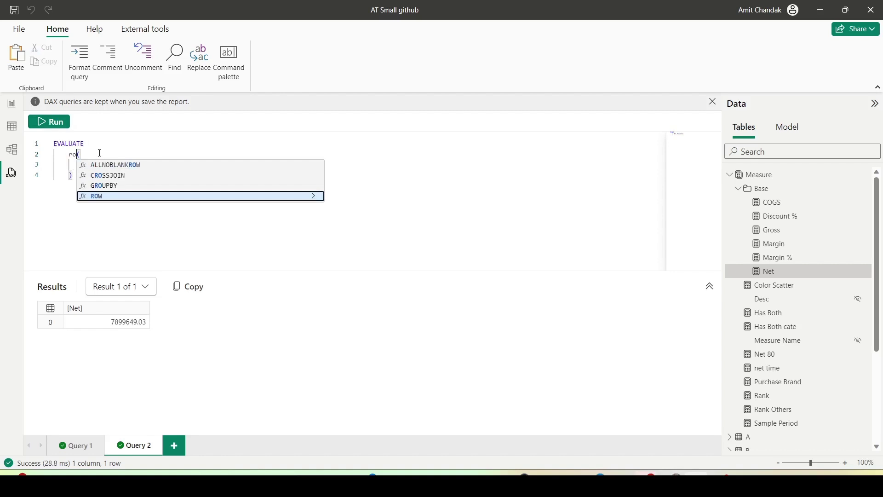
type("w")
left_click(81, 164)
type("\"Net\", 'Measure'[Net]")
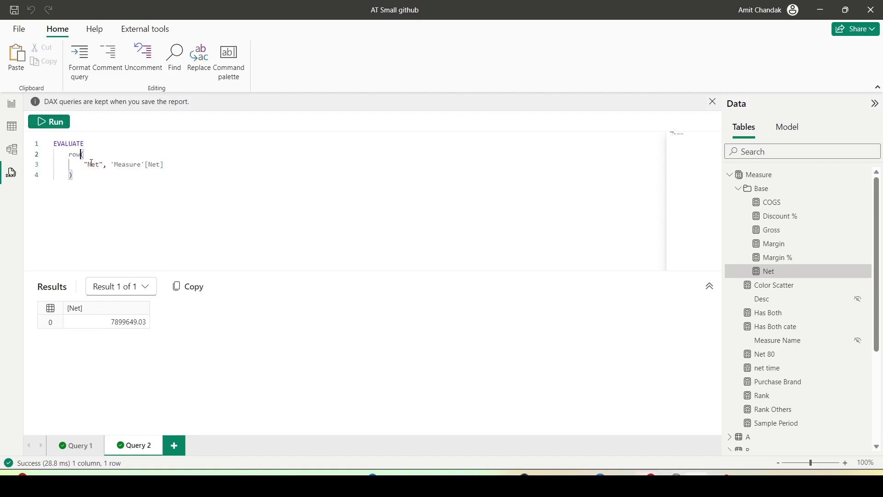
left_click_drag(95, 188, 38, 135)
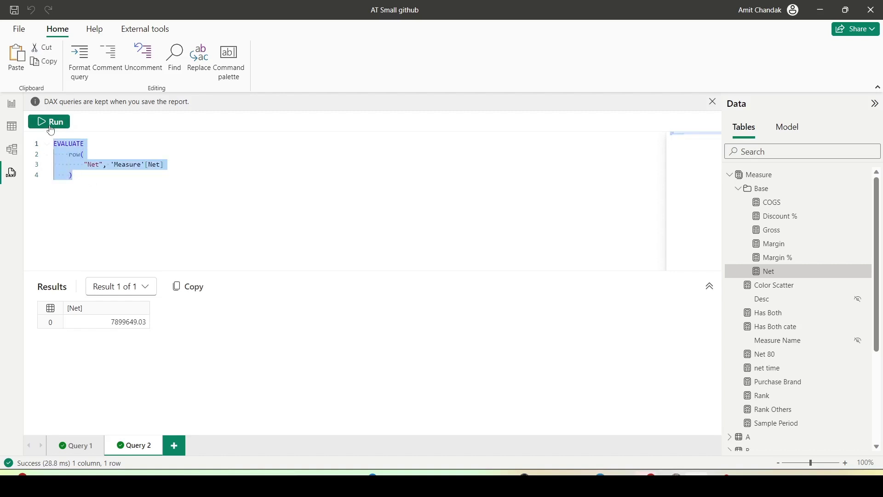
left_click(49, 121)
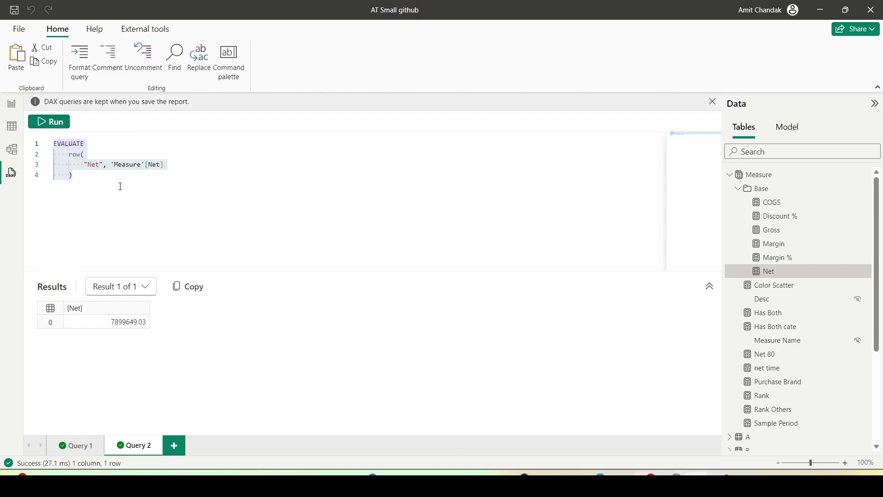
Step: Add "Gross",[Gross] to the ROW query and run it, returning 7899649.03 and 10278808
left_click(172, 170)
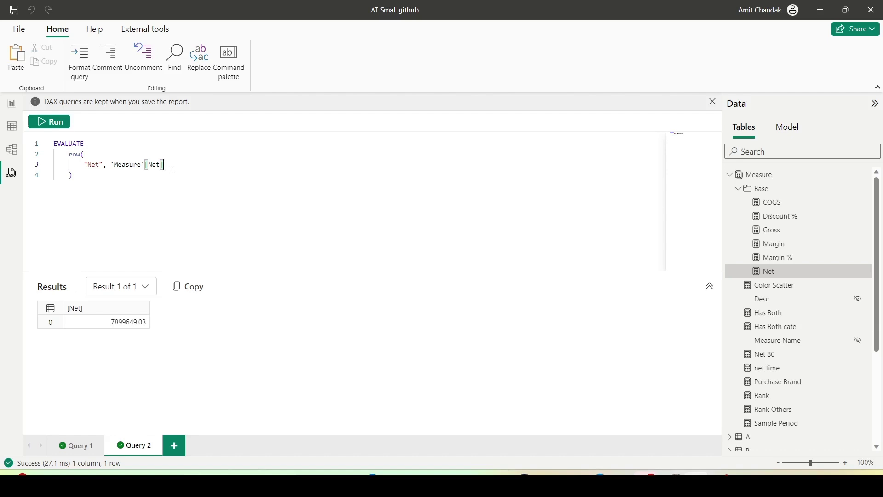
type(",")
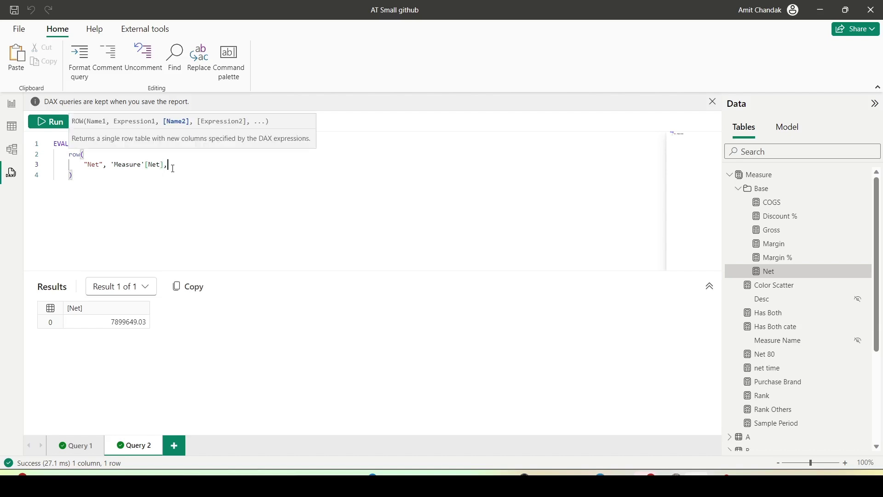
type("\"Gross\",[Gross")
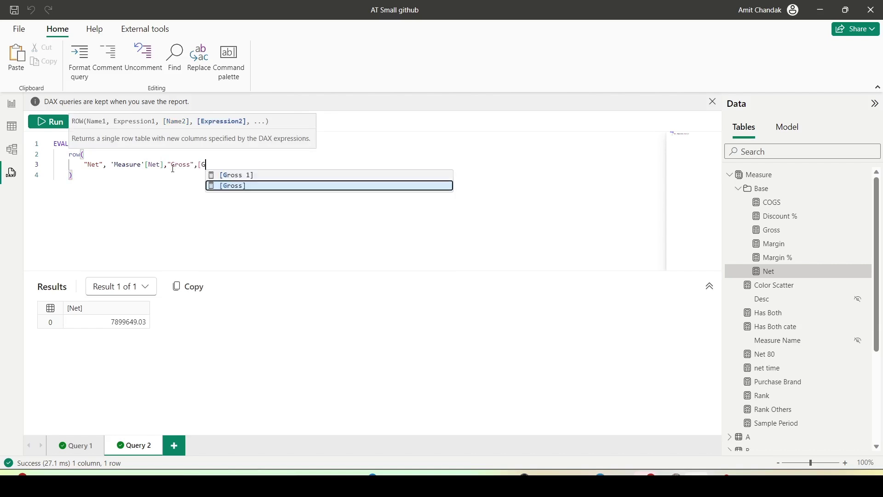
key("Return")
left_click_drag(87, 179, 54, 142)
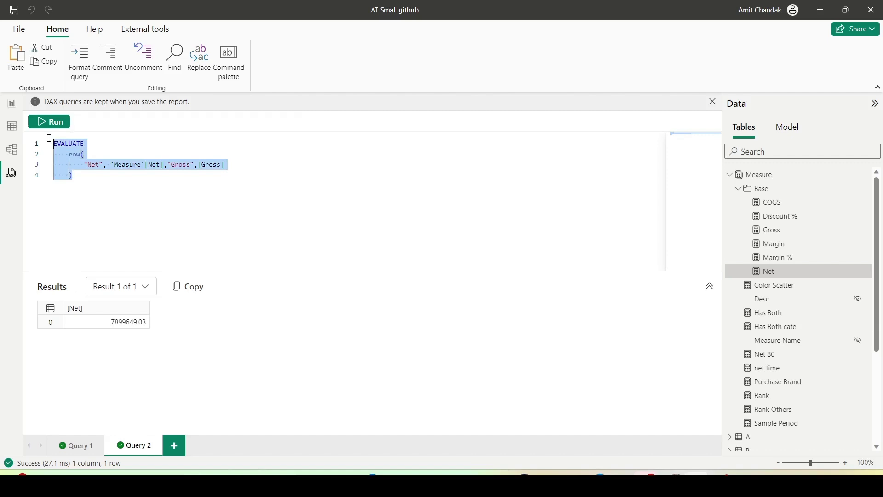
left_click(55, 129)
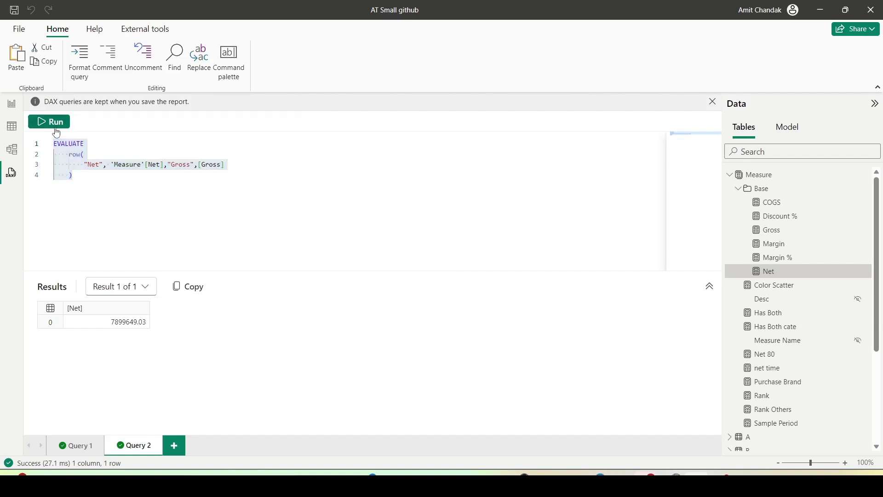
left_click(170, 207)
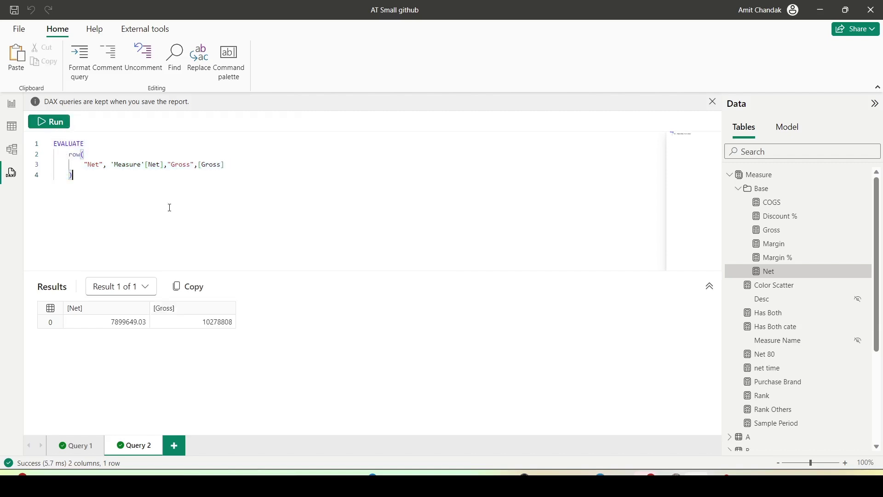
Step: Create and run a Define and evaluate query for the Net measure
right_click(763, 272)
mouse_move(764, 275)
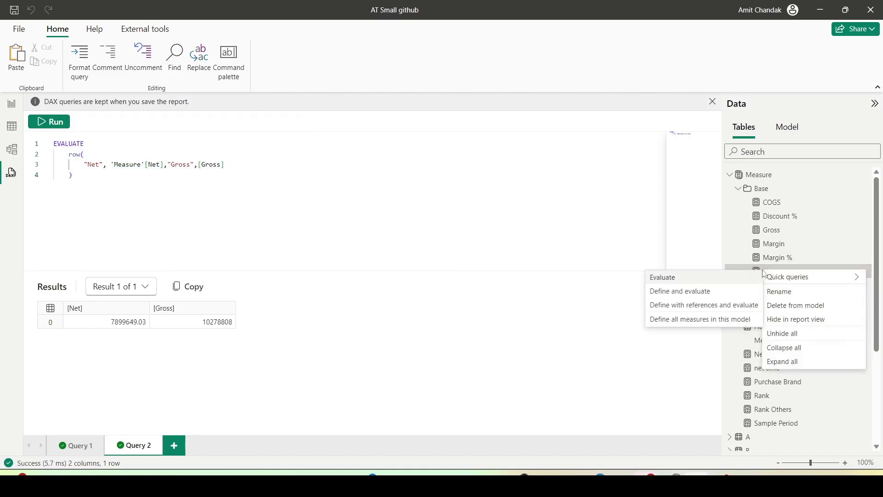
left_click(672, 292)
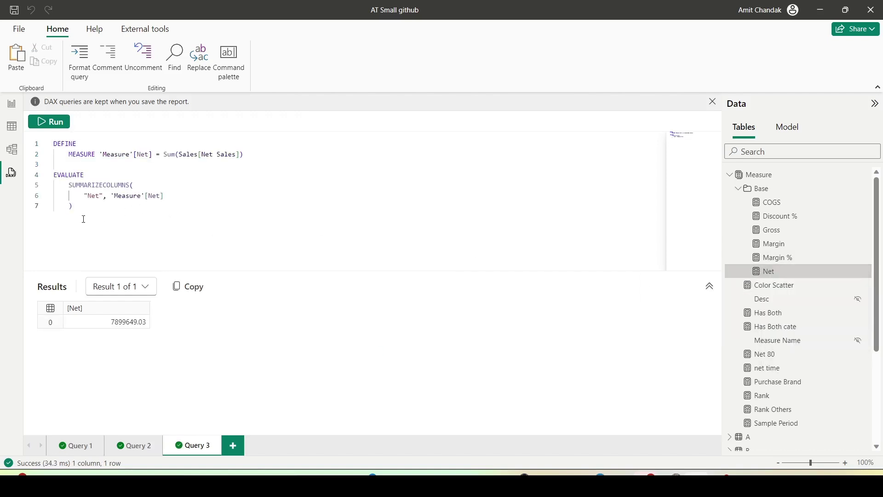
left_click_drag(83, 218, 51, 142)
left_click(47, 128)
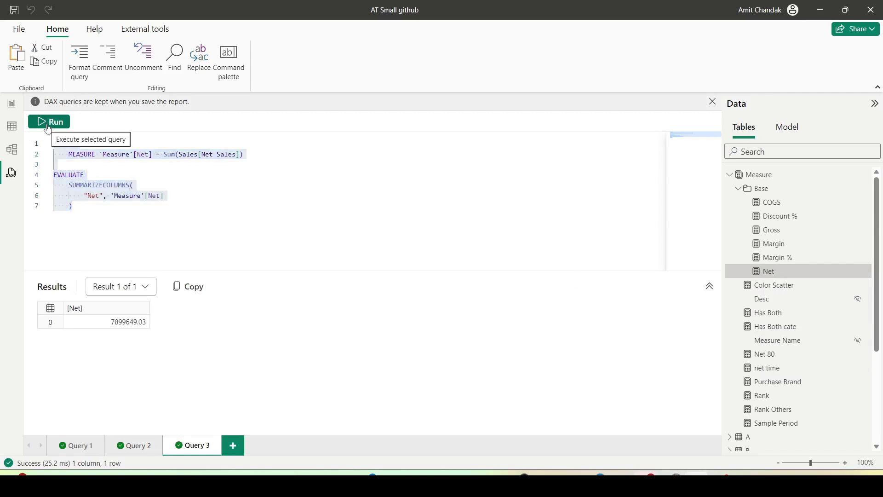
Step: Multiply the defined Net formula by 2 and rerun, returning 15799298.06
left_click(261, 155)
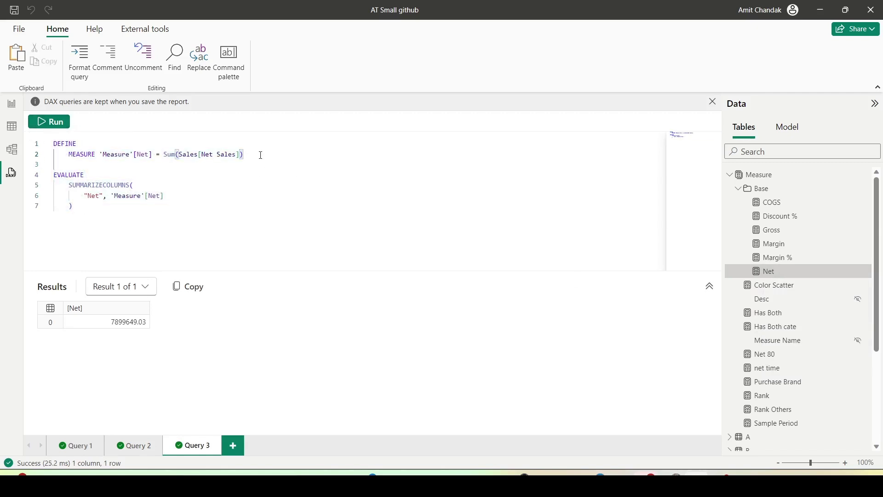
type("*1")
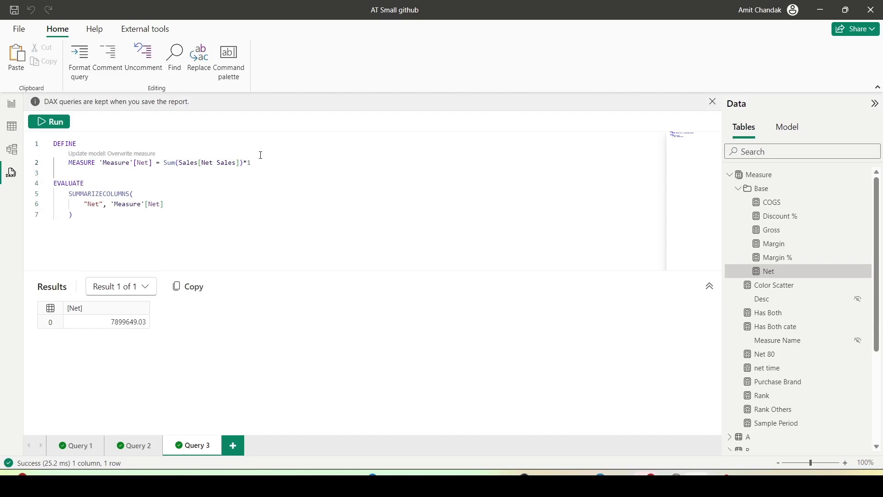
key("BackSpace")
type("2")
key("ctrl+a")
left_click(50, 122)
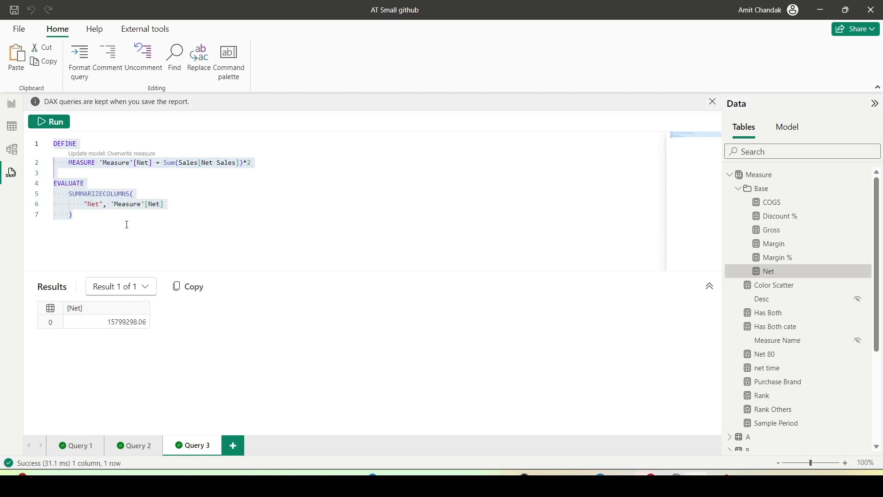
left_click(223, 203)
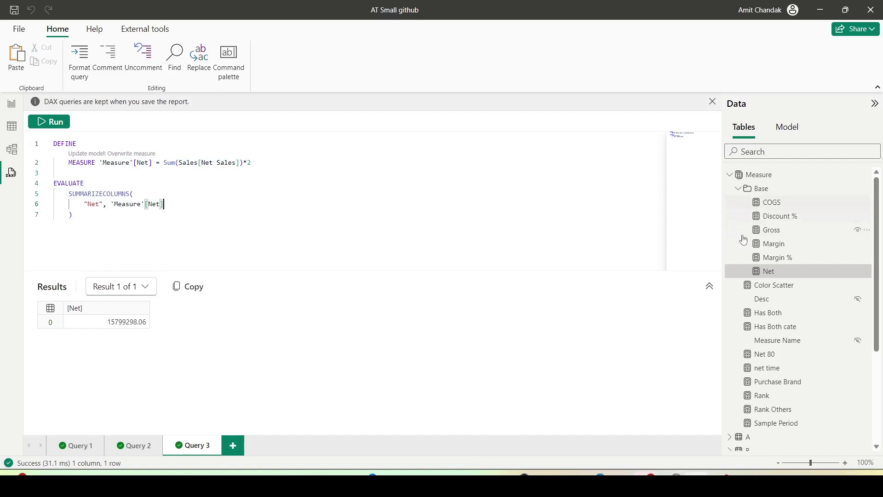
Step: Search for mtd and run a Define and evaluate query for Sales MTD, returning 220413.71
scroll(745, 197, "down", 3)
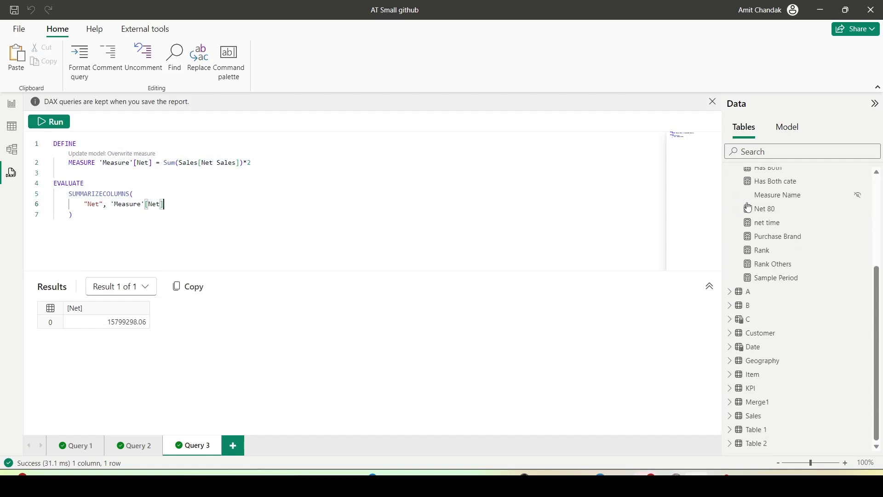
scroll(749, 208, "up", 3)
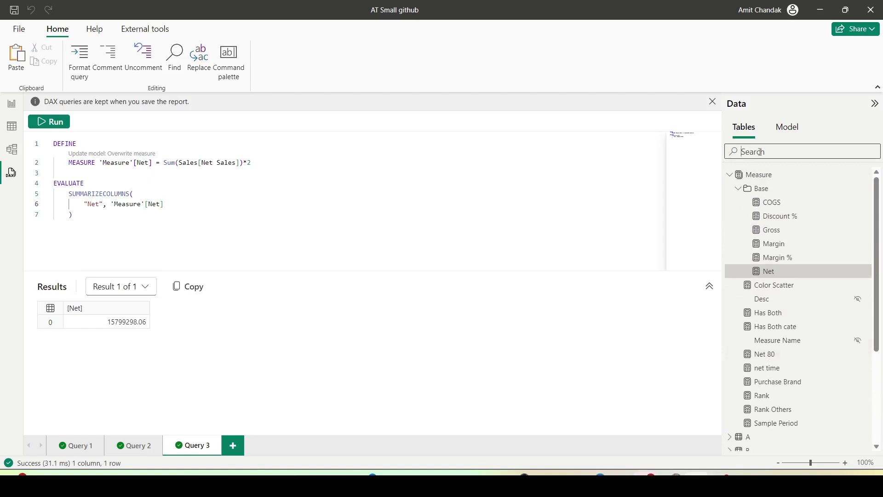
type("mtd")
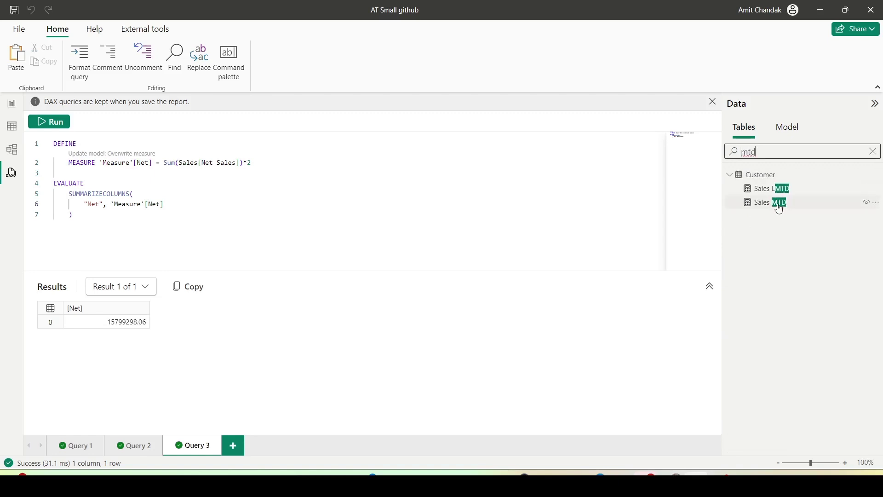
right_click(779, 205)
mouse_move(786, 211)
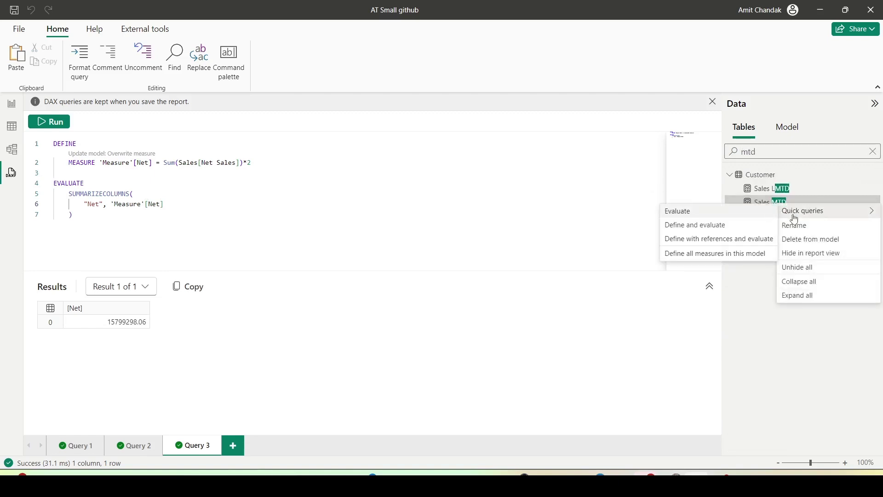
left_click(690, 226)
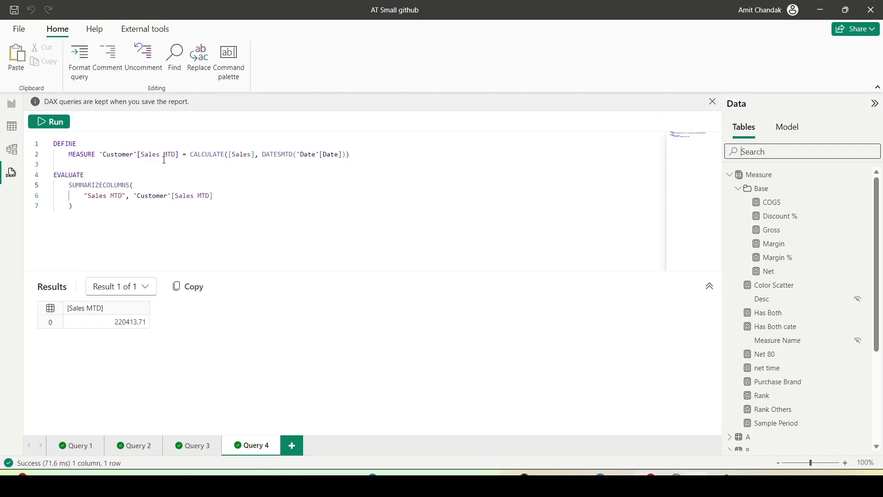
left_click_drag(100, 209, 40, 121)
left_click(41, 121)
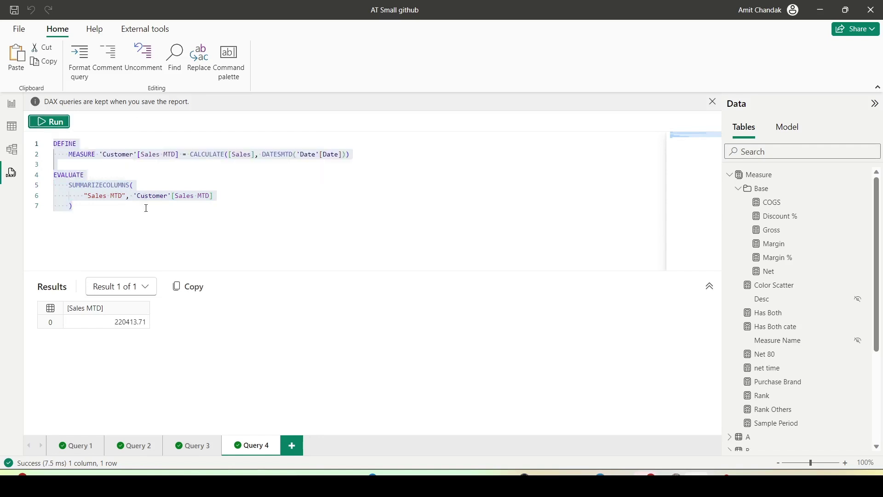
Step: Add 'Date'[Date] as a grouping column in SUMMARIZECOLUMNS and run the query
left_click(135, 185)
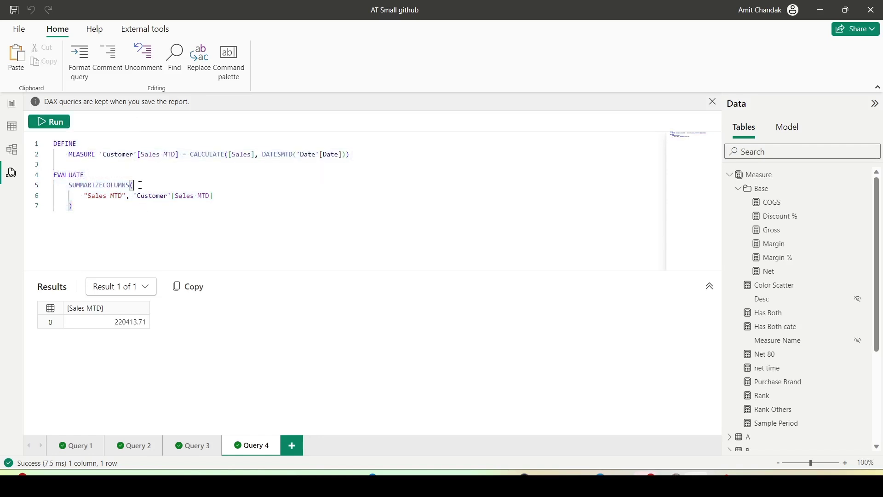
left_click(147, 186)
type("Date")
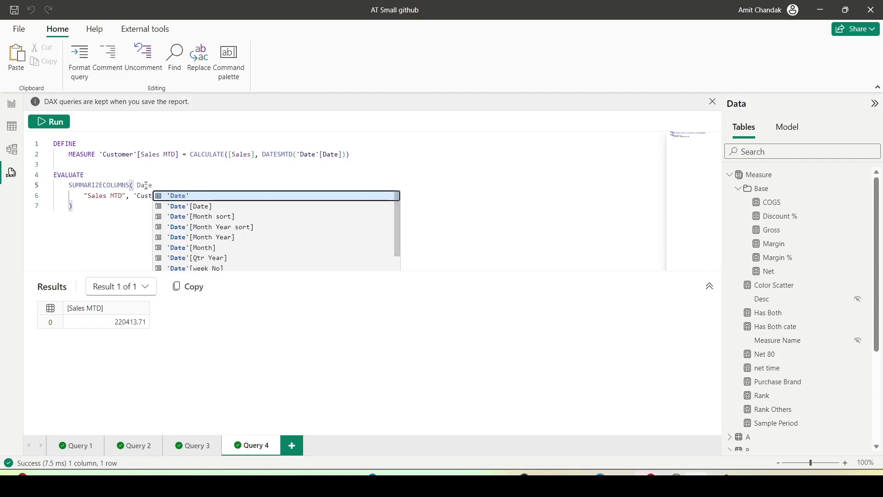
key("Down")
key("Tab")
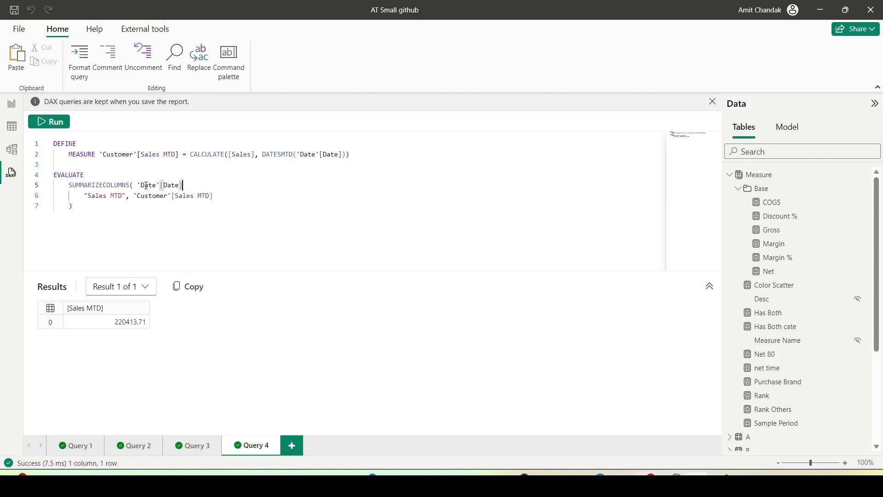
left_click(138, 219)
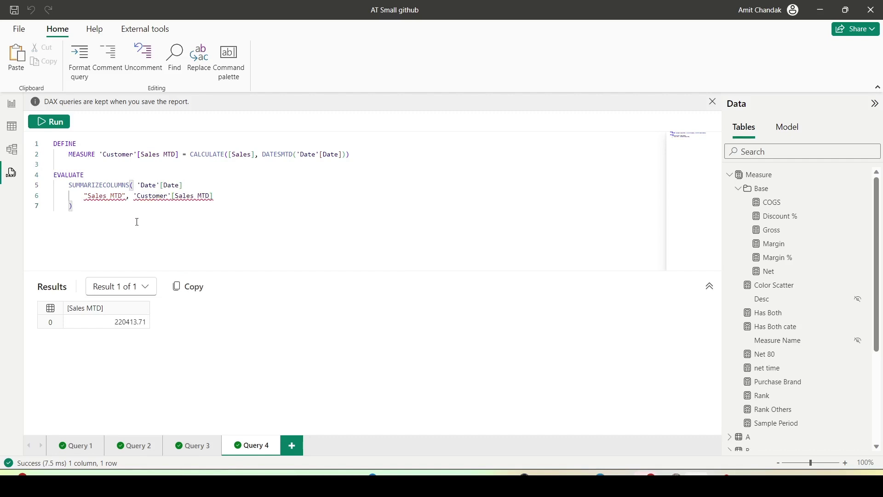
left_click(198, 187)
type(",")
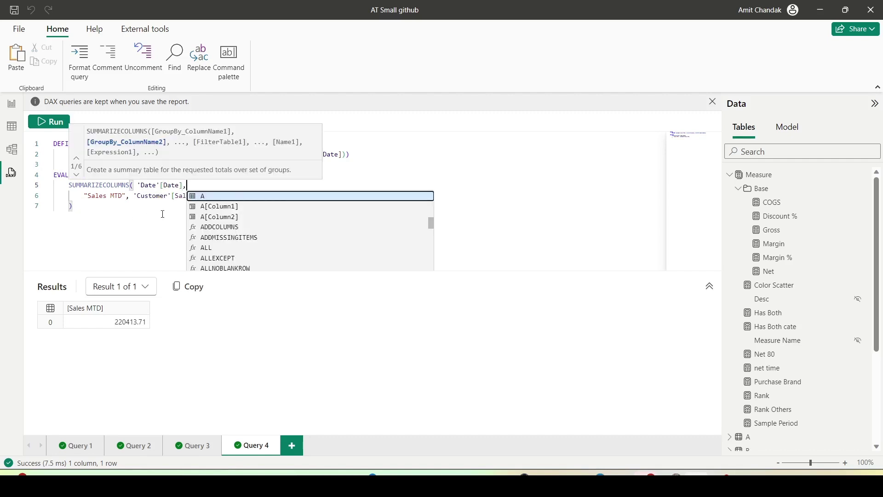
key("Escape")
left_click(49, 122)
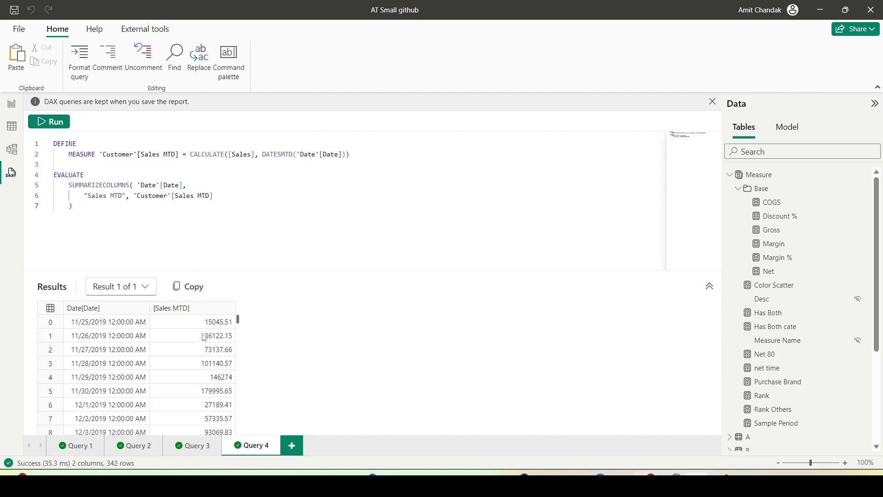
Step: Append ORDER BY [Date] asc and rerun, listing 342 daily rows from 11/25/2019
left_click(118, 216)
type("ORDER ")
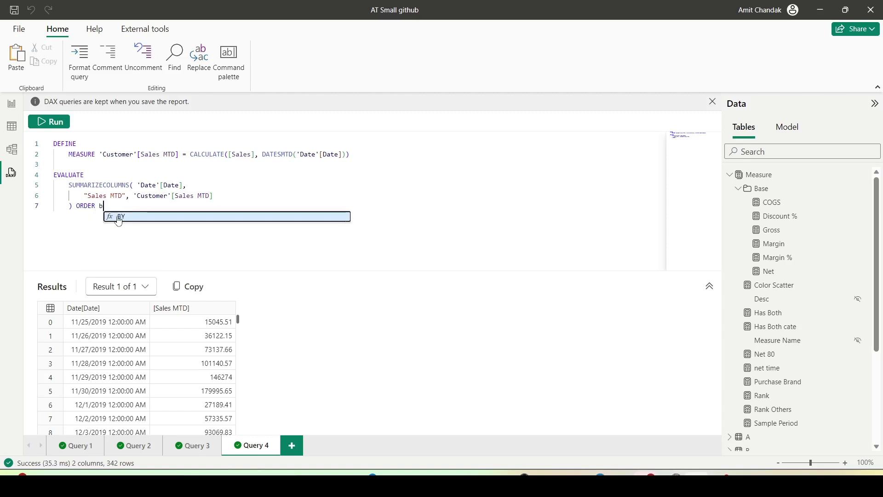
type("by ")
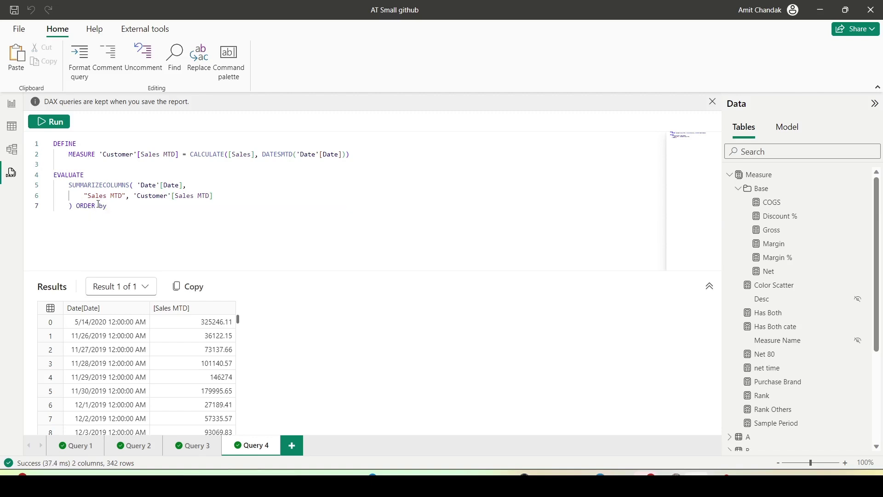
type("[Date")
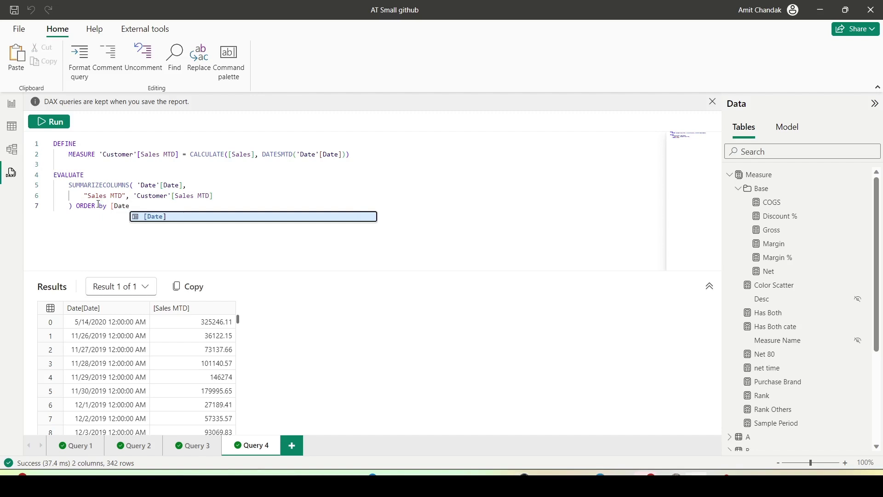
type("] asc")
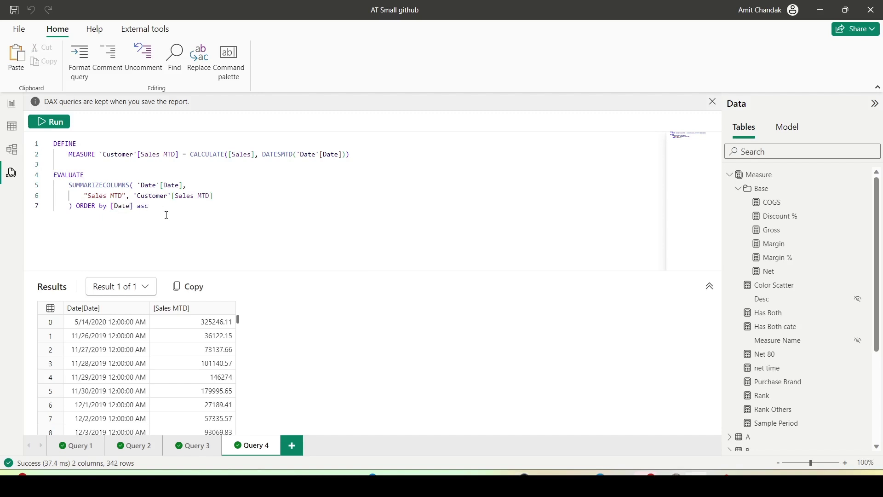
key("ctrl+a")
left_click(56, 124)
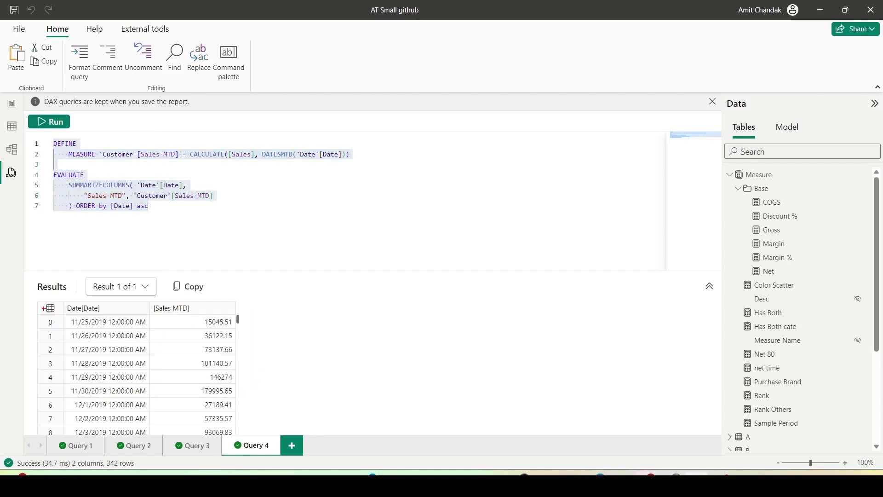
mouse_move(35, 301)
left_mouse_down()
mouse_move(220, 397)
mouse_move(243, 399)
left_mouse_up()
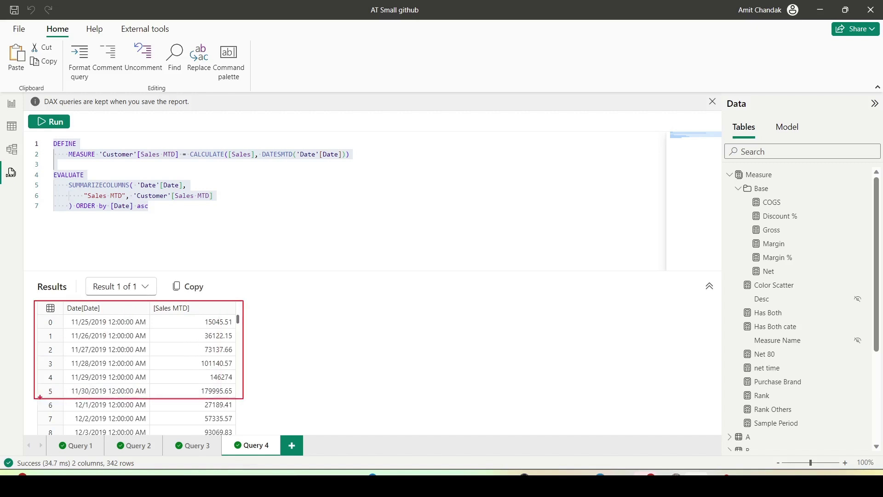
mouse_move(35, 397)
left_mouse_down()
mouse_move(53, 436)
mouse_move(264, 442)
mouse_move(237, 439)
left_mouse_up()
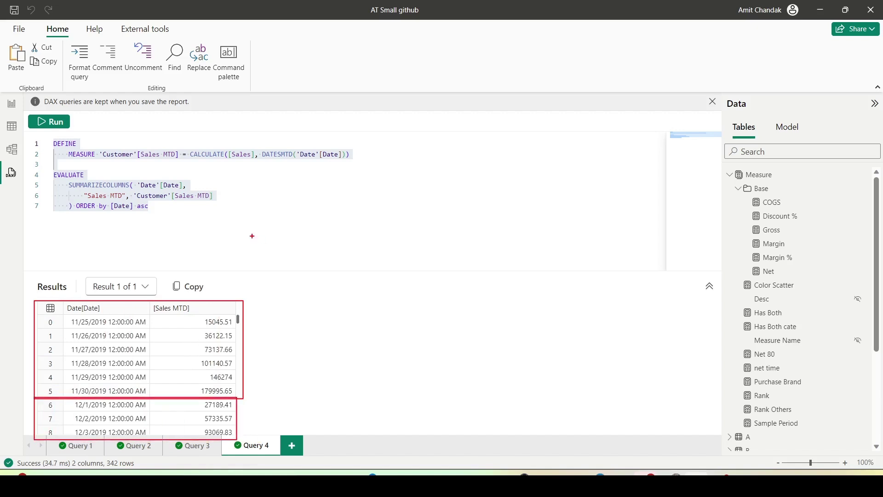
key("Escape")
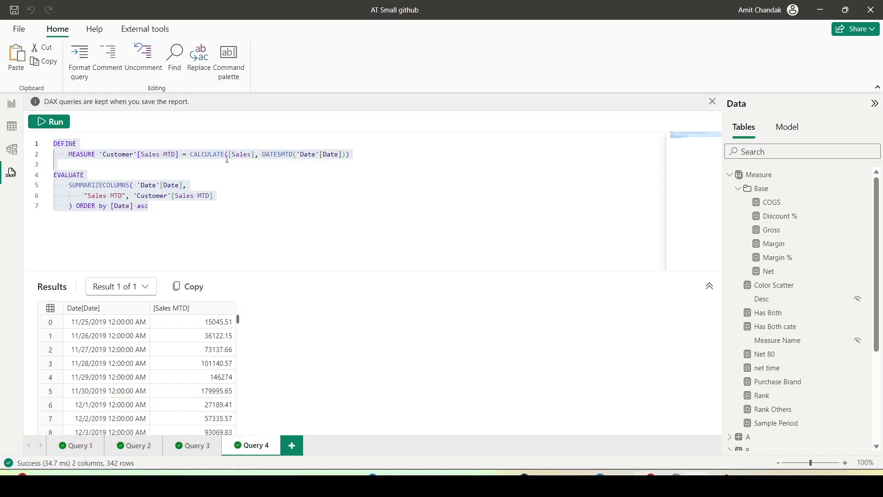
left_click(333, 165)
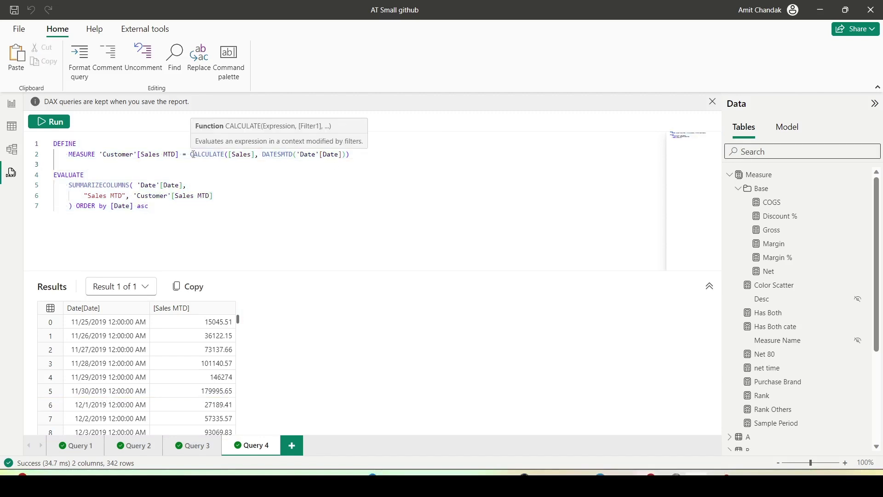
left_click_drag(191, 154, 367, 154)
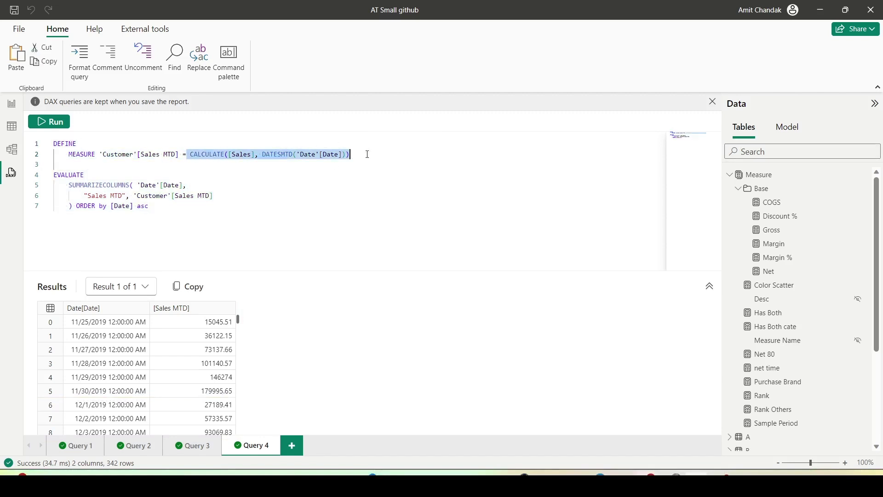
Step: Cut the old Sales MTD expression and insert the TOTALMTD function from autocomplete
key("ctrl+x")
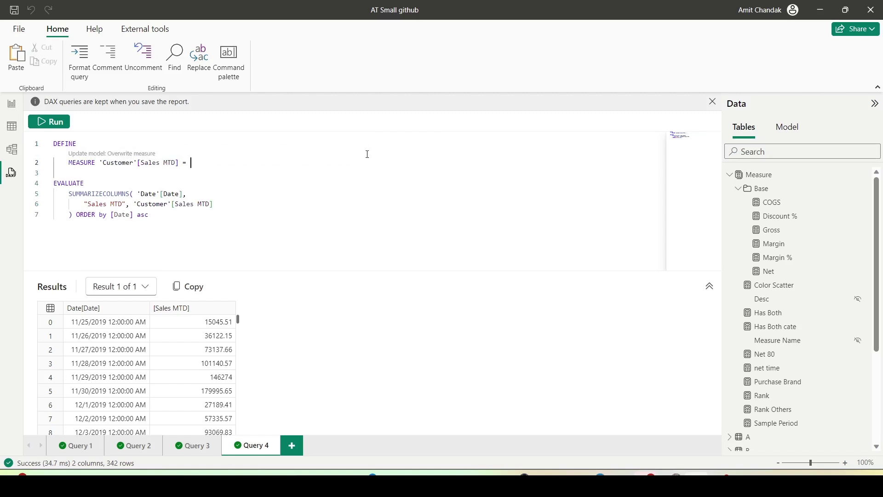
type("ti")
key("Escape")
key("ctrl+space")
key("BackSpace")
type("ota")
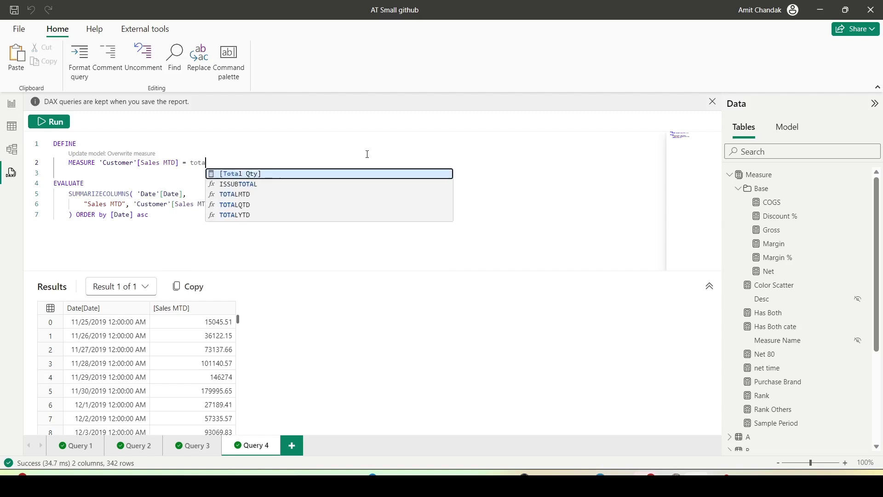
key("Down")
key("Down")
key("Down")
key("Up")
key("Tab")
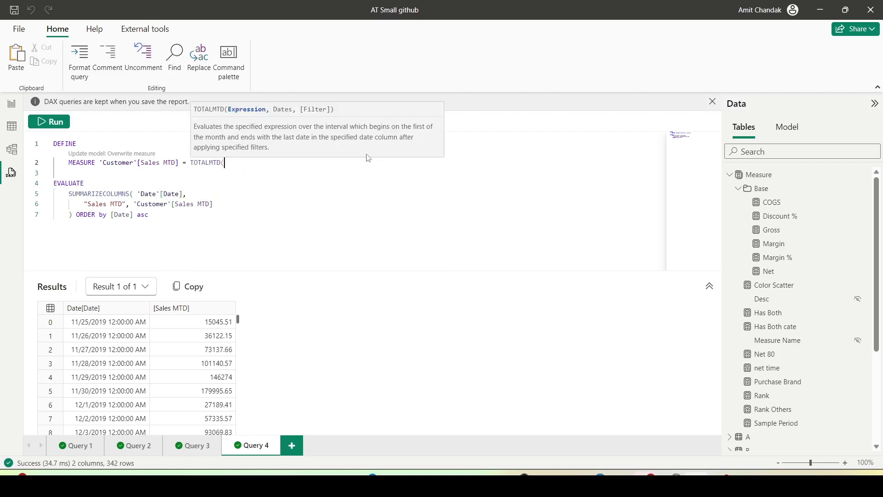
Step: Fill TOTALMTD's arguments with [Net] and 'Date'[Date] from the suggestions
type("[n")
key("Down")
key("Down")
key("Down")
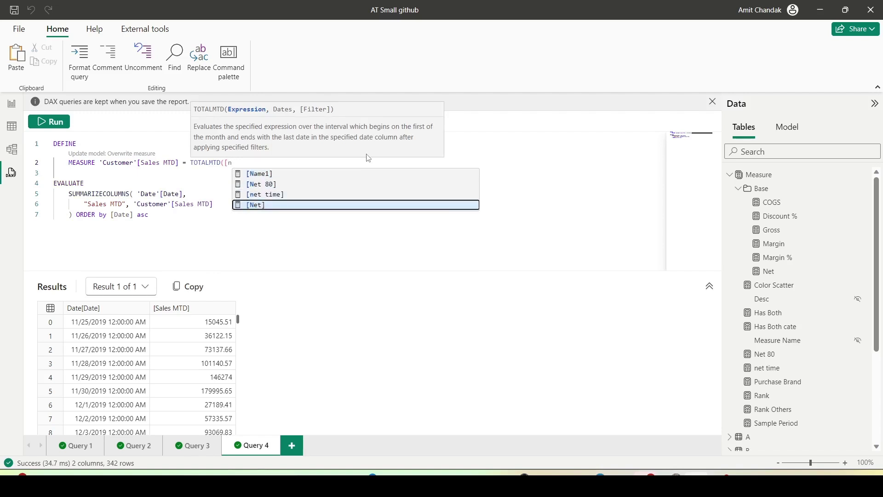
key("Tab")
type(", Date")
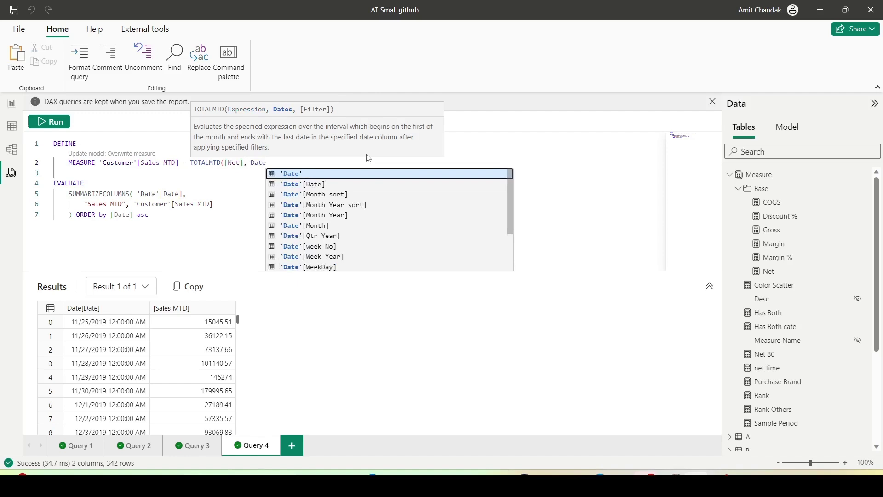
key("Down")
key("Tab")
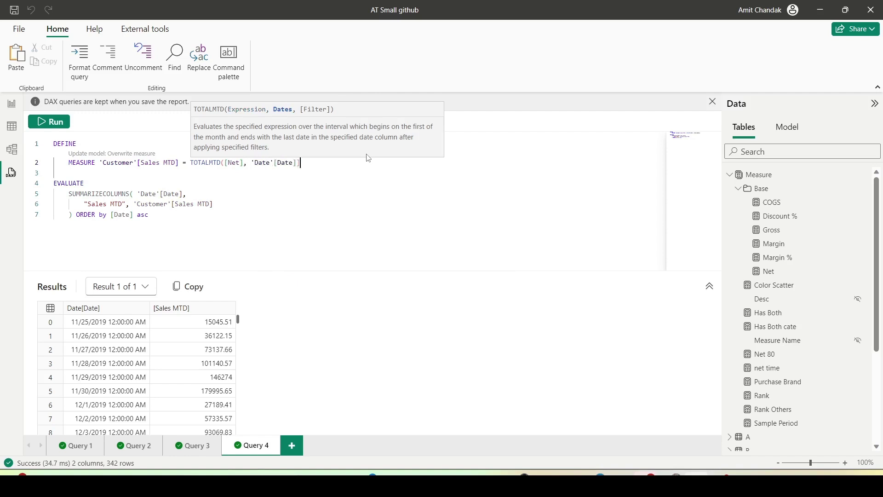
Step: Fix the closing brackets on line 2 and rerun the whole daily query
left_click(290, 221)
left_click(307, 162)
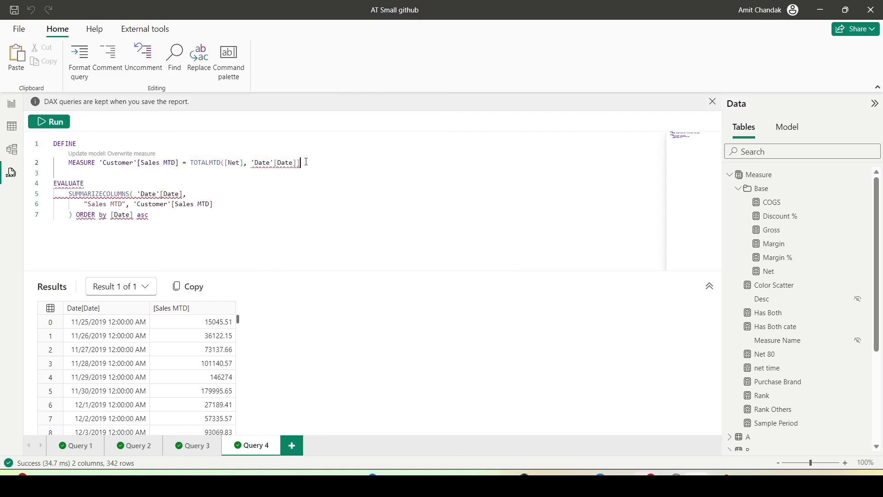
type(")")
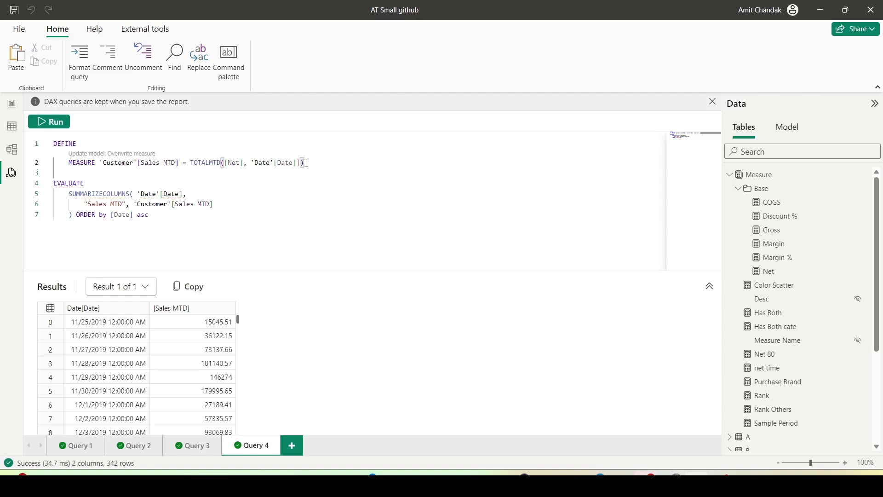
left_click(301, 163)
key("BackSpace")
left_click_drag(132, 239, 49, 128)
left_click(49, 126)
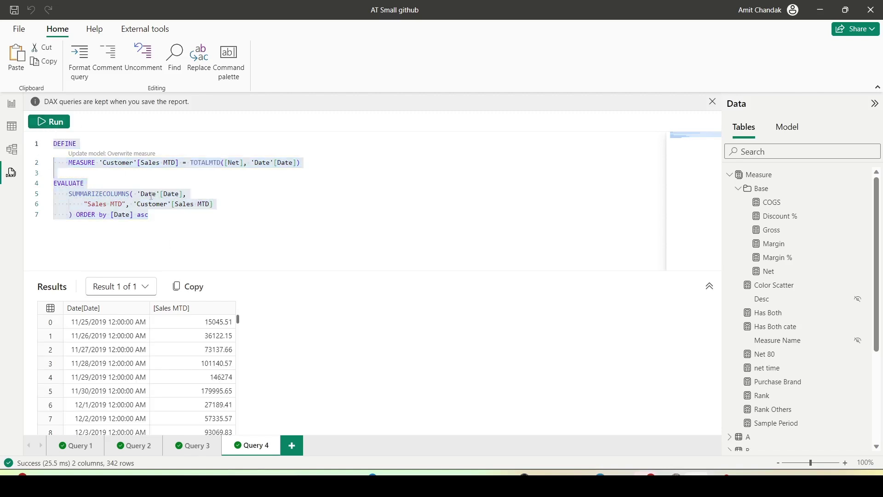
Step: Overwrite the model's Sales MTD measure with the TOTALMTD definition and confirm
left_click(214, 204)
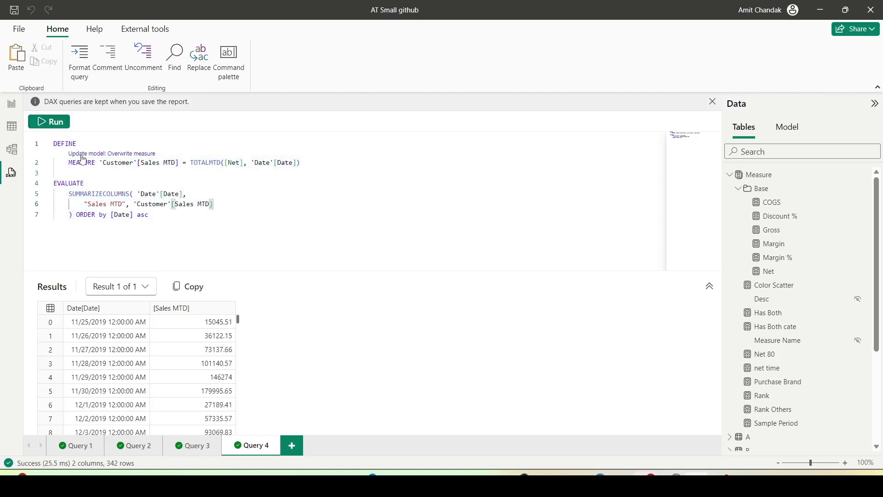
left_click(84, 154)
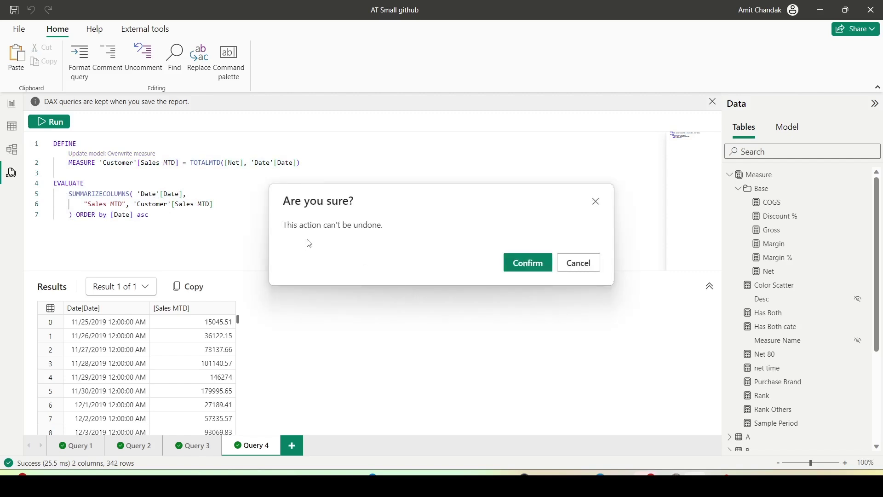
left_click(523, 265)
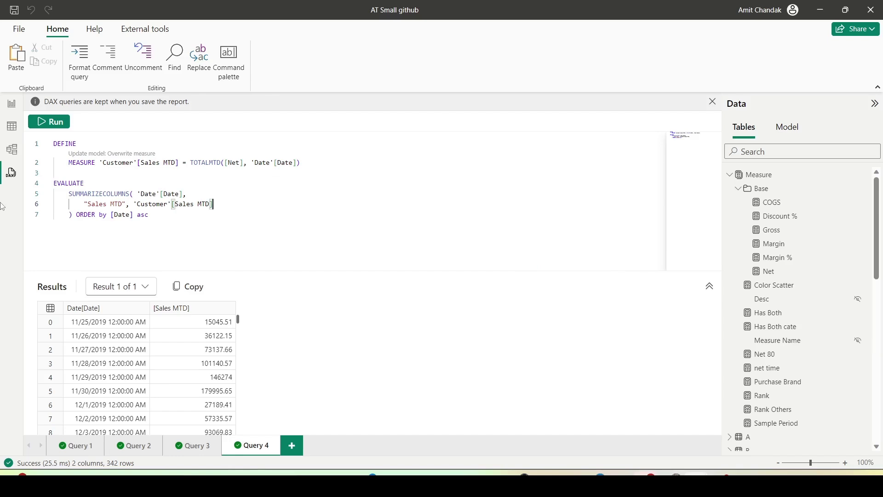
Step: Search 'mtd' in Report view, inspect the Sales MTD formula, and return to DAX query view
left_click(9, 108)
left_click(785, 127)
type("mt")
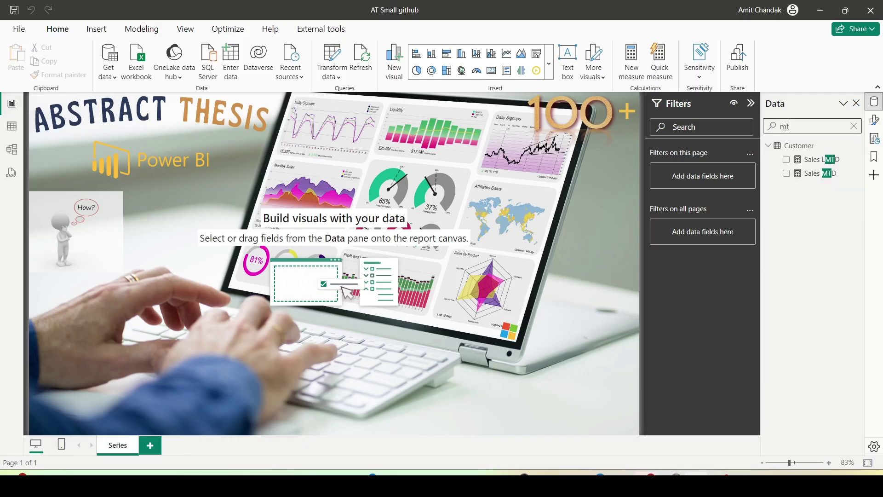
type("d")
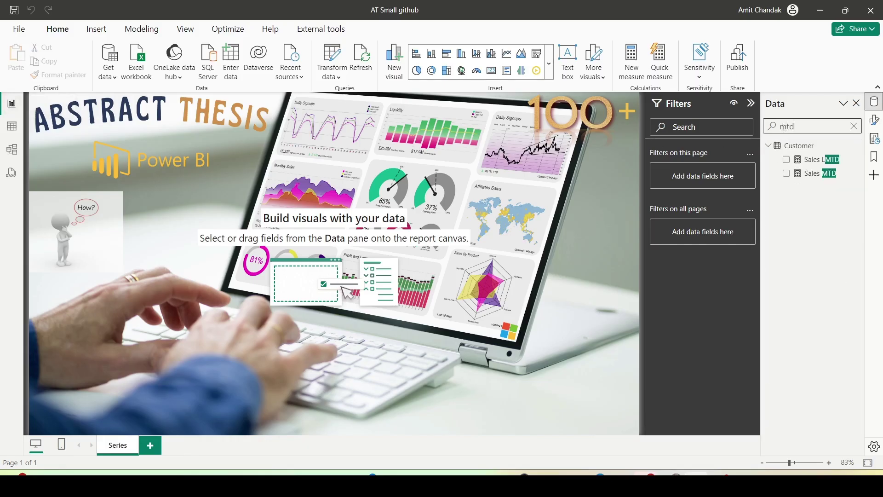
left_click(818, 178)
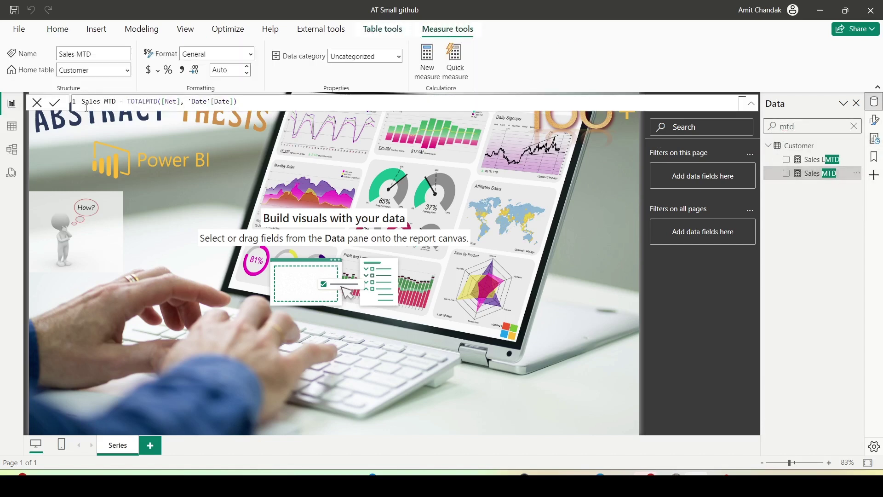
left_click(11, 172)
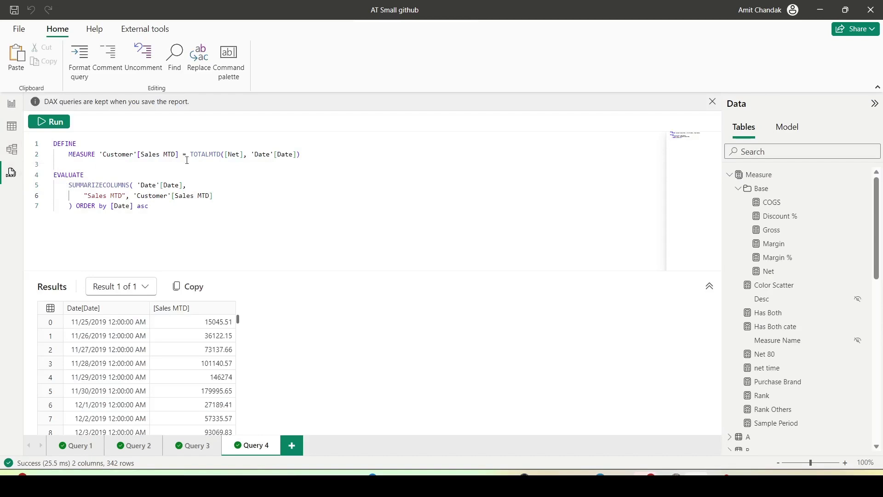
Step: Duplicate the Sales MTD line as Gross MTD, defined as TOTALMTD([Gross], 'Date'[Date])
left_click_drag(314, 158, 68, 156)
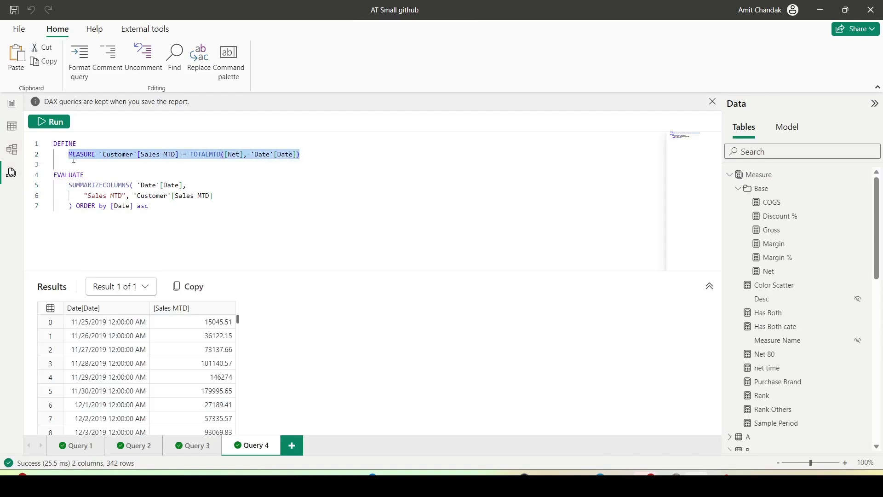
left_click(306, 154)
key("Return")
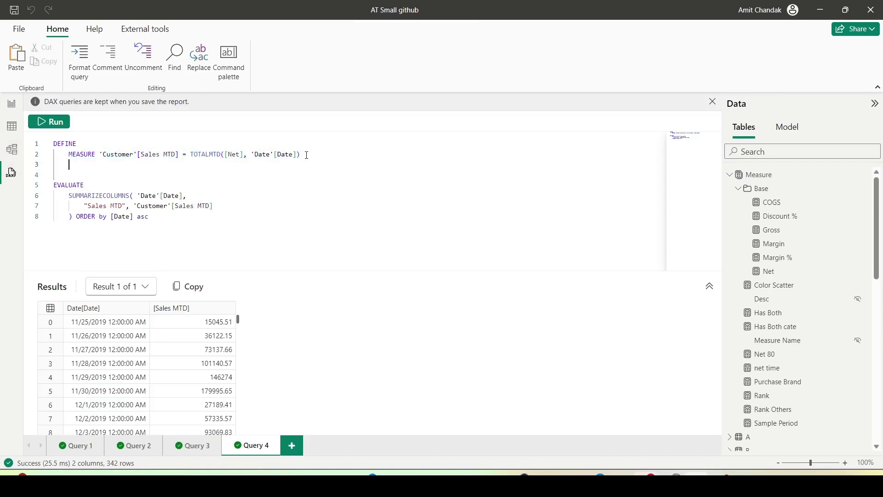
key("ctrl+v")
left_click(177, 173)
type("1")
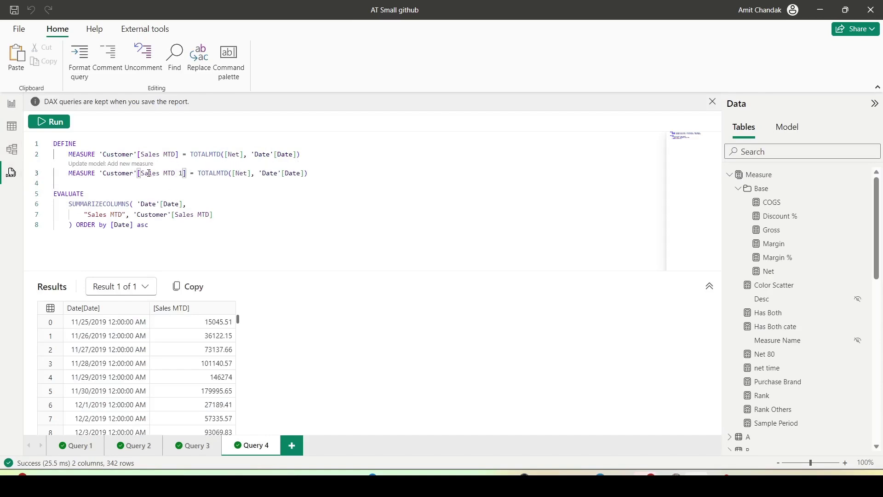
double_click(149, 173)
type("Gross")
key("BackSpace")
key("BackSpace")
left_click(208, 184)
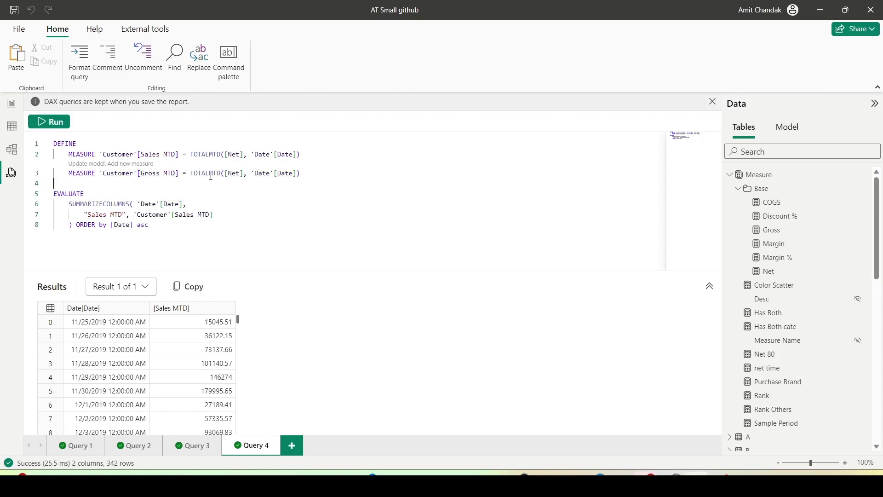
double_click(232, 174)
type("Gros")
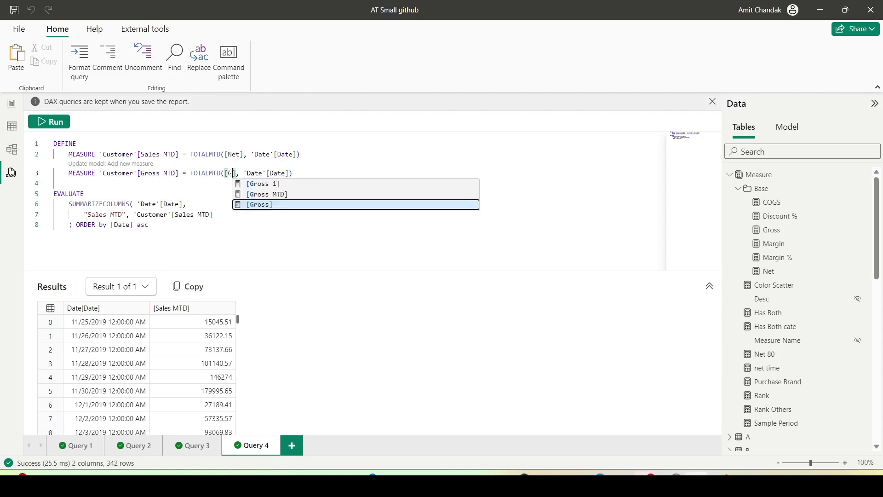
type("s")
key("Escape")
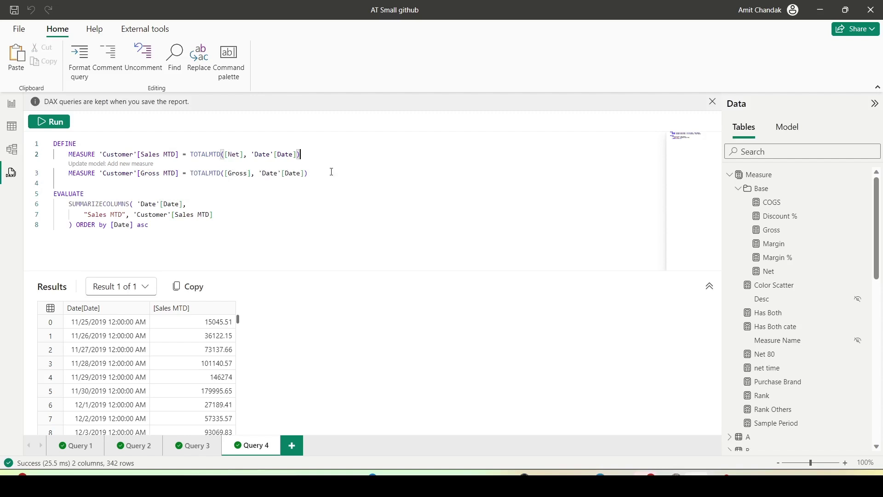
Step: Duplicate the Gross MTD line as COGS MTD, using [COGS] inside TOTALMTD
left_click_drag(308, 173, 68, 173)
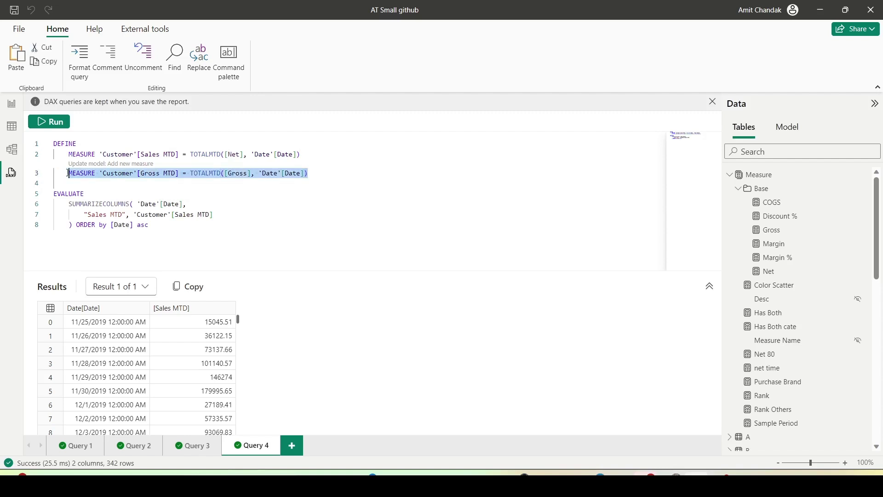
left_click(314, 177)
key("Return")
key("ctrl+v")
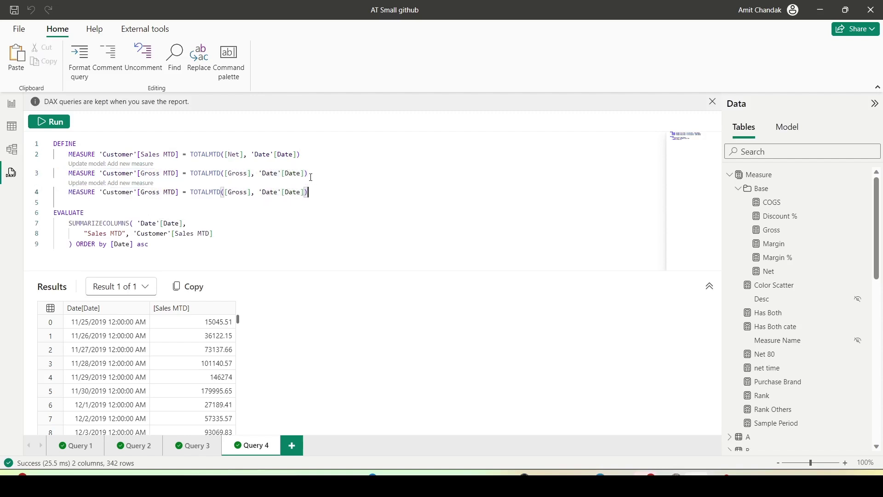
double_click(168, 192)
double_click(148, 192)
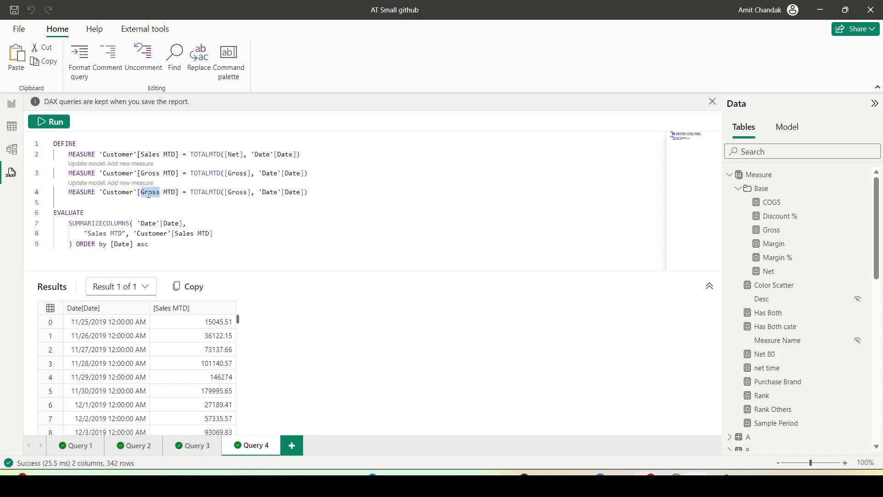
type("COGS")
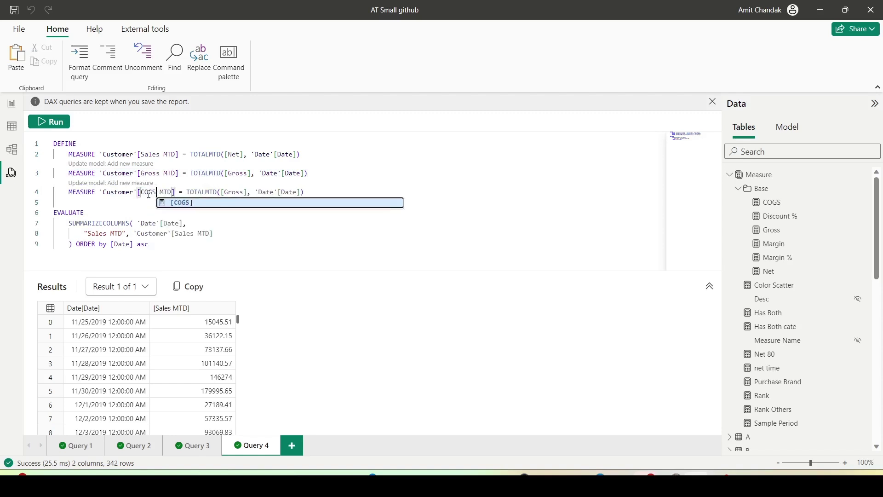
double_click(234, 192)
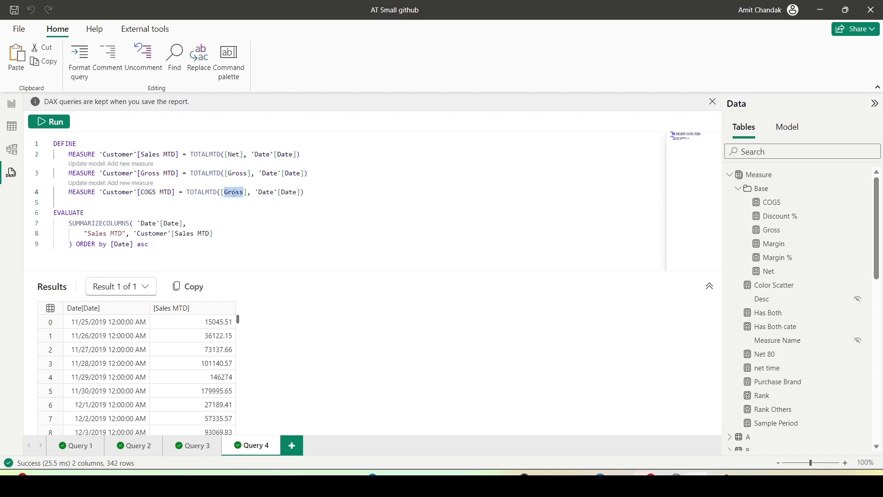
type("COGS")
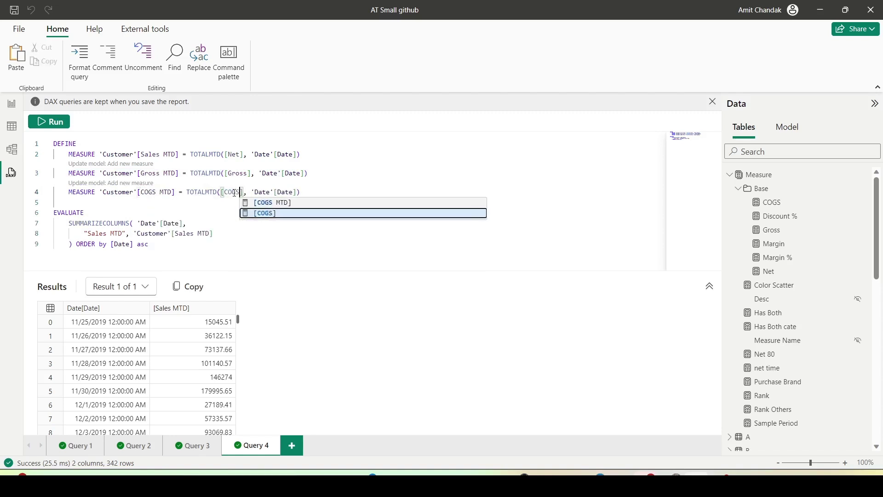
left_click(312, 192)
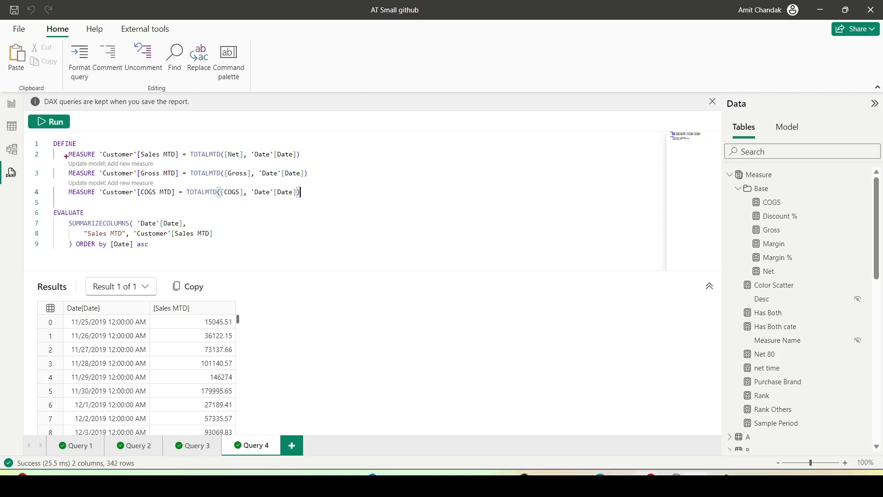
left_click_drag(68, 158, 161, 168)
left_click_drag(71, 178, 158, 189)
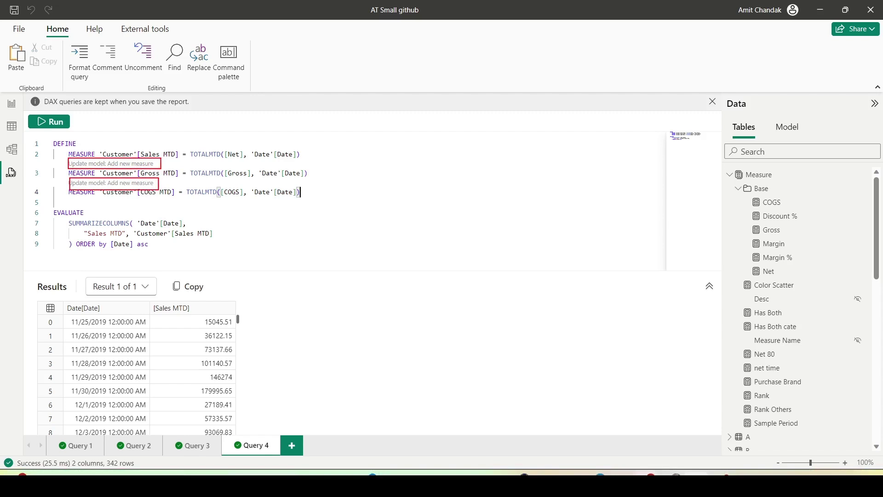
key("Escape")
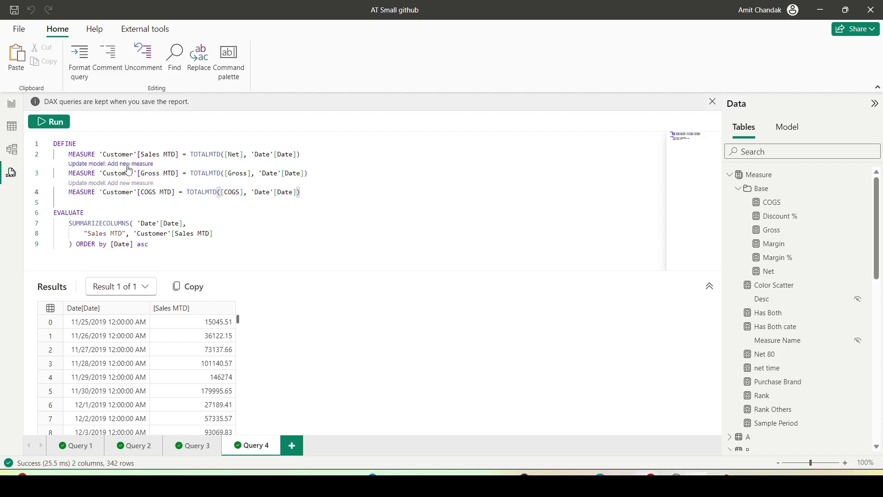
Step: Add Gross MTD and COGS MTD to the model, confirming each addition
left_click(129, 164)
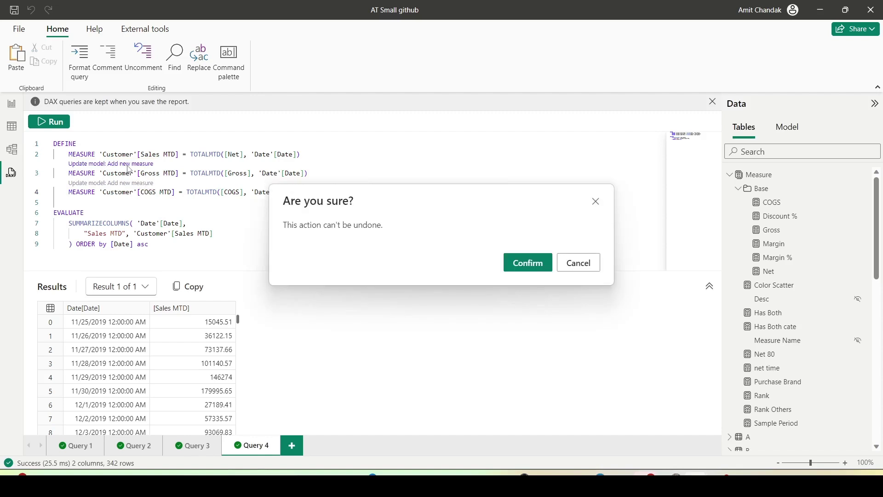
left_click(522, 268)
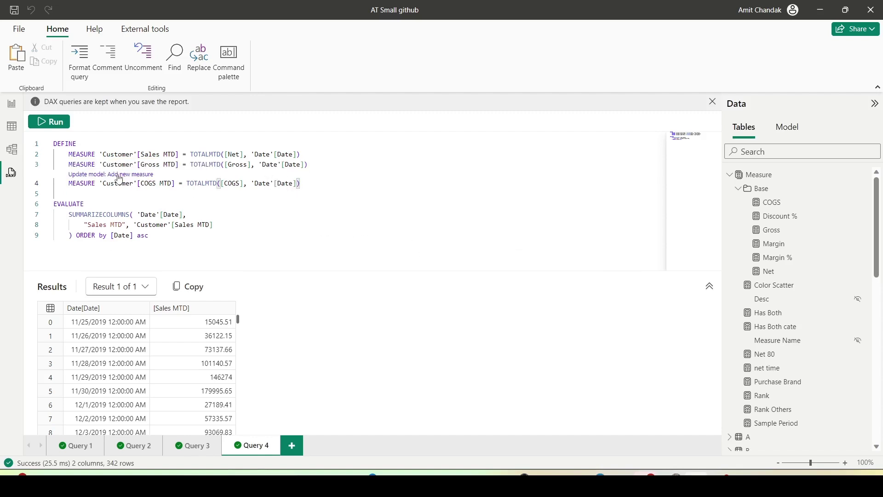
left_click(127, 175)
left_click(520, 264)
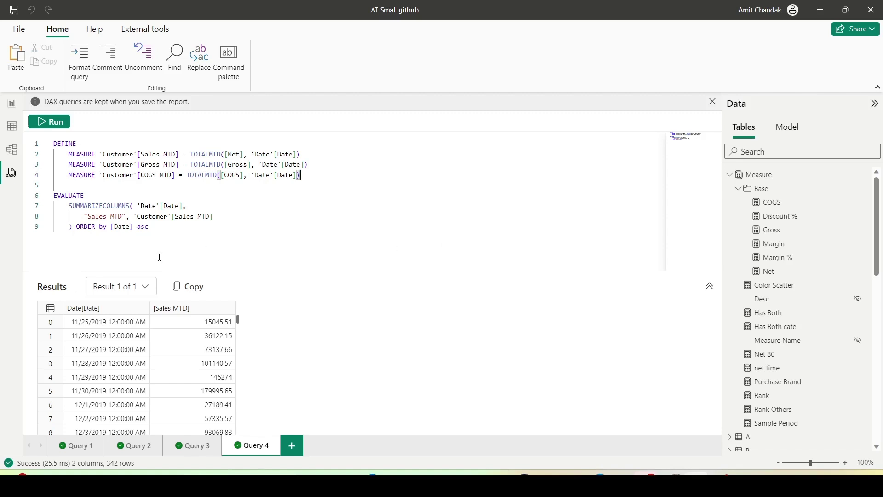
left_click(143, 226)
Step: Generate the Measure table's all-measures query, review its 15-column result, then delete the query text
right_click(757, 176)
mouse_move(774, 186)
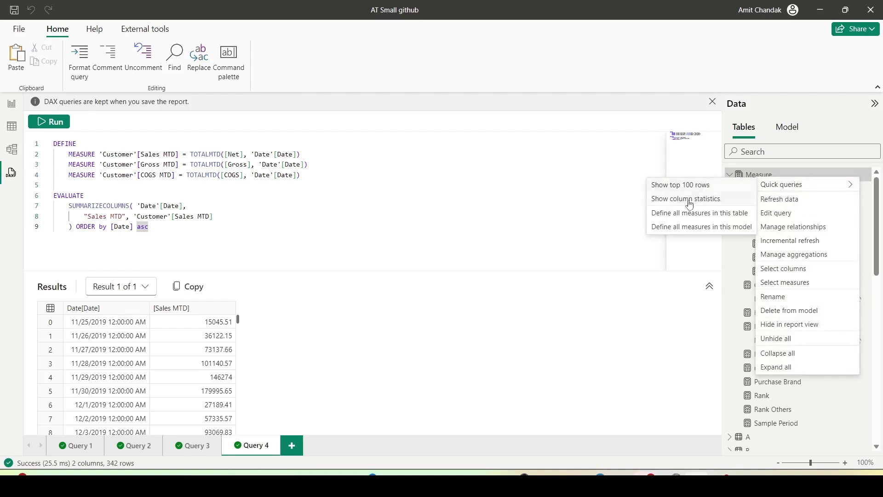
left_click(720, 219)
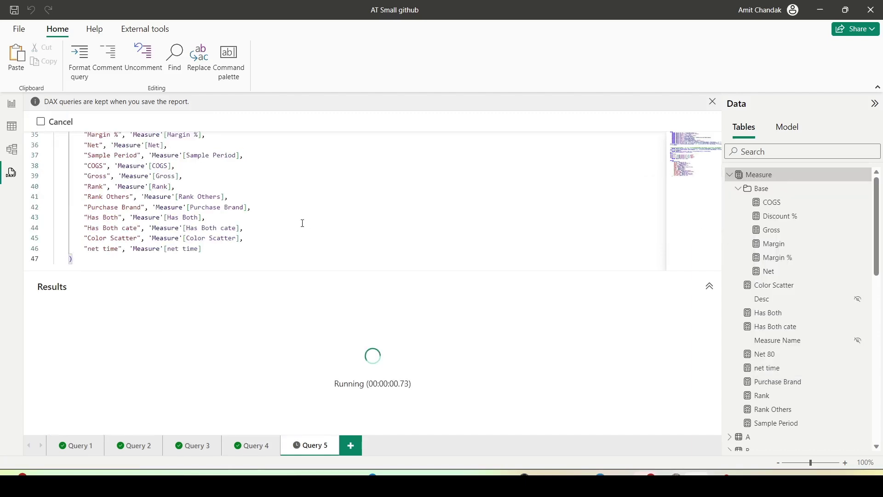
scroll(270, 244, "up", 1)
scroll(271, 244, "up", 10)
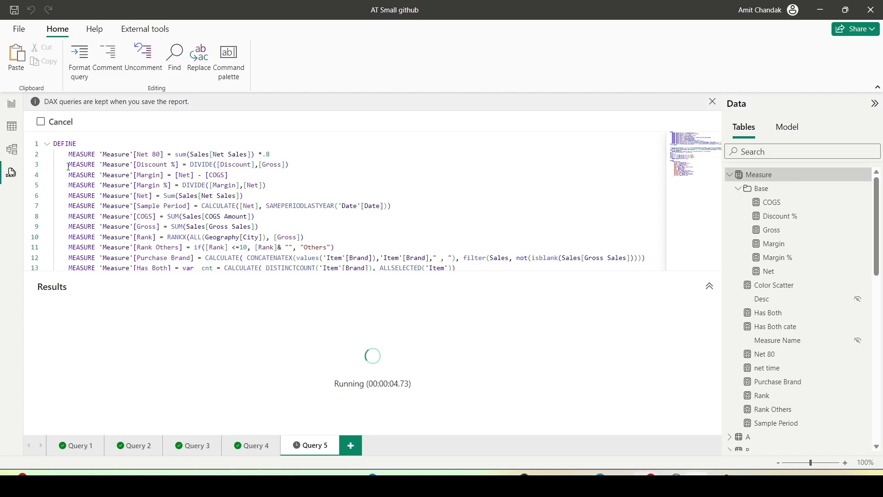
scroll(70, 167, "down", 2)
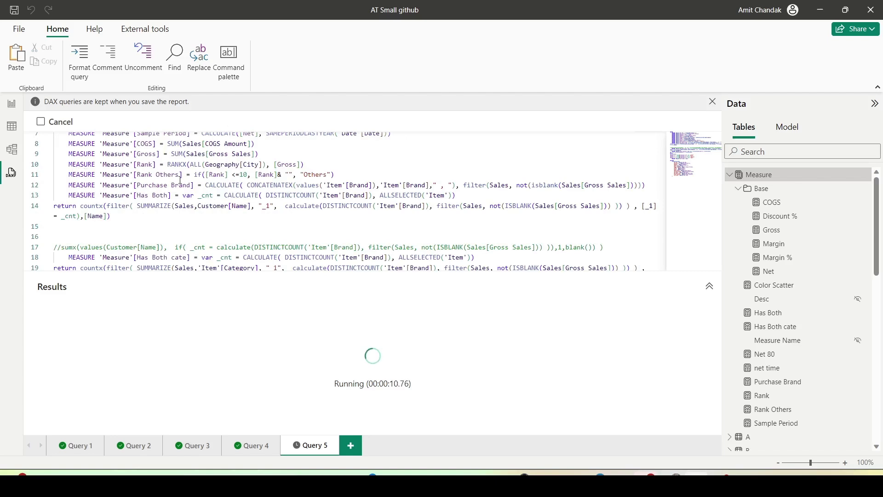
scroll(180, 179, "up", 2)
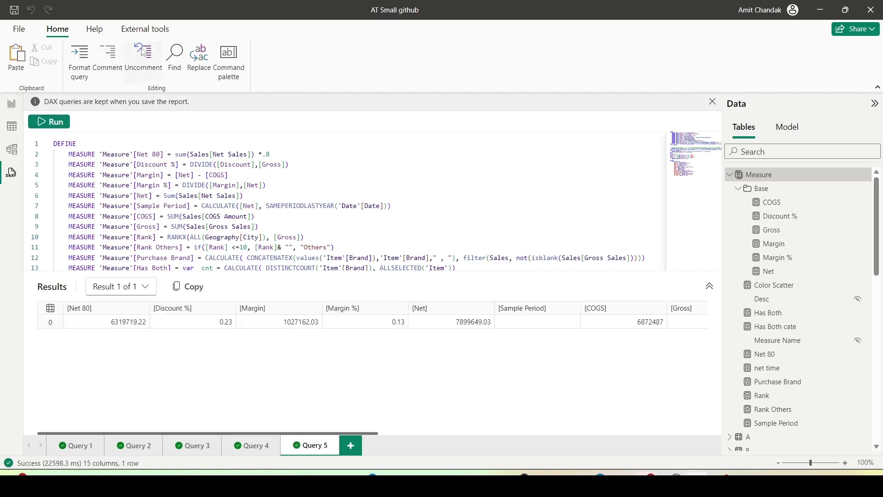
key("ctrl+a")
key("Delete")
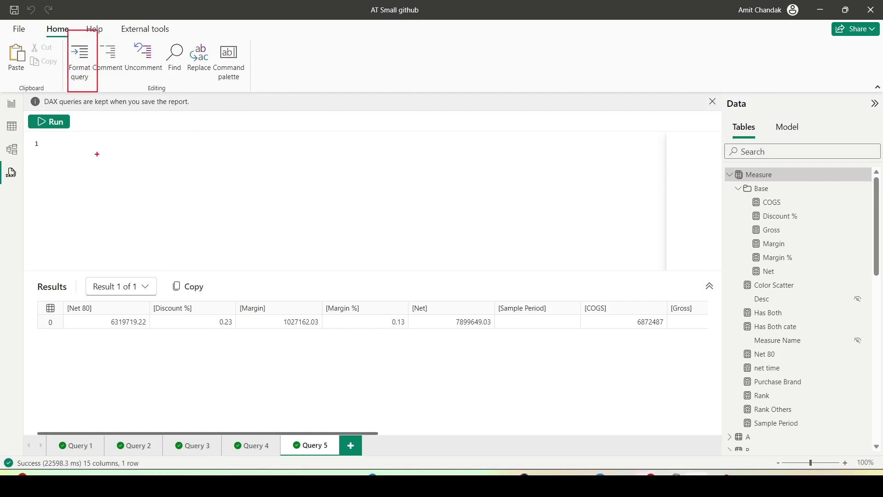
Step: Start EVALUATE SUMMARIZE over Sales grouped by 'Date'[Month Year] and 'Date'[Month Year sort]
left_click(79, 143)
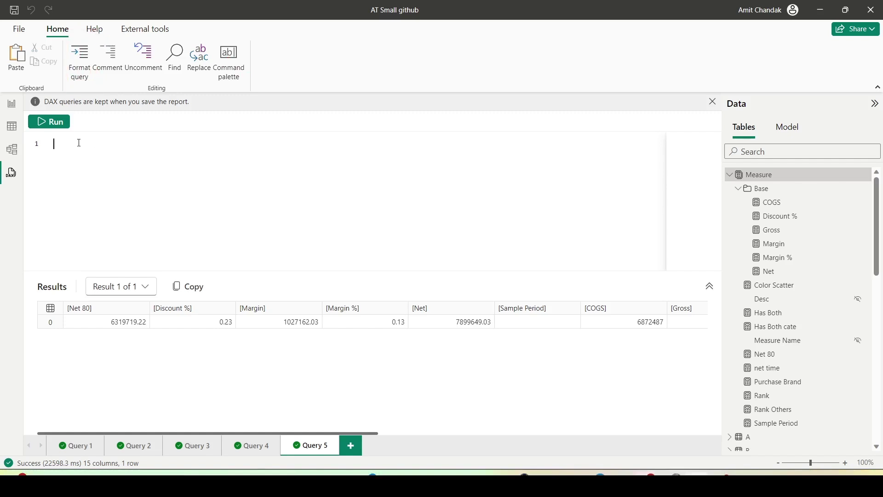
type("E")
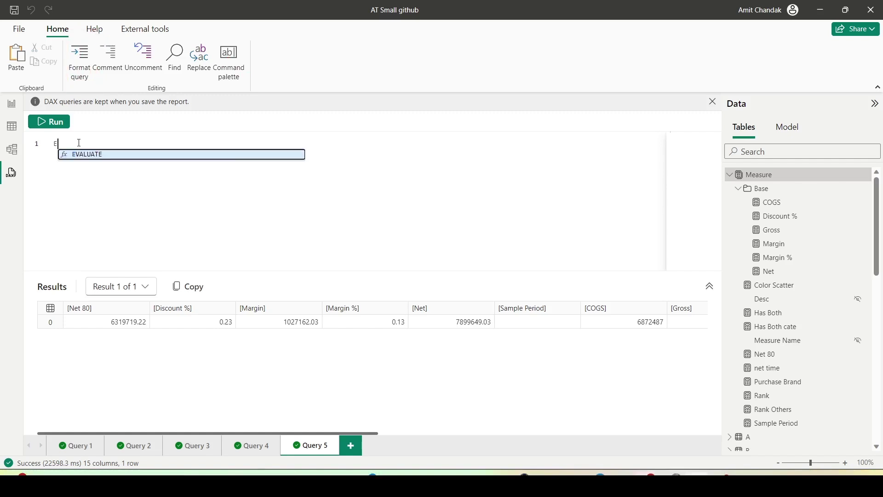
key("Tab")
type("SUMM")
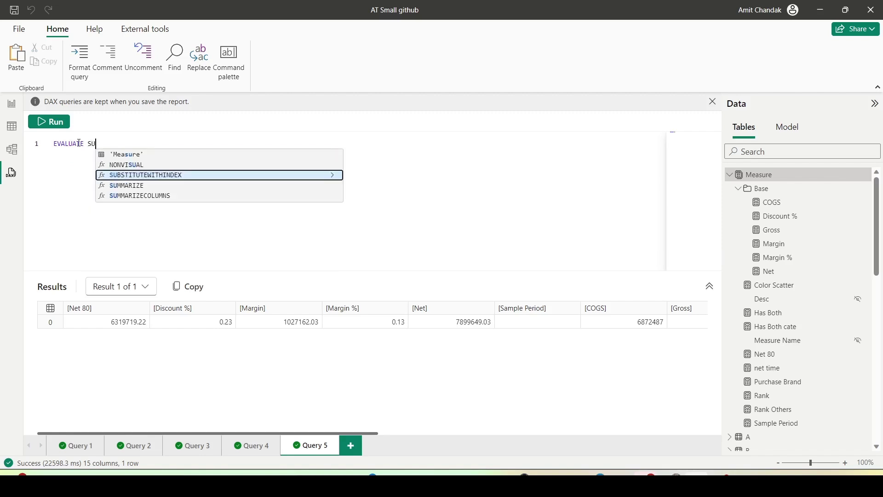
key("Tab")
type("(Sa")
key("Tab")
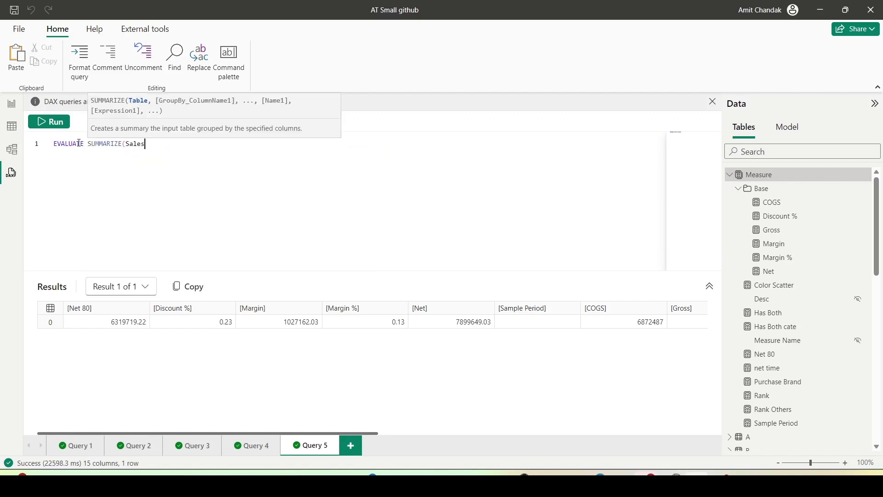
type(", Date")
key("Down")
key("Down")
key("Down")
key("Down")
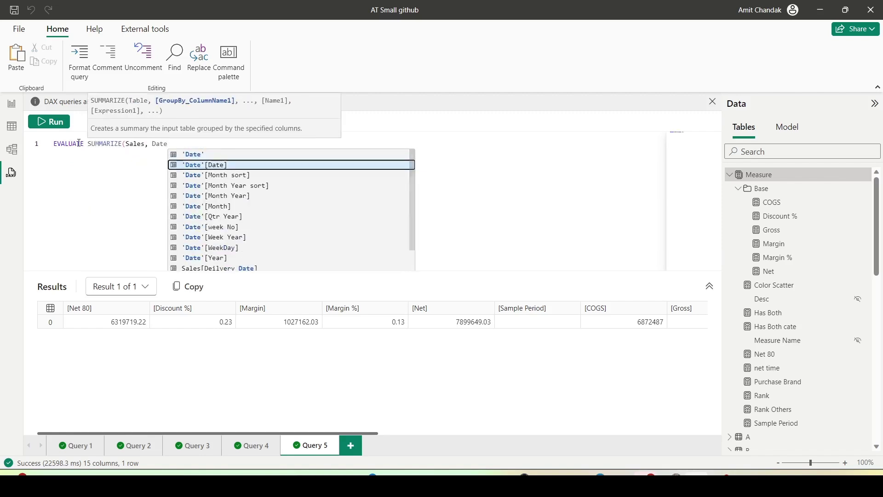
key("Tab")
type(", Dat")
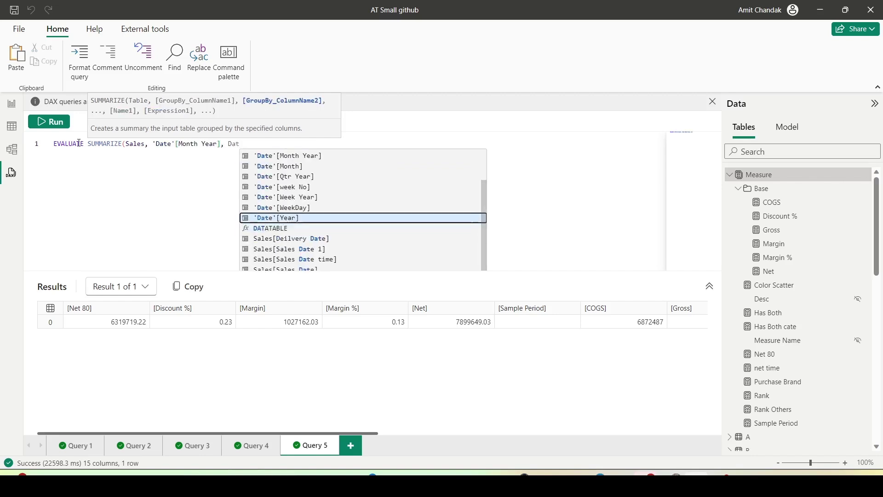
key("Up")
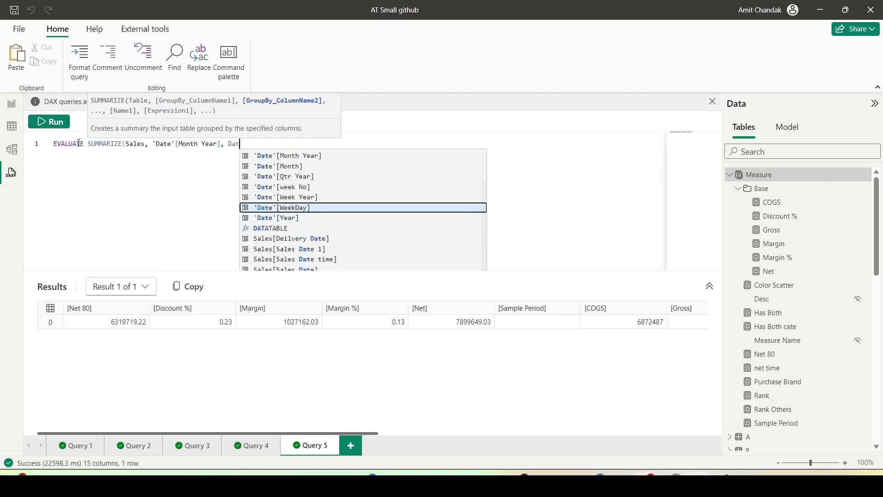
key("Up")
key("Up")
key("Up")
key("Up")
key("Up")
key("Up")
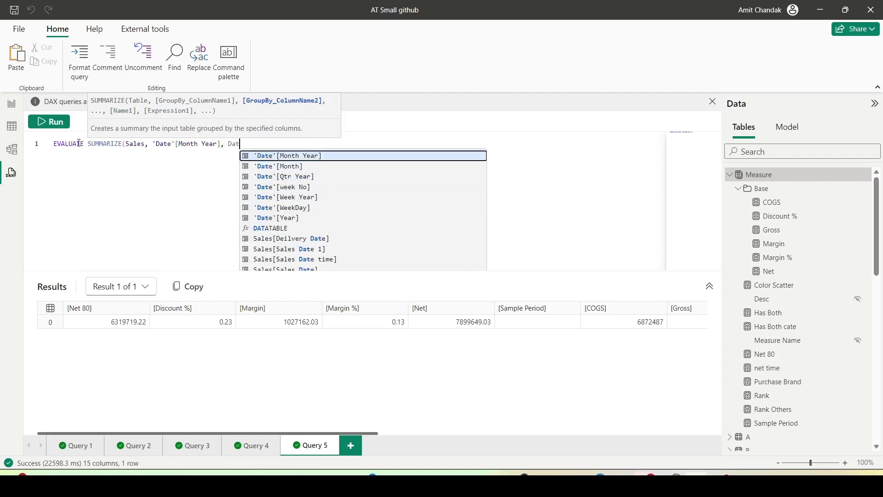
key("Tab")
Step: Add "Net", [Net] and "Gross", [Gross] columns, close the bracket, and run the query
type(", \"")
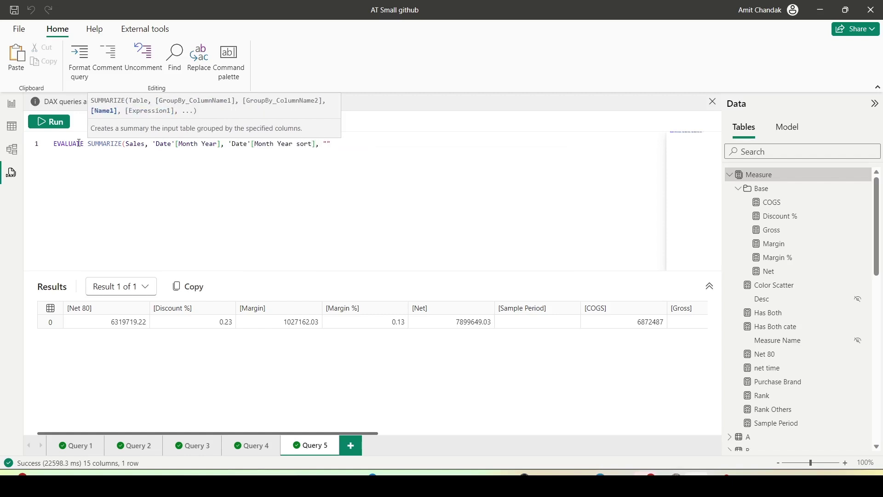
type("_1")
key("BackSpace")
key("BackSpace")
type("Net\", [Net]")
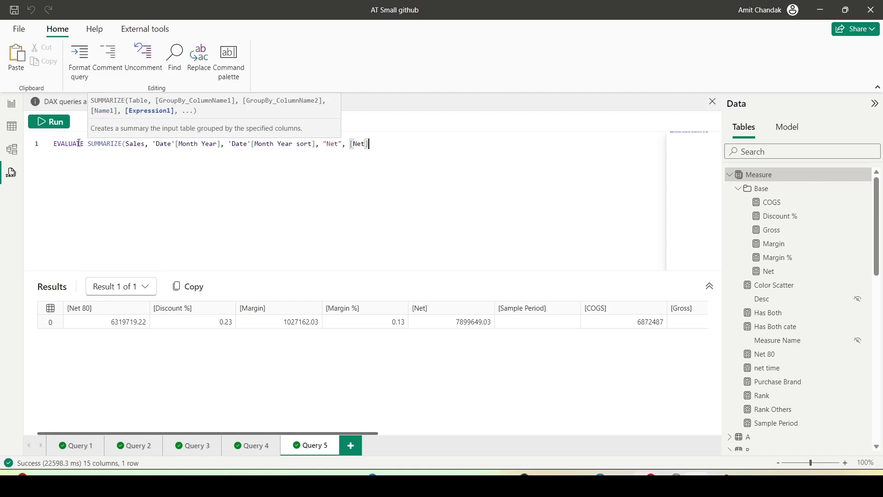
type(", \"\"")
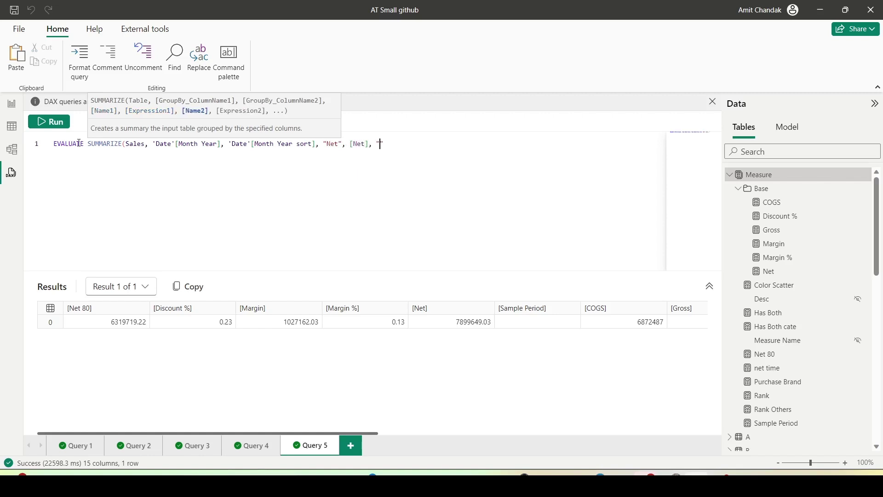
type("Gross\", [G")
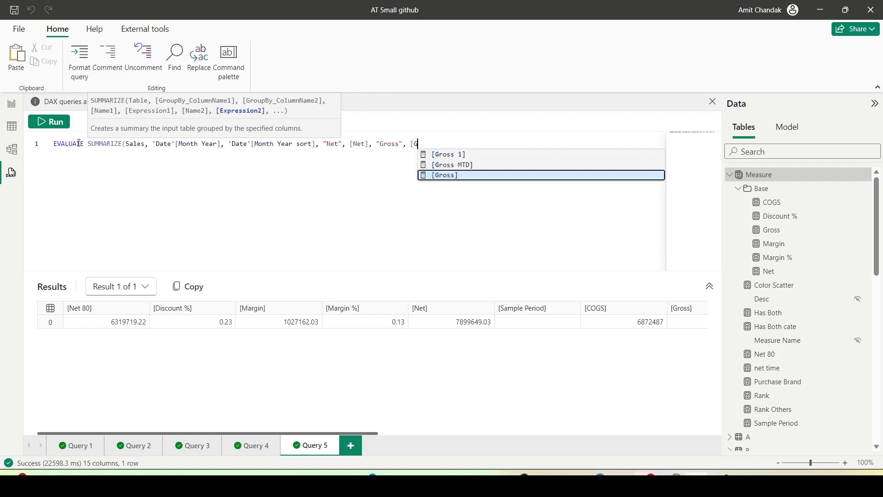
key("Tab")
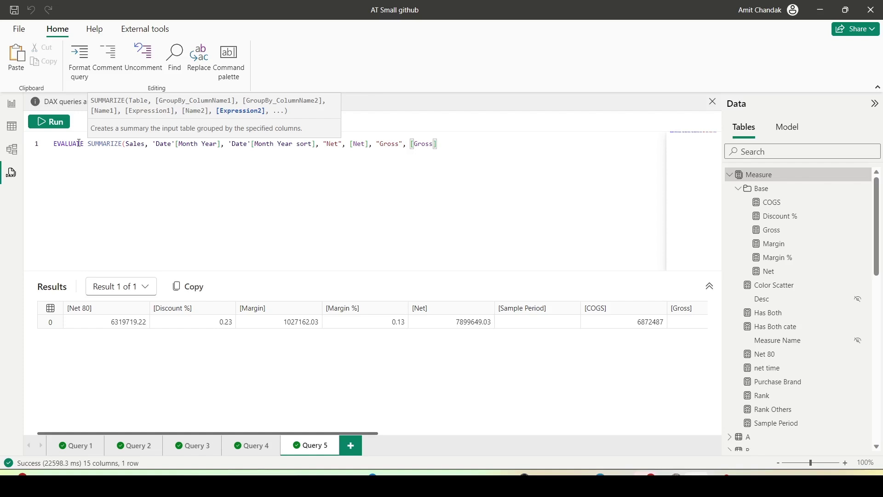
type(")")
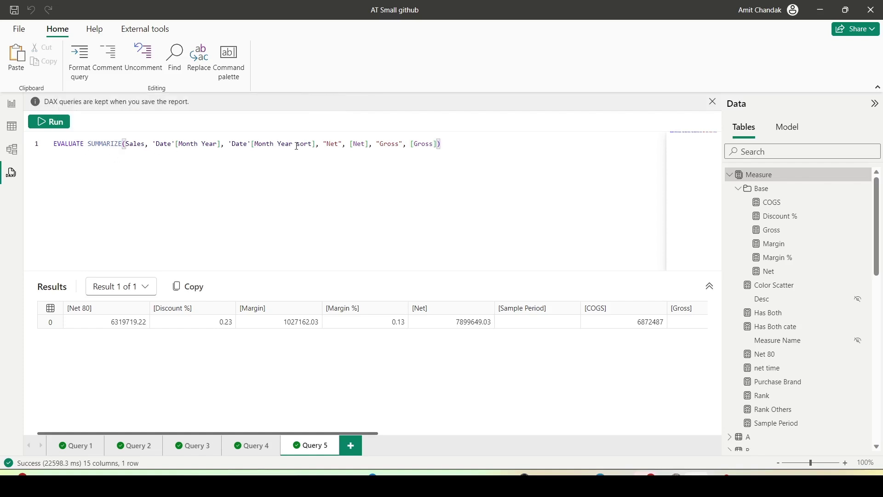
left_click_drag(453, 145, 32, 138)
left_click(64, 123)
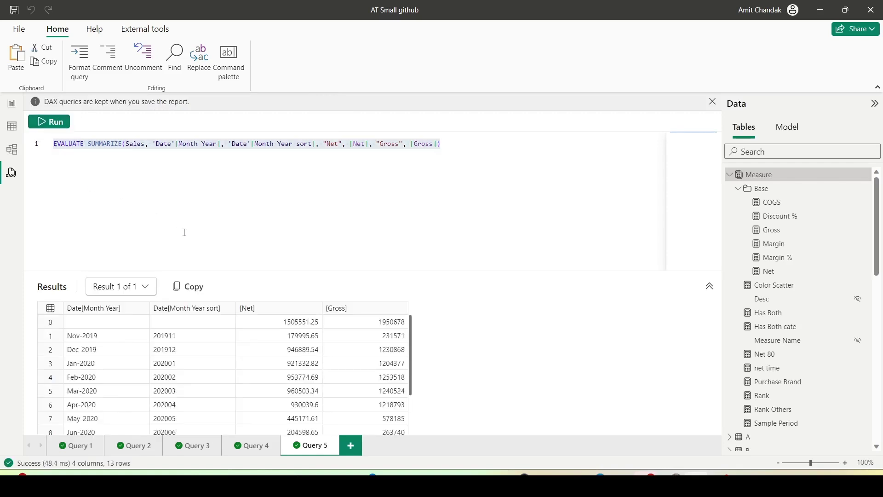
Step: Format the SUMMARIZE query into indented lines, then comment and uncomment it
left_click(84, 72)
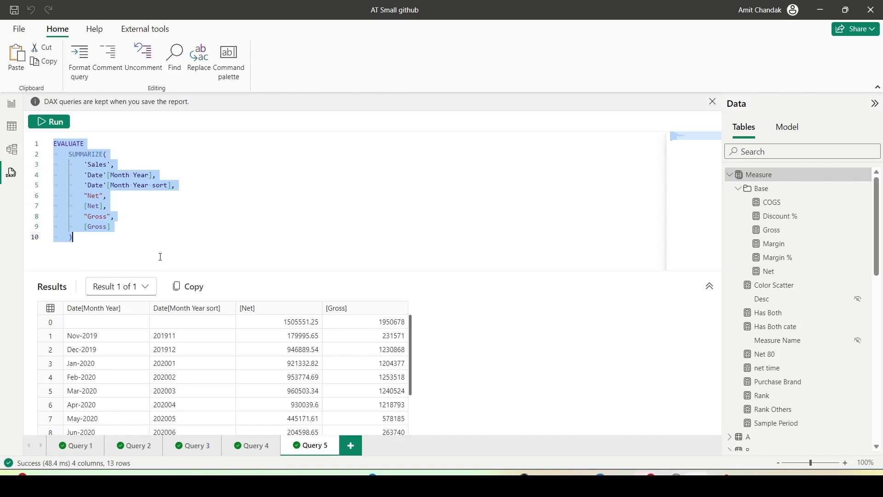
left_click(114, 65)
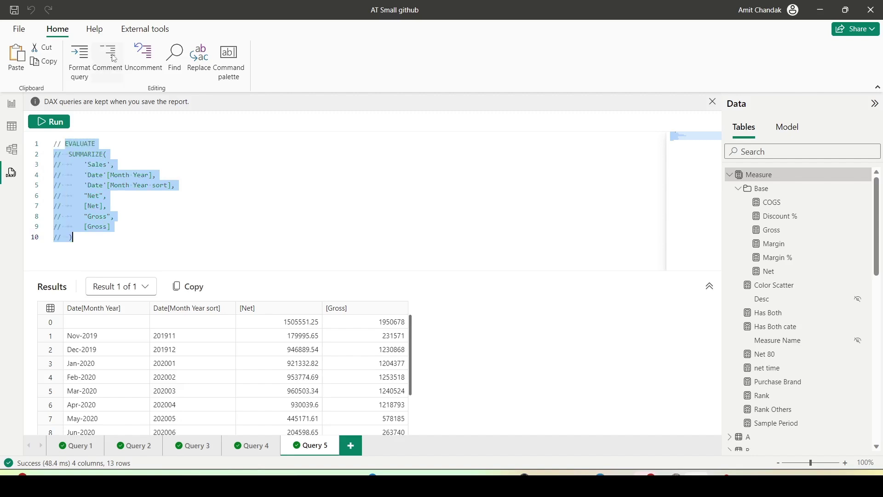
left_click(145, 67)
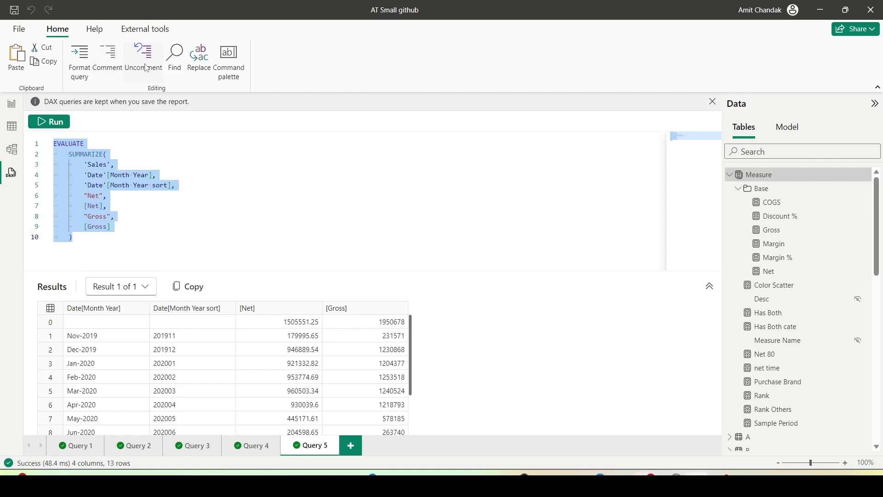
Step: Find occurrences of 'Date' in the query and select the SUMMARIZE arguments
left_click(175, 60)
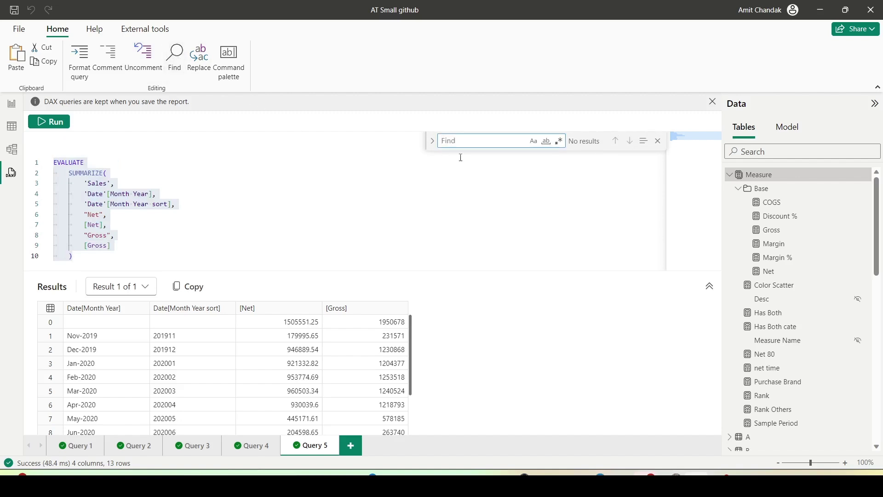
type("Date")
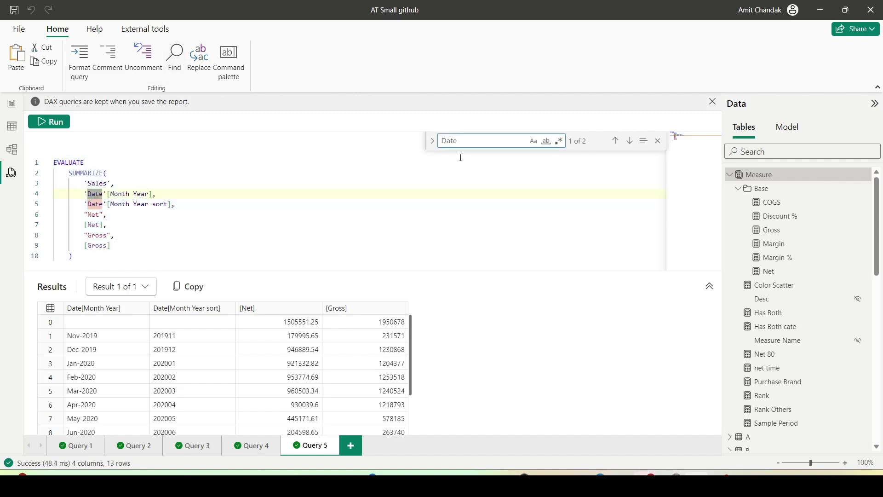
key("Return")
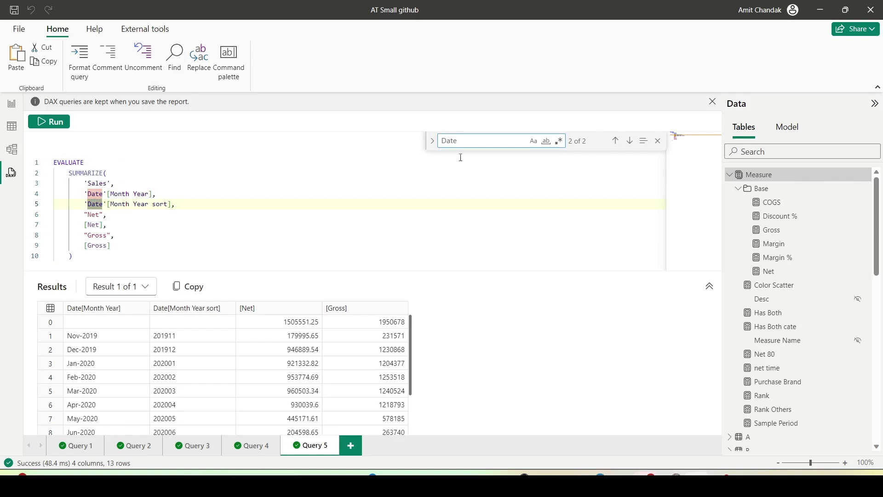
key("Return")
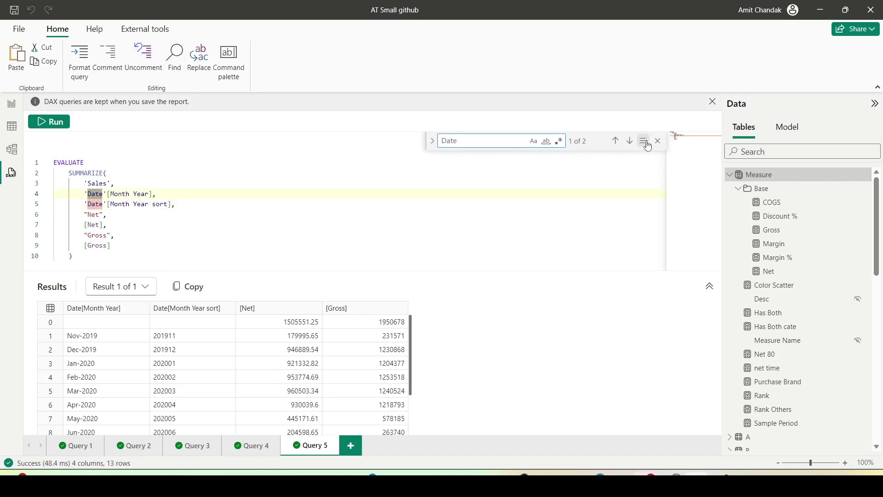
left_click(89, 263)
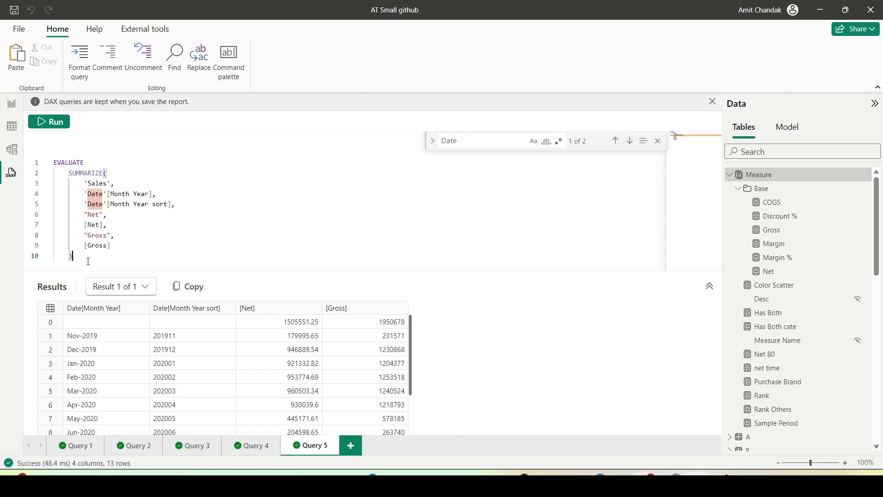
key("shift+alt+Right")
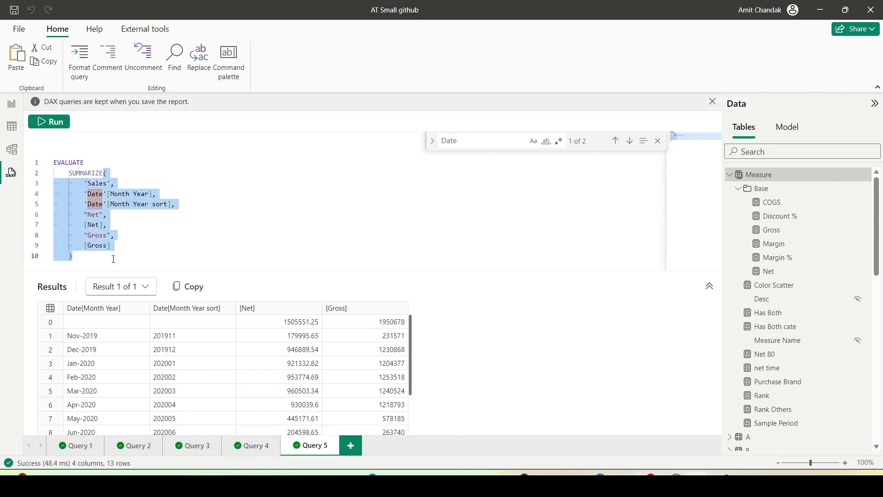
Step: Rewrite the arguments as SUMMARIZECOLUMNS of Month Year, Month Year sort and "Net", [Net]
type("C")
key("Tab")
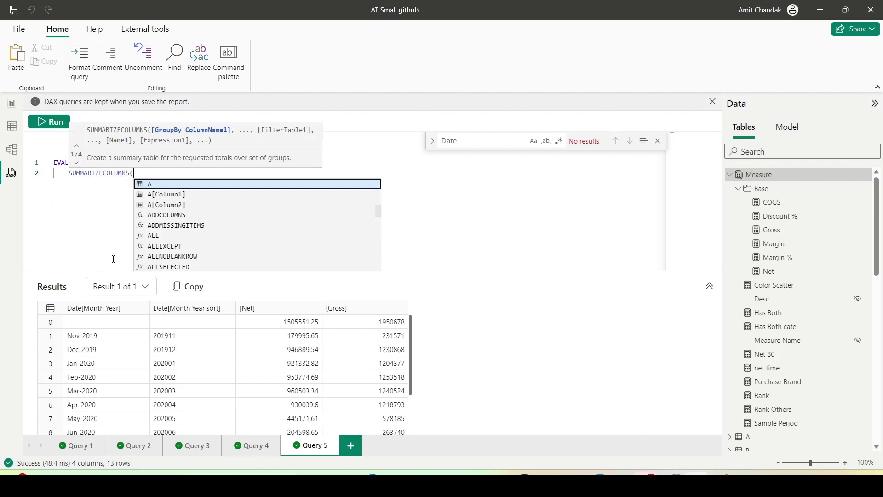
type("Date")
key("Down")
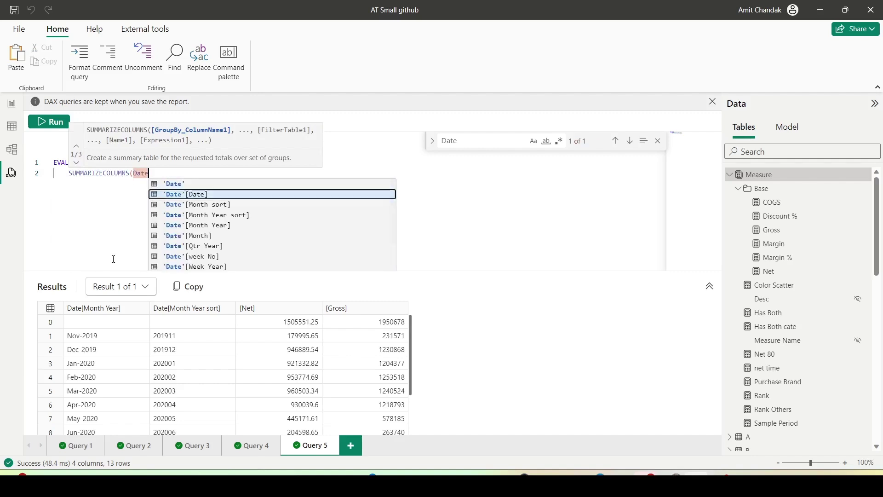
key("Down")
key("Down")
key("Down")
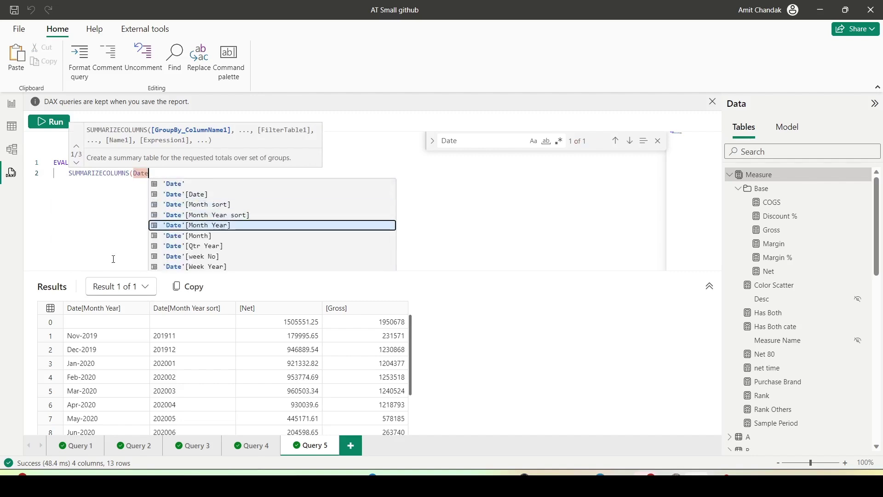
key("Tab")
type(", ")
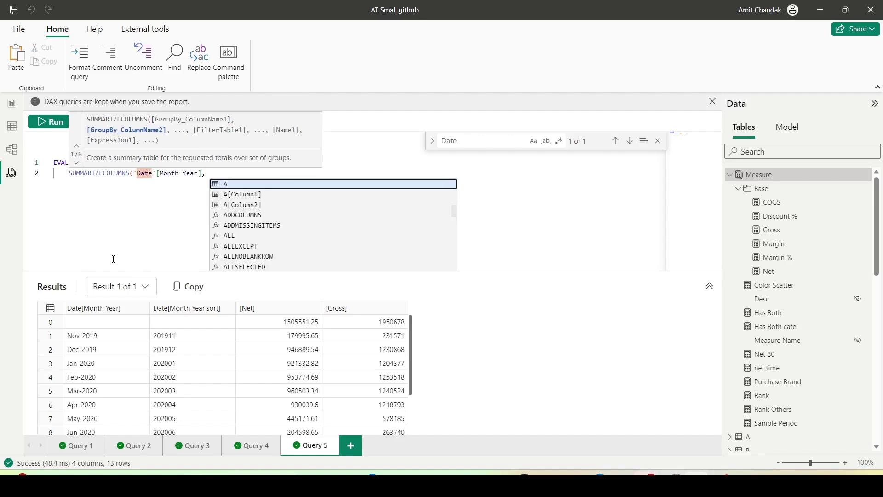
type("Date")
key("Down")
key("Down")
key("Down")
key("Tab")
type(", ")
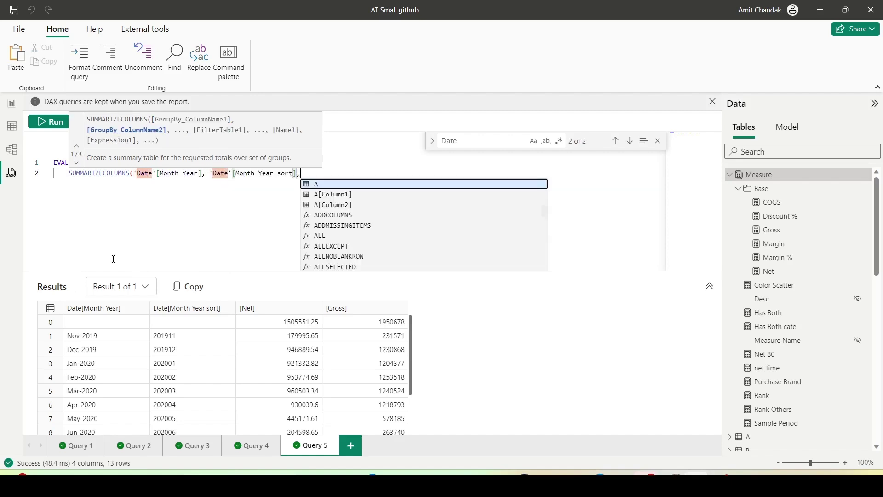
type("\"\"")
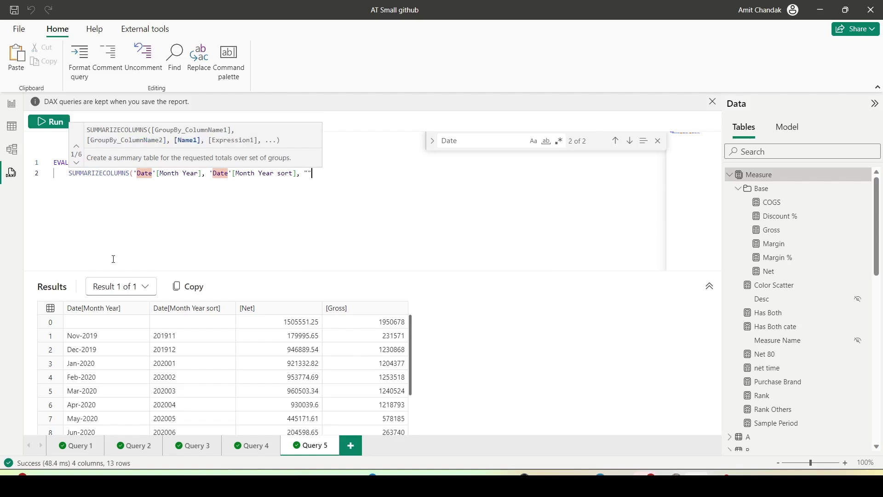
type("Net\", [Net])")
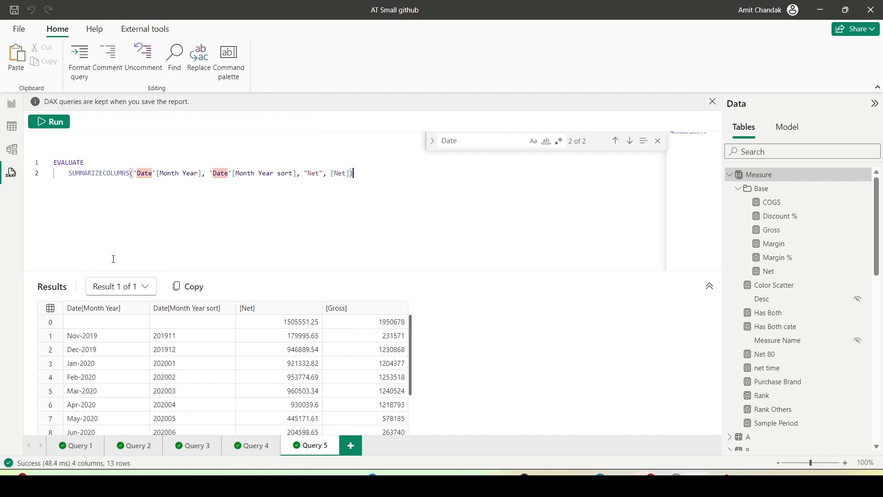
Step: Add ORDER BY [Month Year sort], run the query, and add blank lines below
key("Return")
type("Order")
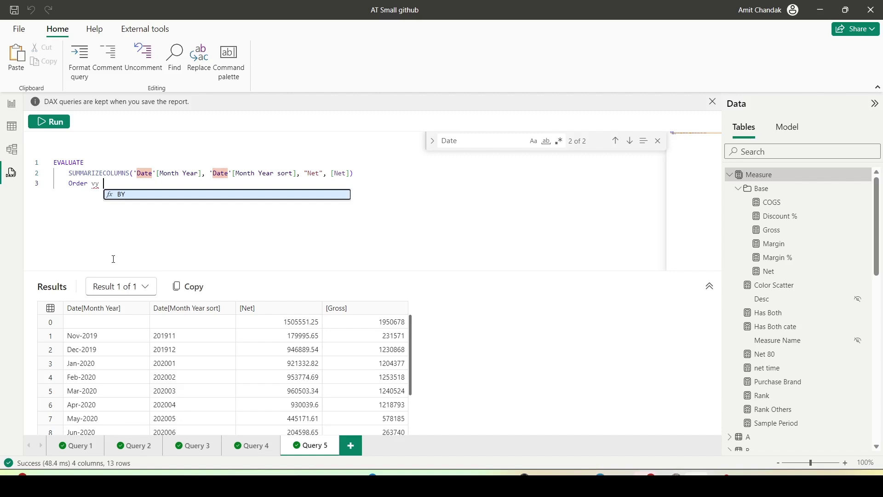
type(" by")
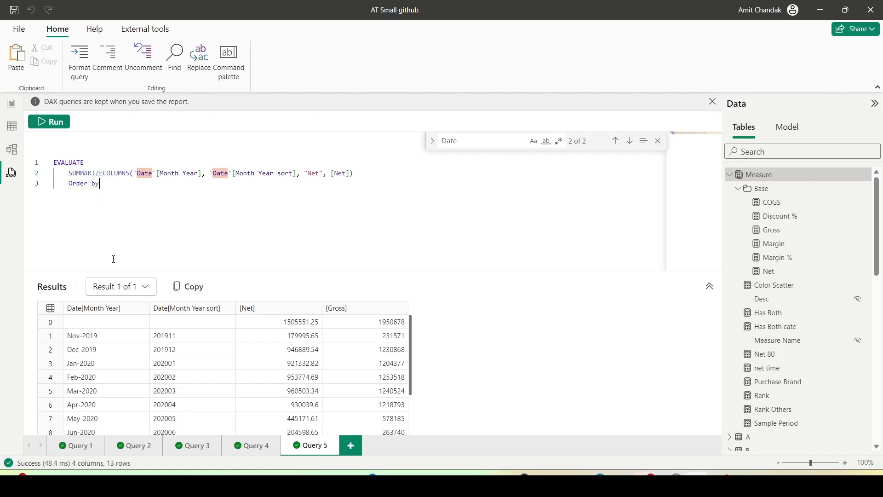
type(" [Mon")
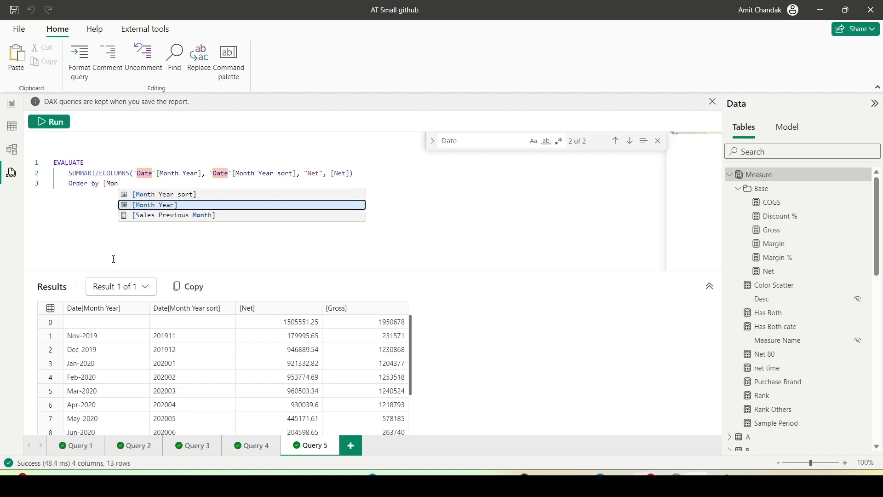
key("Up")
key("Return")
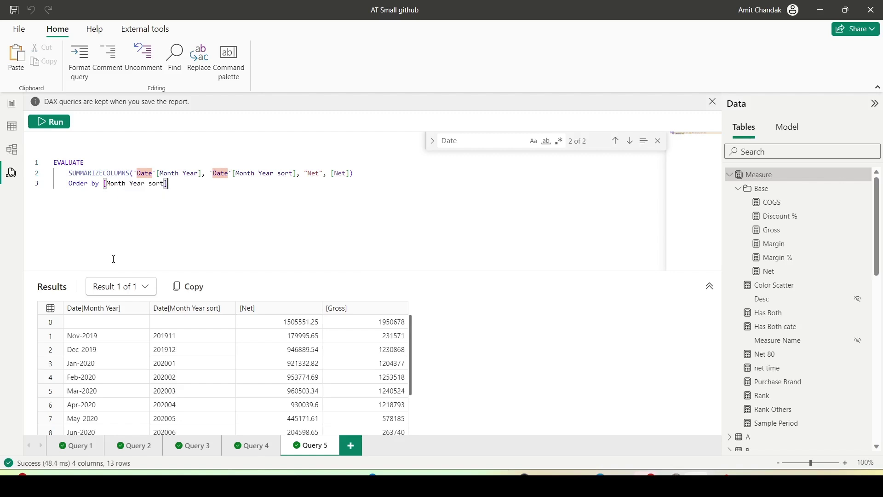
key("ctrl+a")
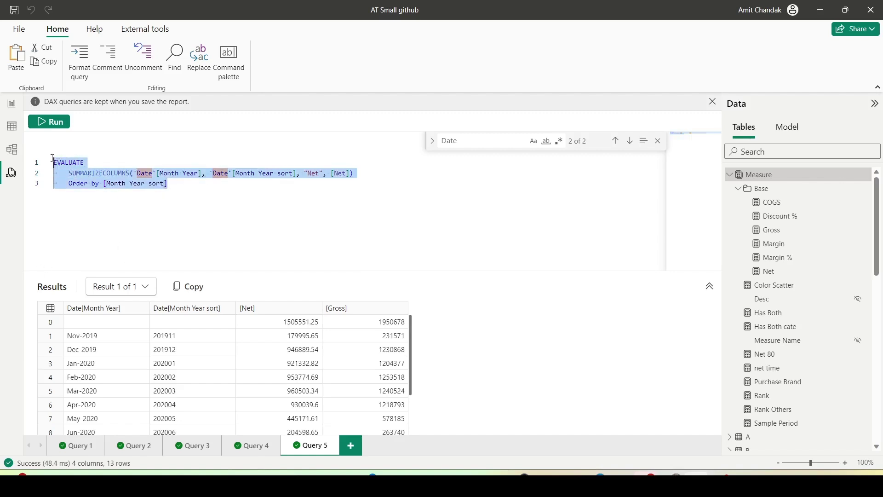
left_click(52, 128)
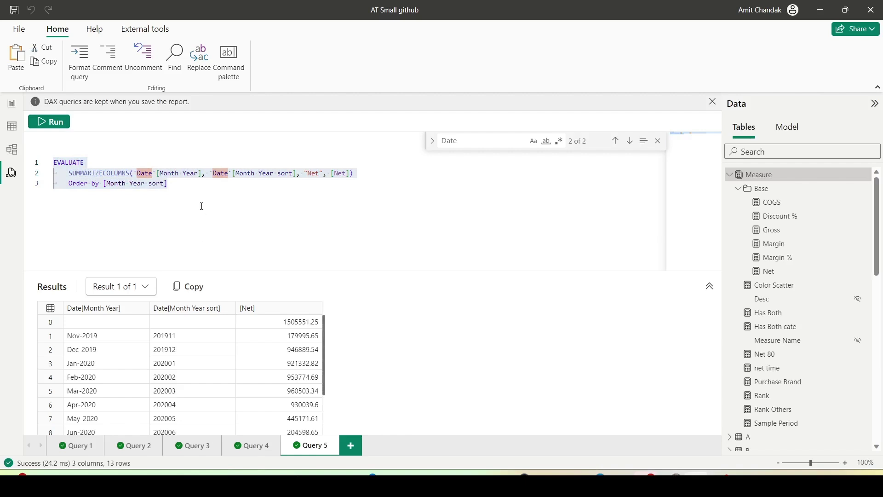
left_click(199, 189)
key("Return")
Step: Begin a second query: EVALUATE SELECTCOLUMNS over the Sales table
key("Return")
key("Return")
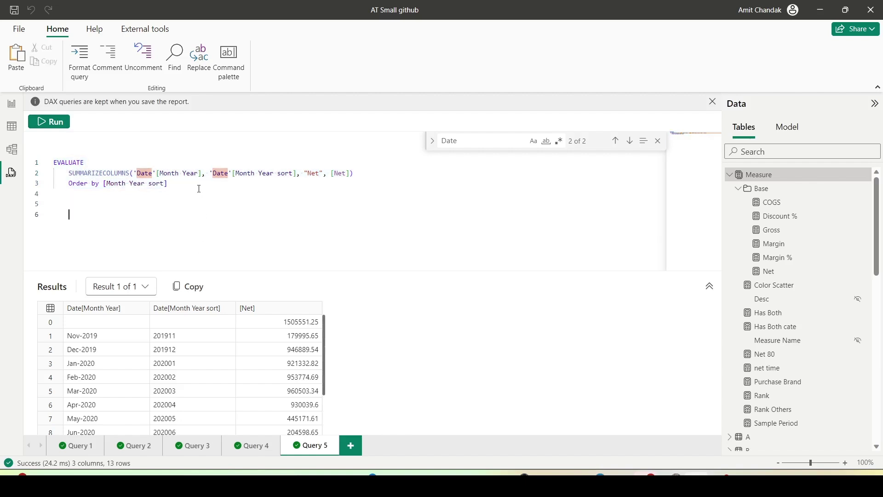
type("Selectcol")
key("ctrl+BackSpace")
type("EVALUATE")
key("Return")
type("Sele")
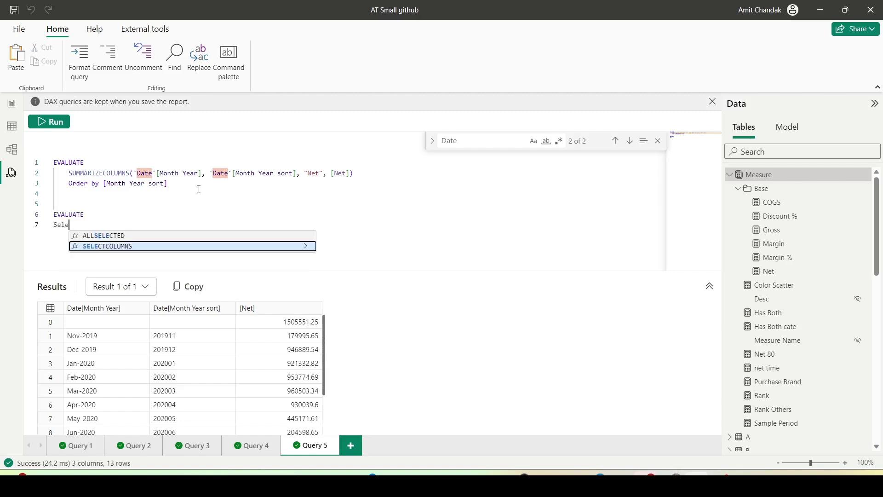
key("Tab")
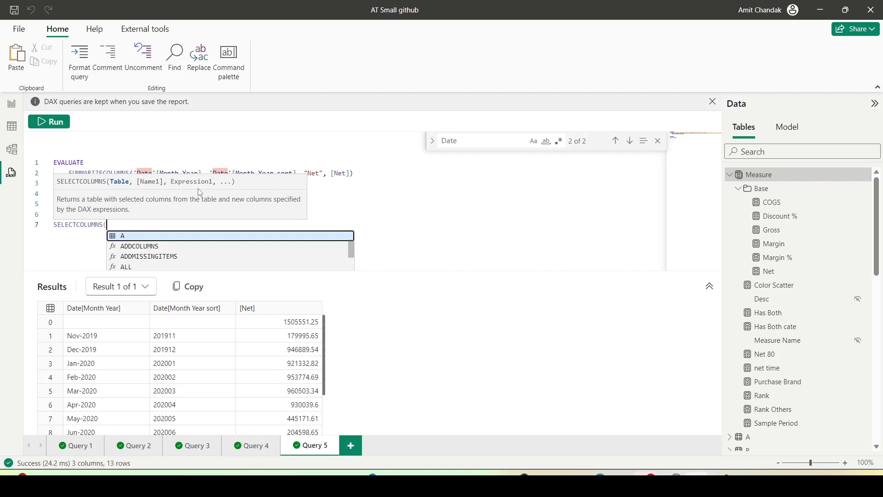
type("Salesm")
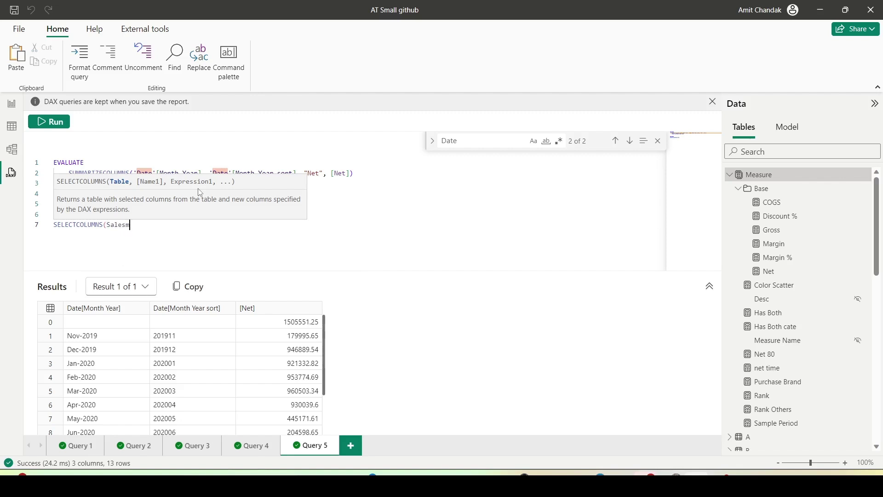
key("BackSpace")
Step: Add "City" from Sales[City Id] and "Gross" from Sales[Gross Sales], then run only this query
type(", ")
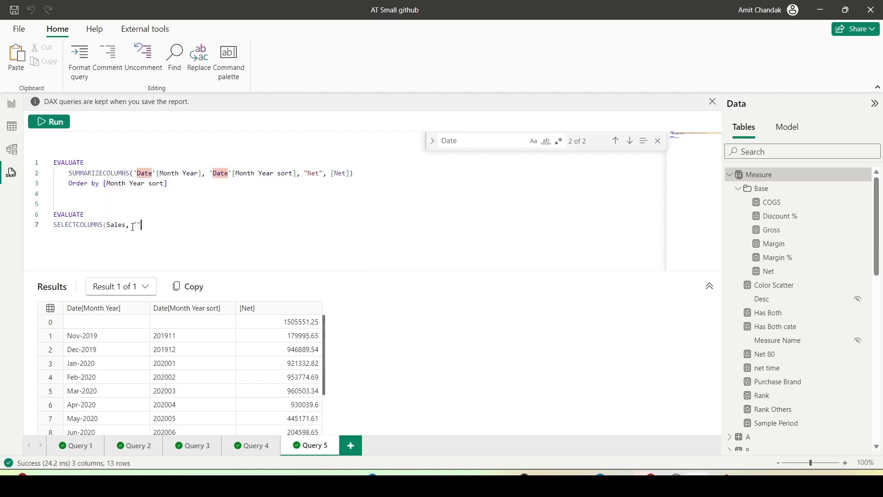
type("\"City\", ")
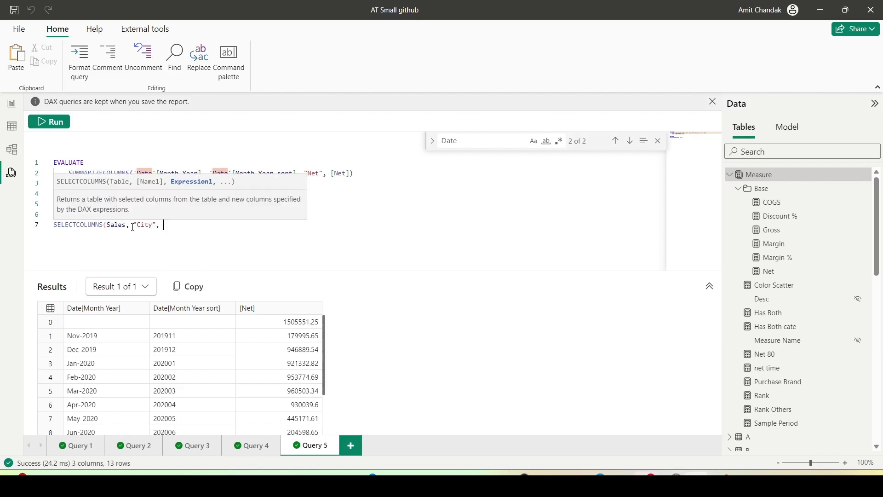
type("Ge")
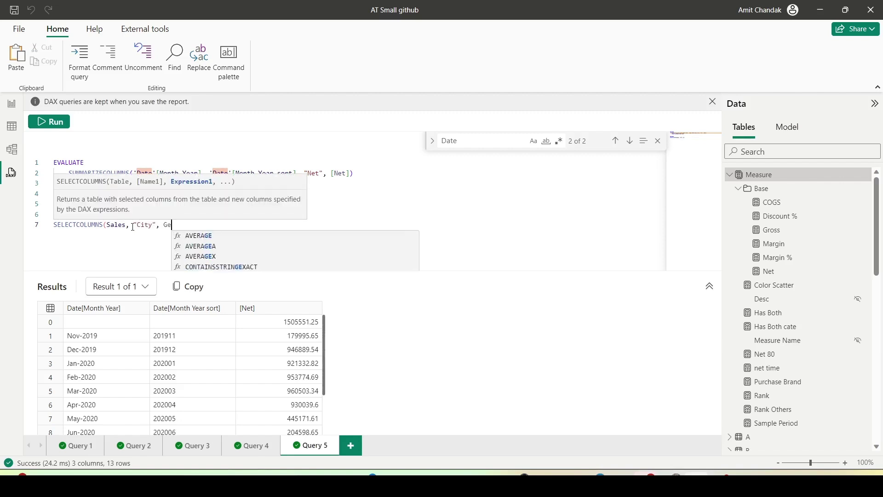
key("BackSpace")
key("BackSpace")
type("Sal")
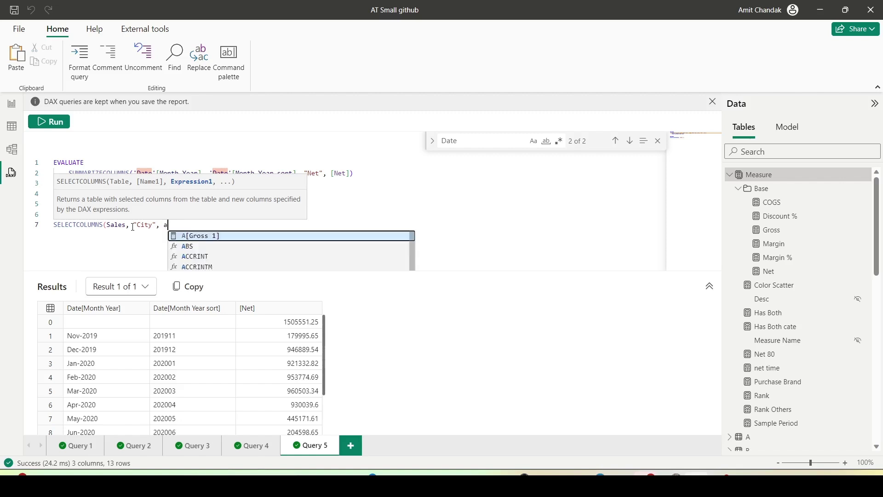
key("Down")
key("Tab")
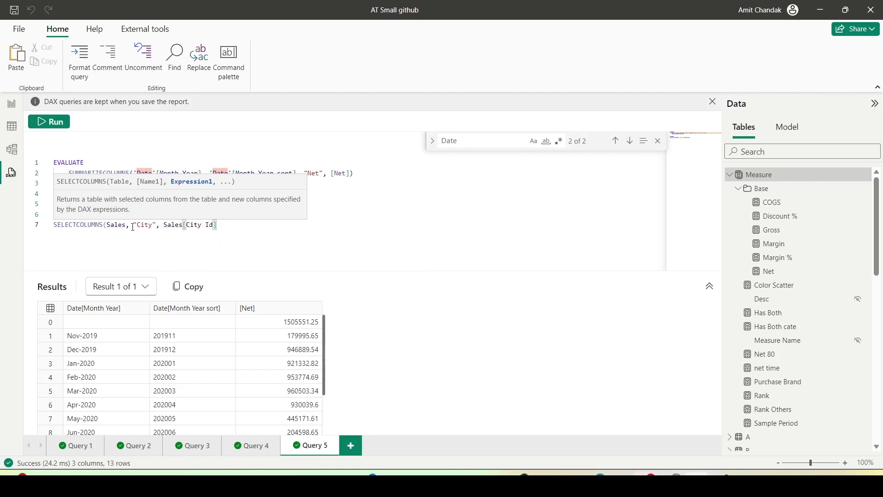
type(", \"City\", Sales[City Id],\"")
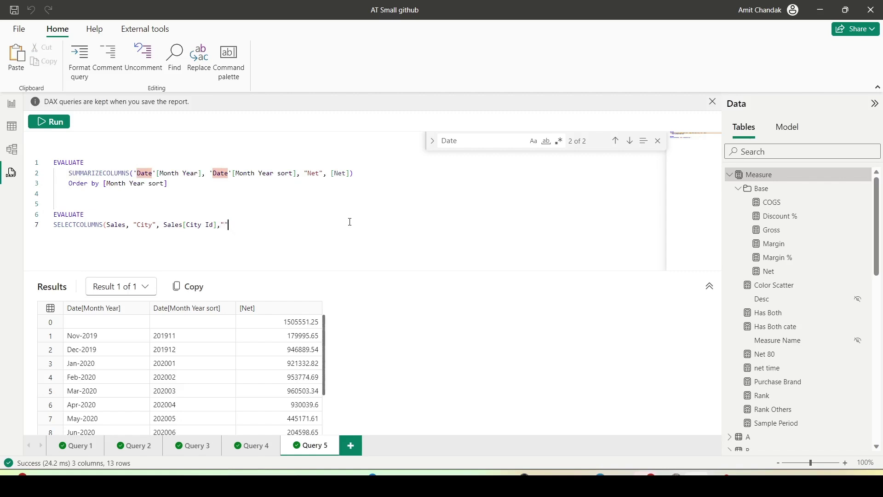
type("Gross\",")
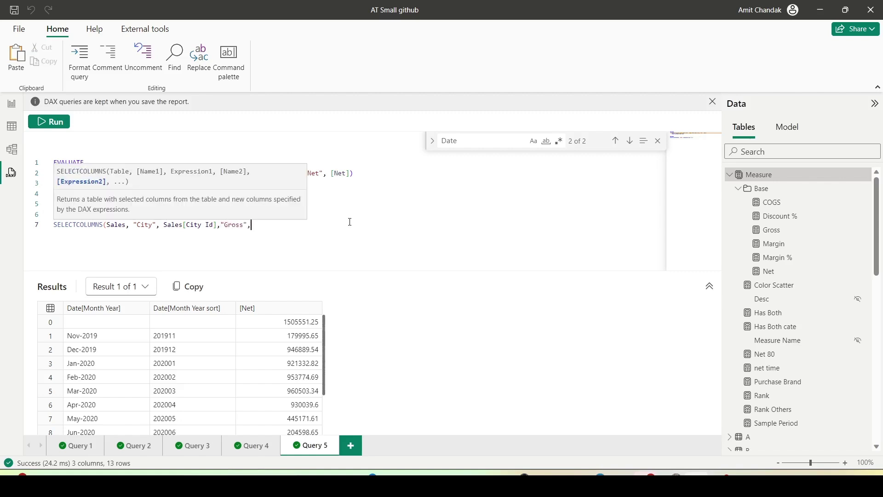
type(" Sales")
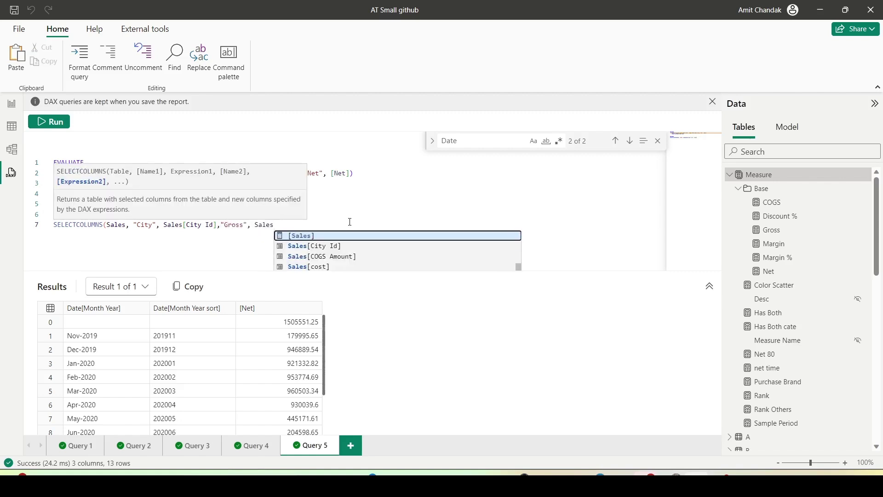
type("[Gross Sales]")
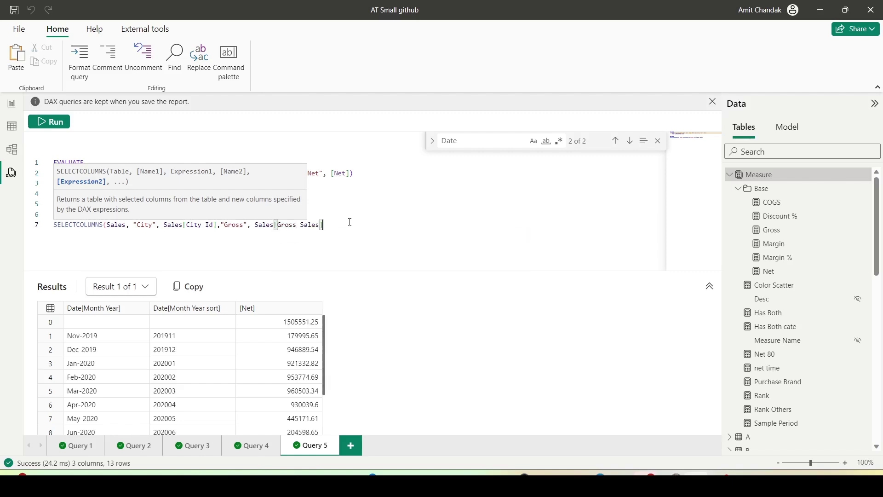
type(")")
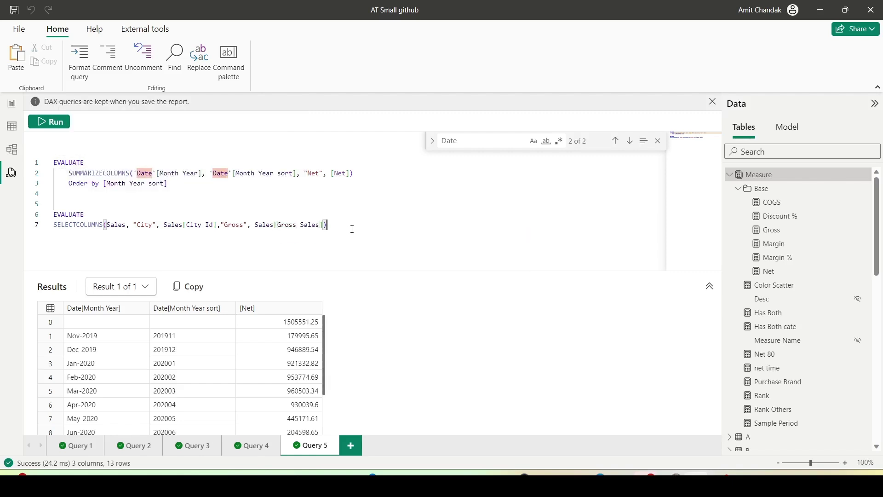
left_click_drag(349, 222, 53, 212)
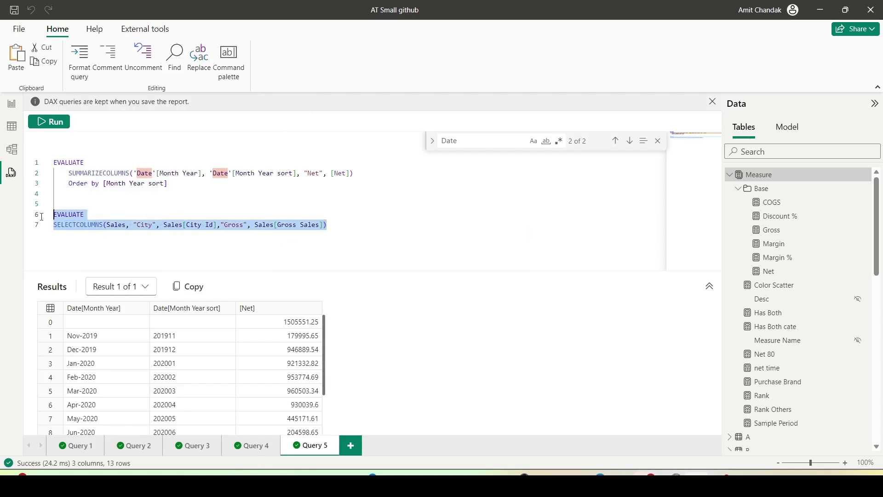
left_click(48, 122)
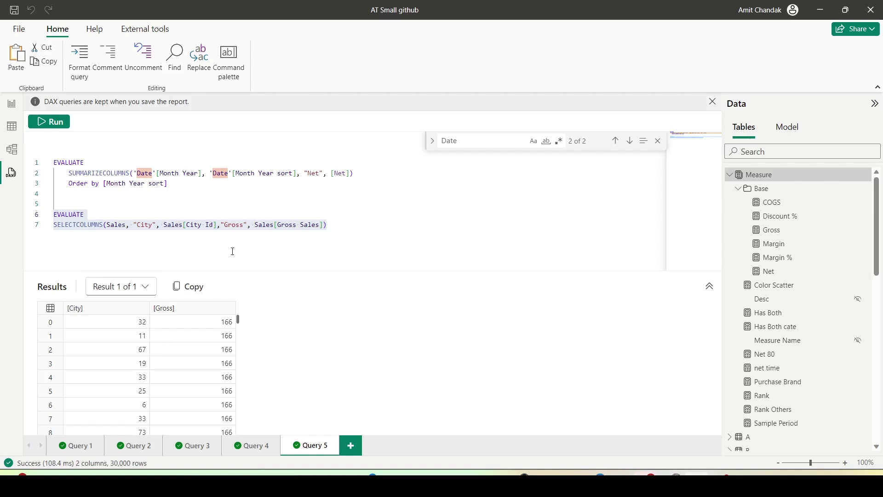
Step: Add a new blank report page, clear the 'mtd' field search, and expand the Date table
left_click(6, 103)
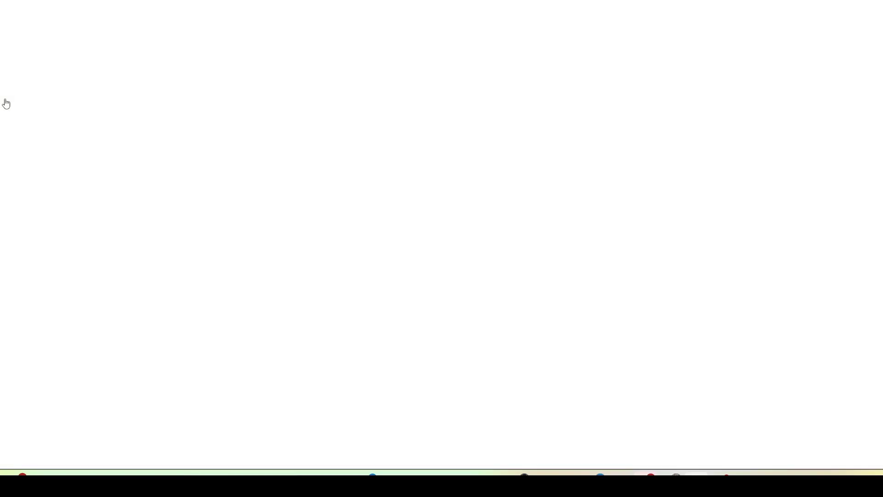
left_click(150, 445)
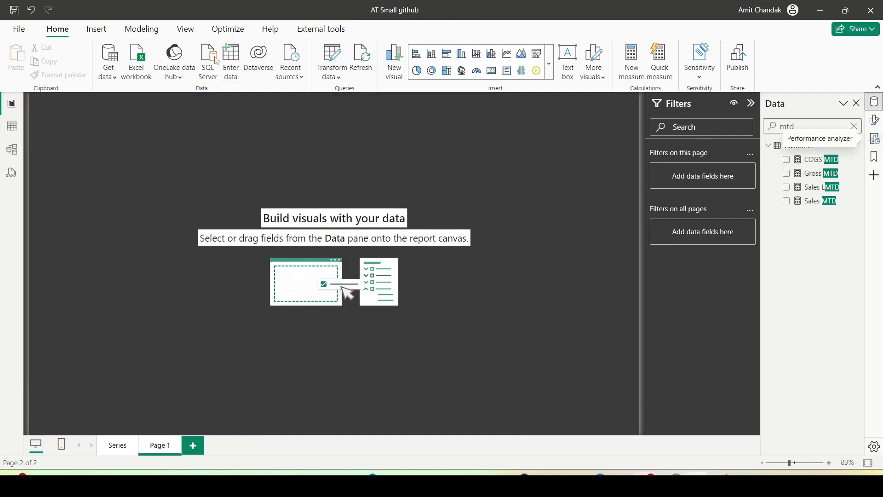
left_click(184, 29)
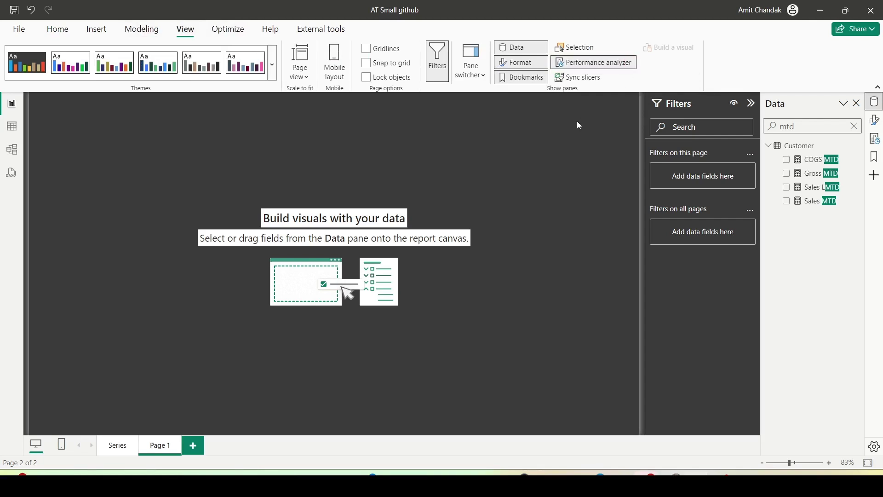
left_click(855, 126)
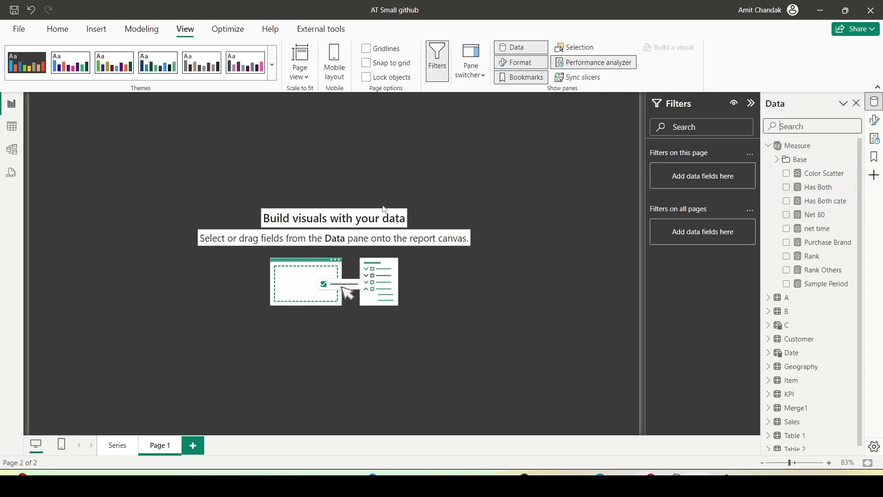
scroll(770, 247, "down", 1)
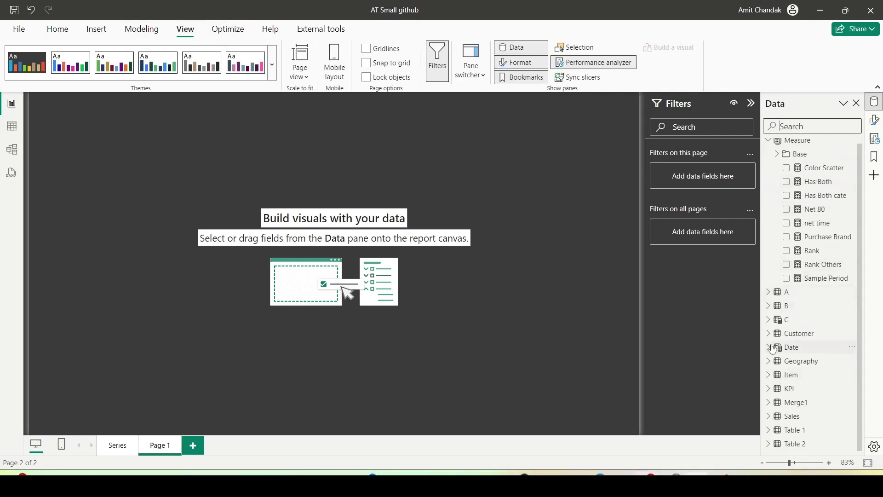
left_click(771, 350)
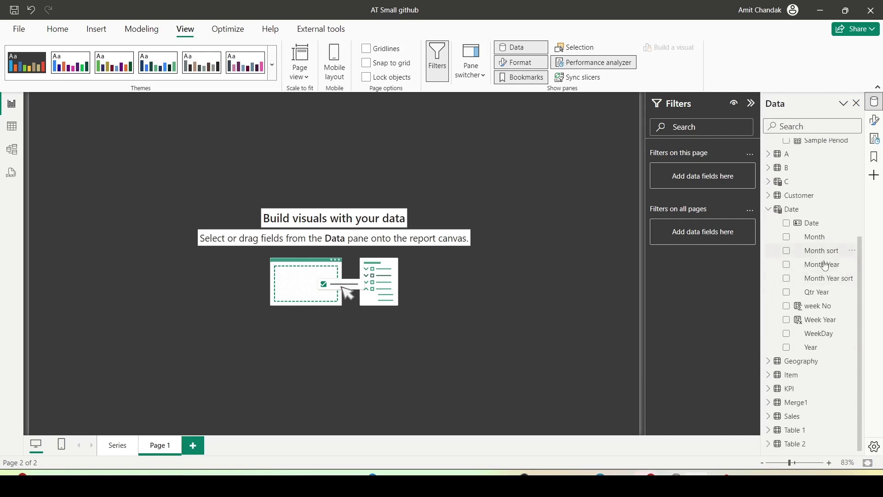
Step: Build a Month Year table with Net and Gross measures from the Base folder
left_click_drag(824, 266, 150, 208)
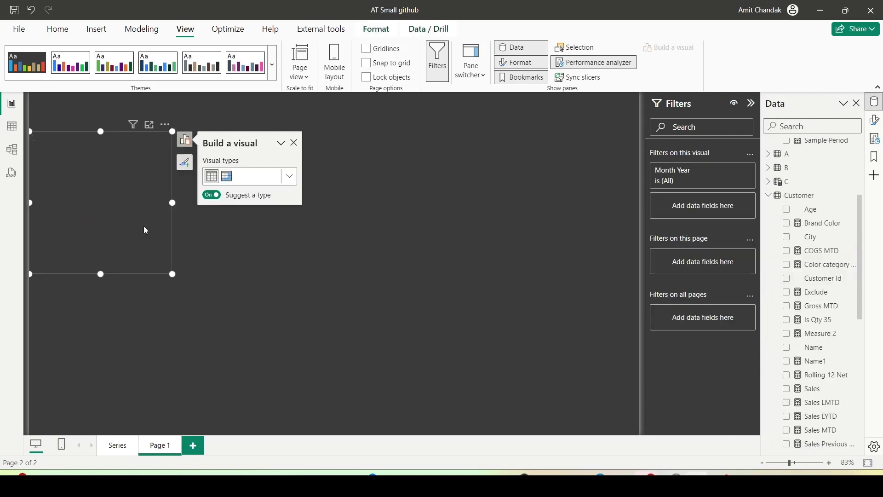
left_click(199, 250)
left_click_drag(236, 304, 416, 377)
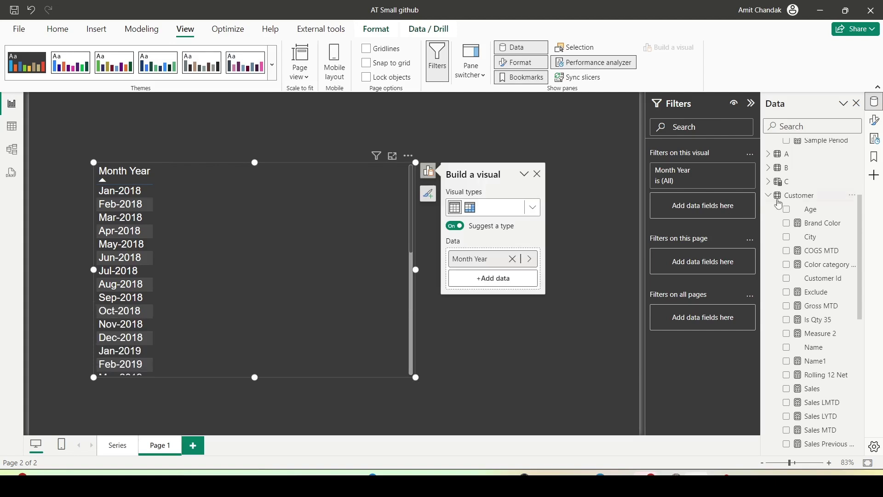
scroll(807, 199, "up", 3)
left_click(777, 159)
left_click_drag(816, 242, 405, 225)
left_click_drag(816, 200, 225, 247)
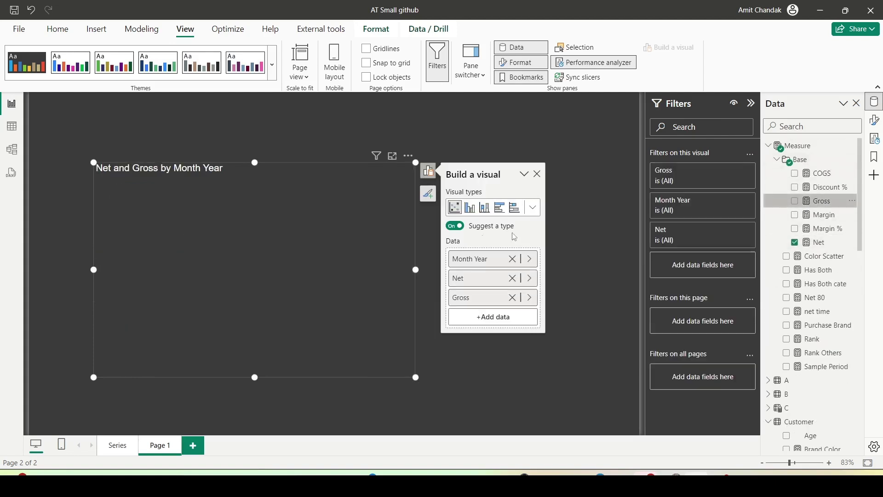
left_click(535, 212)
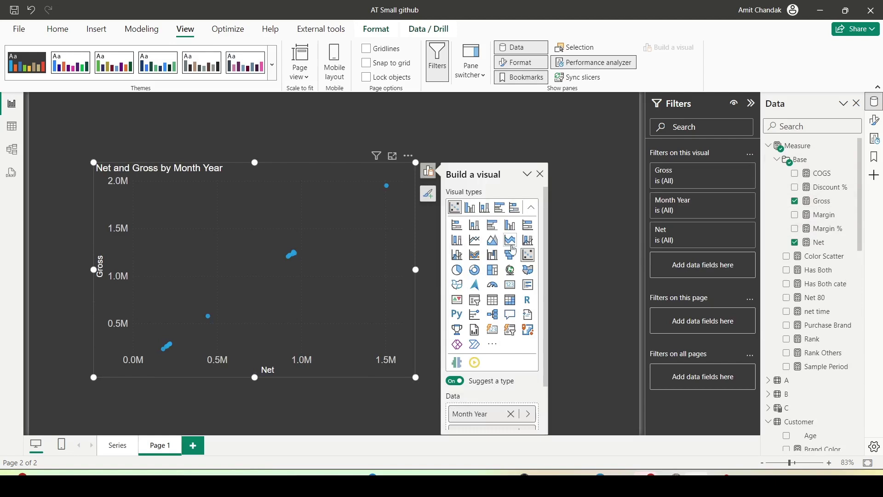
left_click(495, 303)
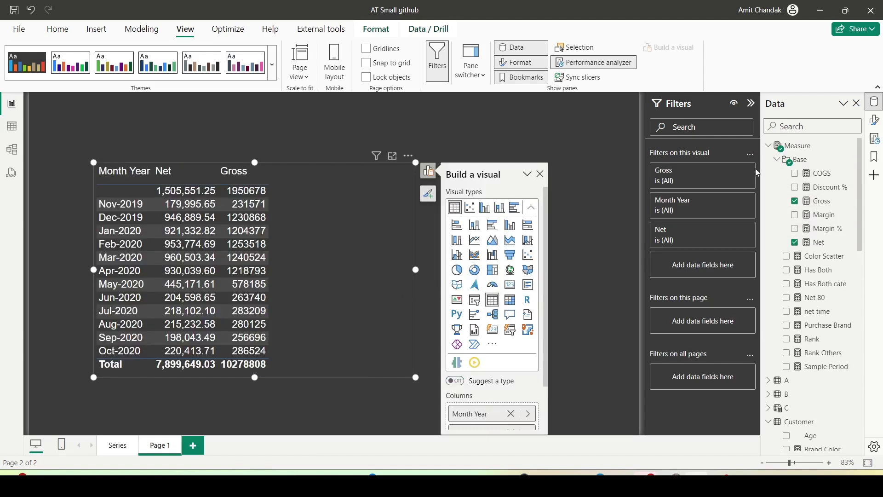
left_click(349, 112)
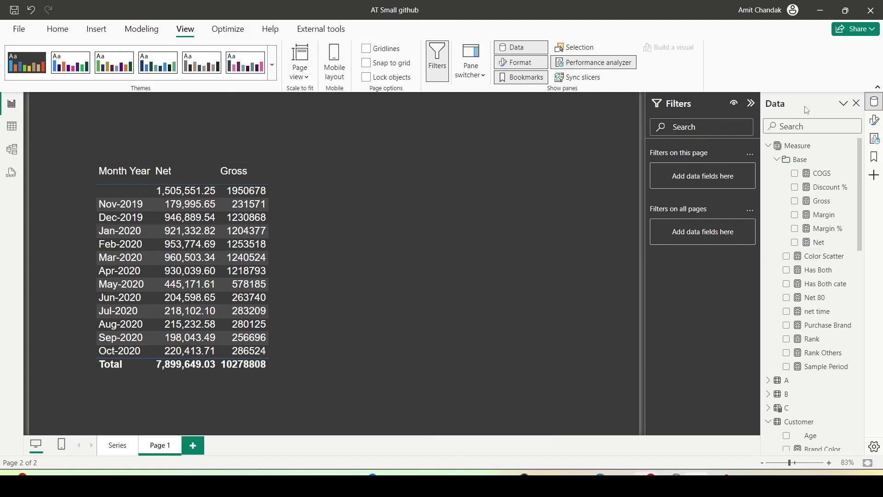
Step: Record visual timings in Performance analyzer, refresh visuals, and expand the Table entry (62 ms)
left_click(874, 139)
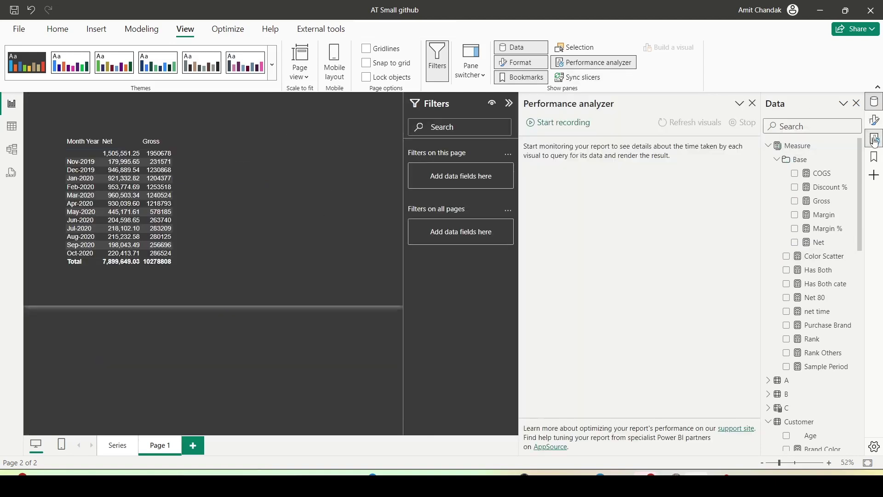
left_click(541, 124)
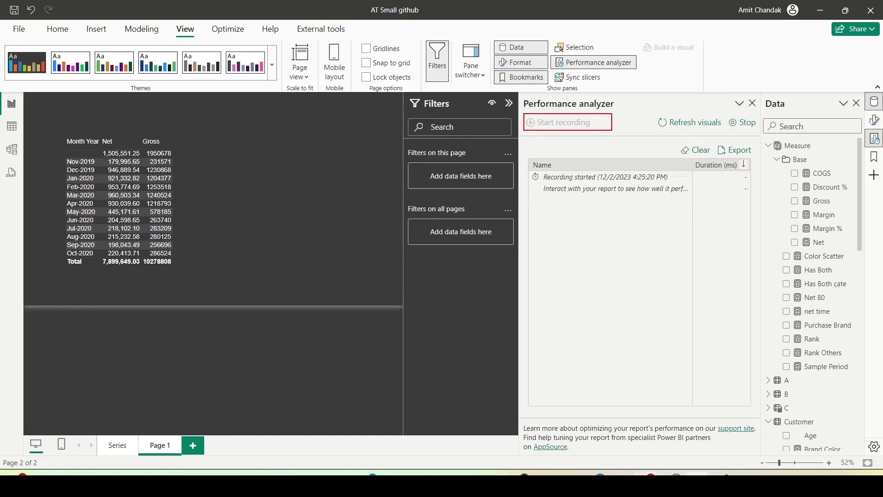
left_click(697, 129)
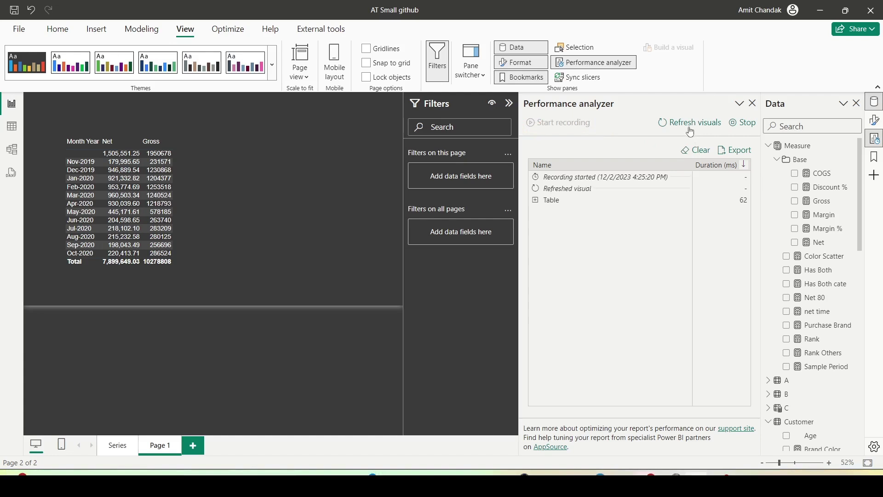
left_click(536, 202)
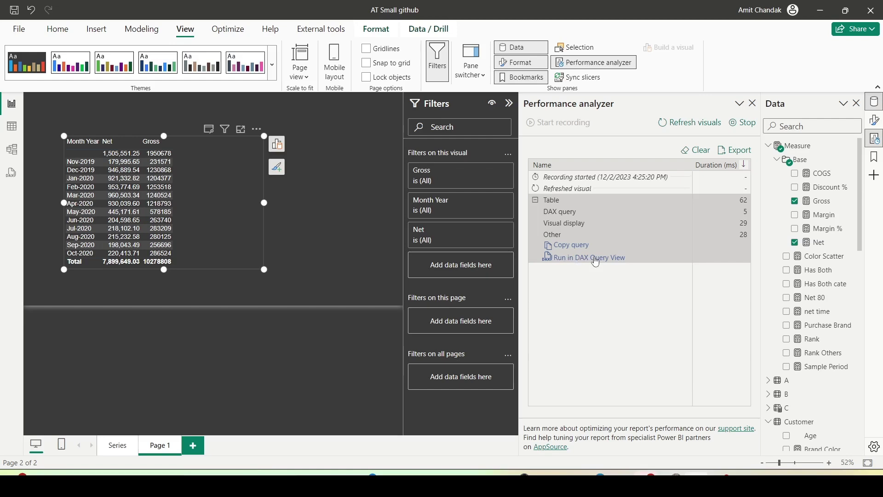
Step: Open the table's captured query in DAX query view as Query 6 and run it
left_click(595, 260)
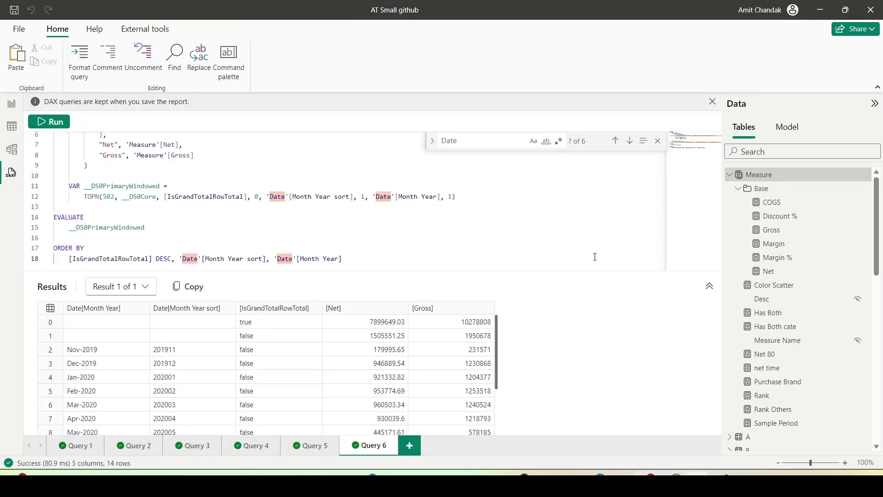
scroll(230, 209, "up", 2)
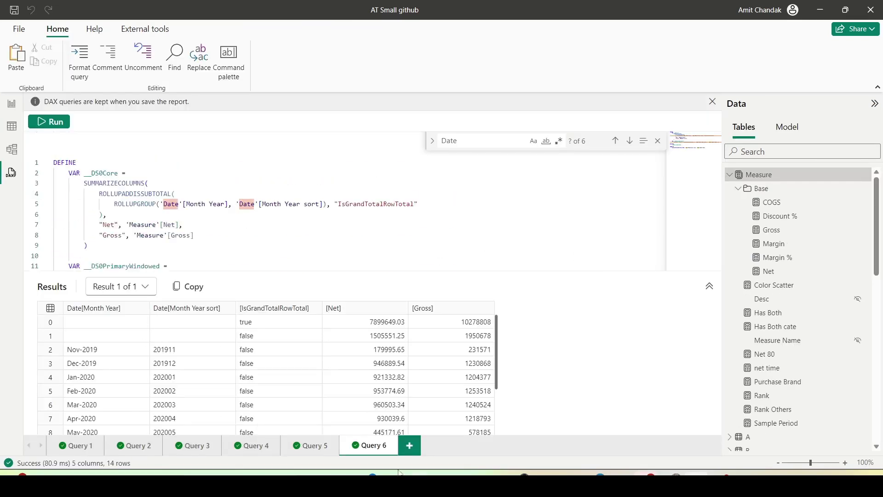
double_click(366, 447)
left_click(225, 226)
scroll(224, 225, "down", 2)
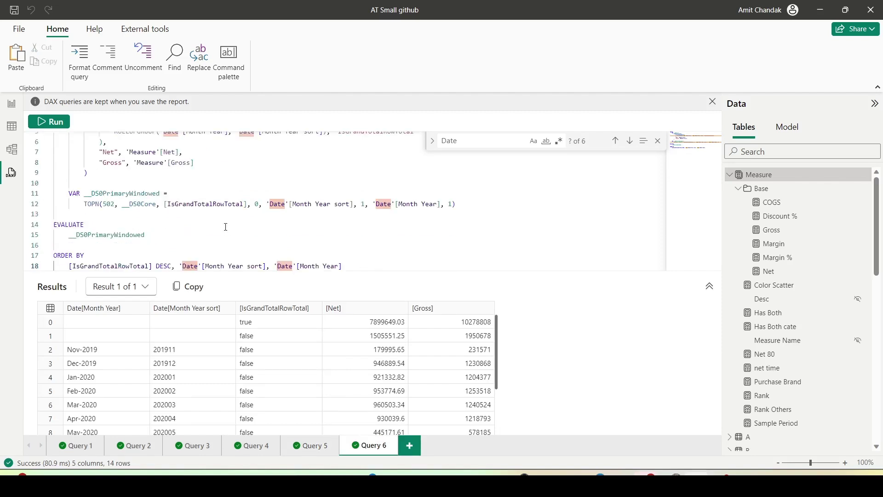
left_click(358, 262)
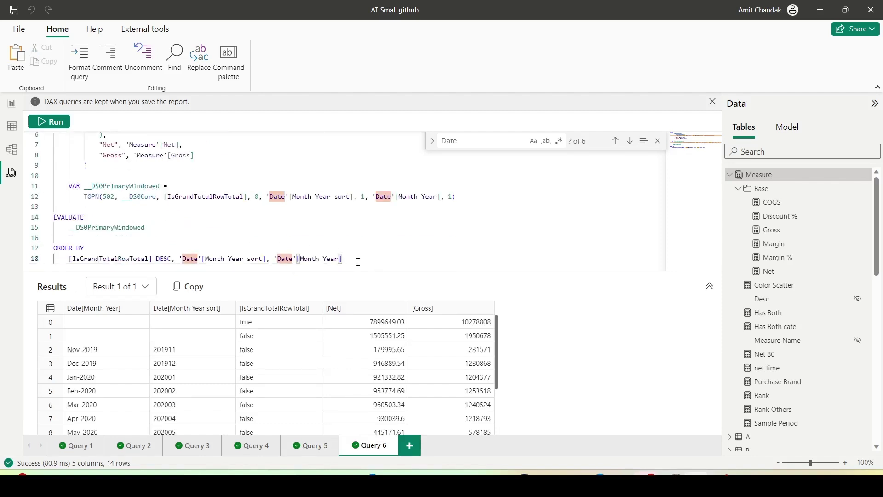
key("ctrl+a")
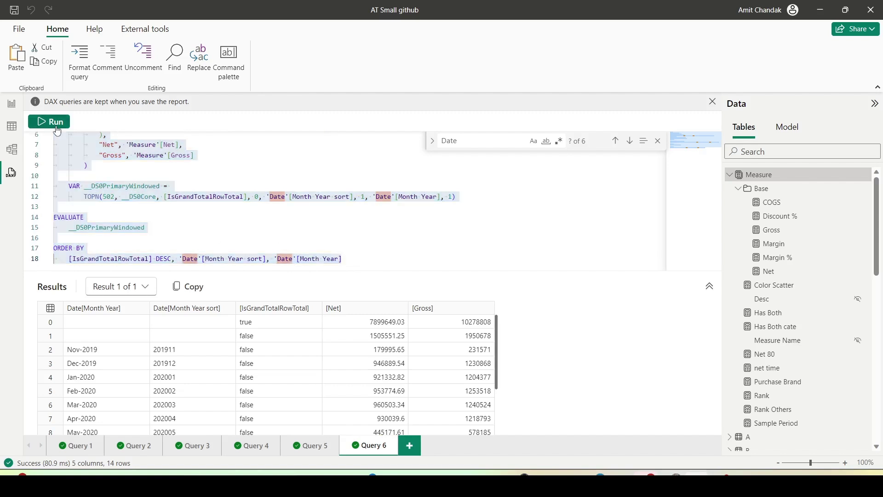
left_click(56, 125)
Step: Highlight the TOPN expression on line 12 and close the Date search box
scroll(321, 359, "down", 3)
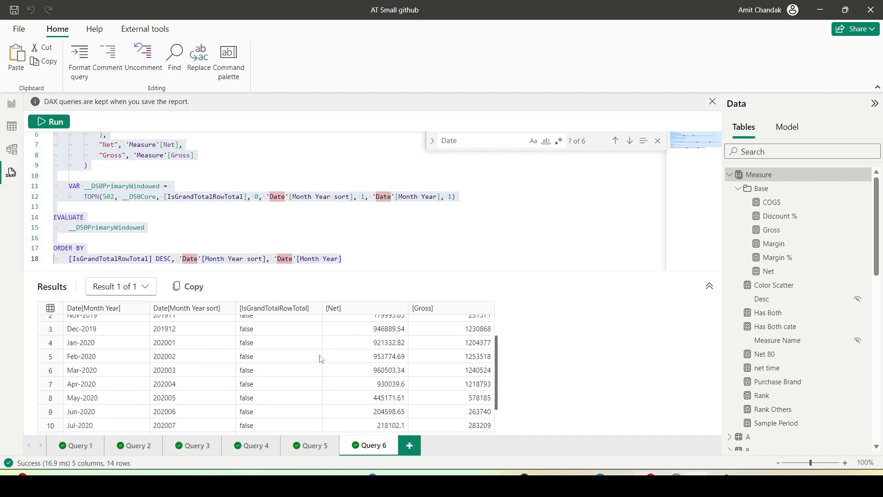
scroll(321, 359, "up", 3)
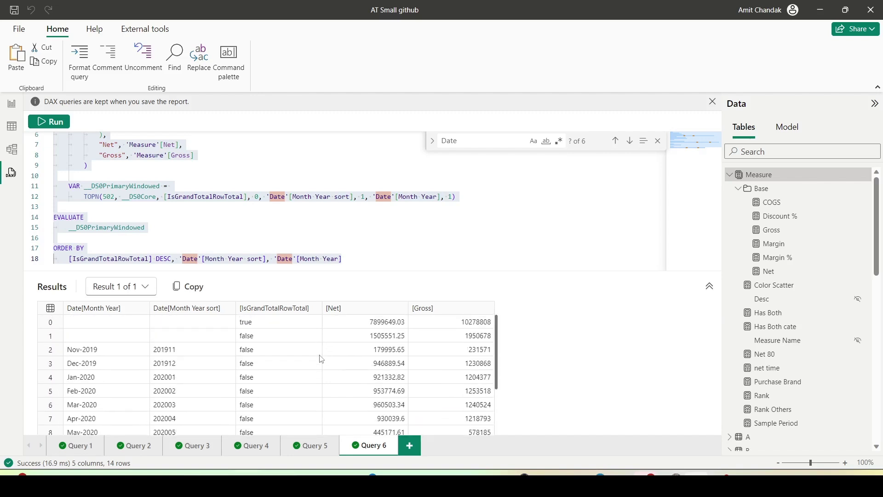
scroll(238, 168, "up", 3)
left_click(184, 173)
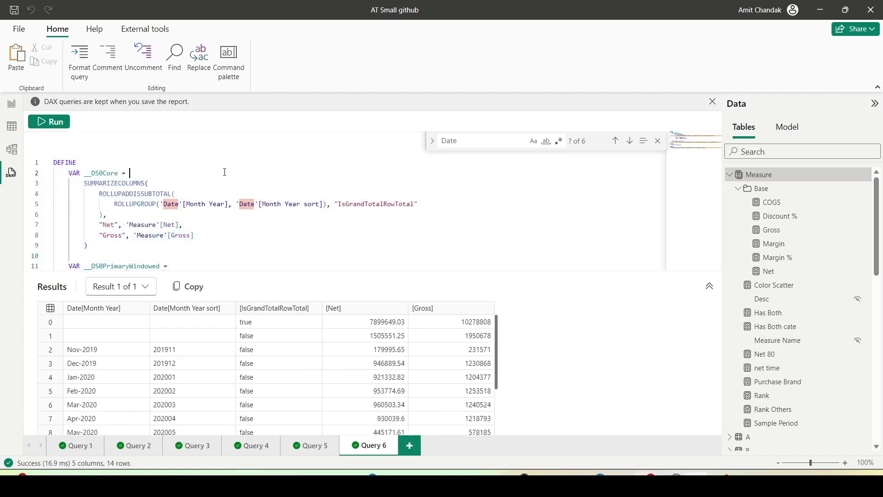
mouse_move(153, 195)
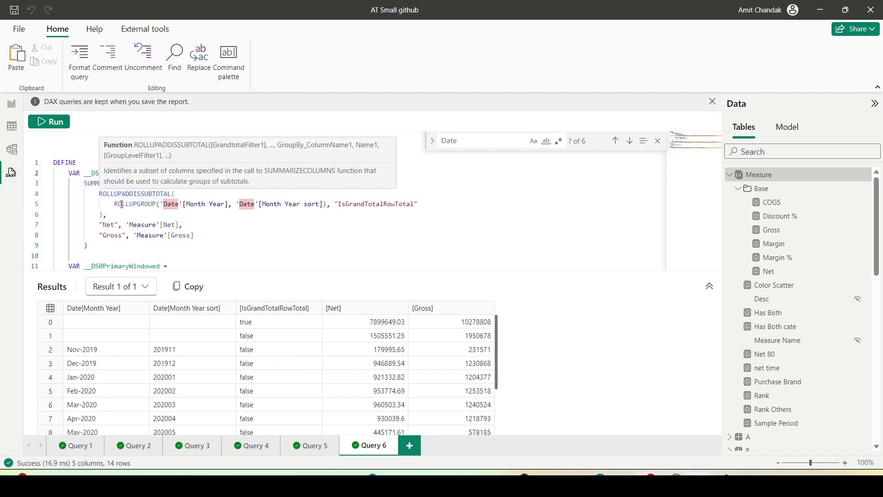
scroll(121, 204, "down", 3)
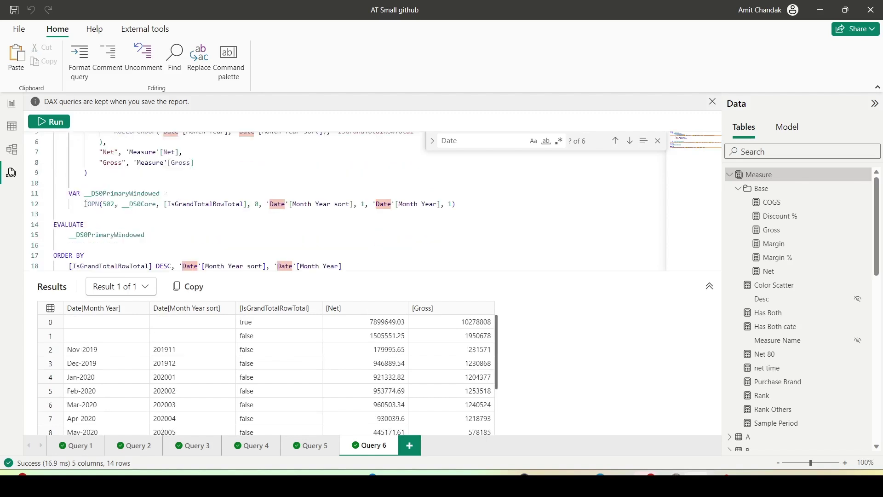
left_click_drag(85, 204, 483, 200)
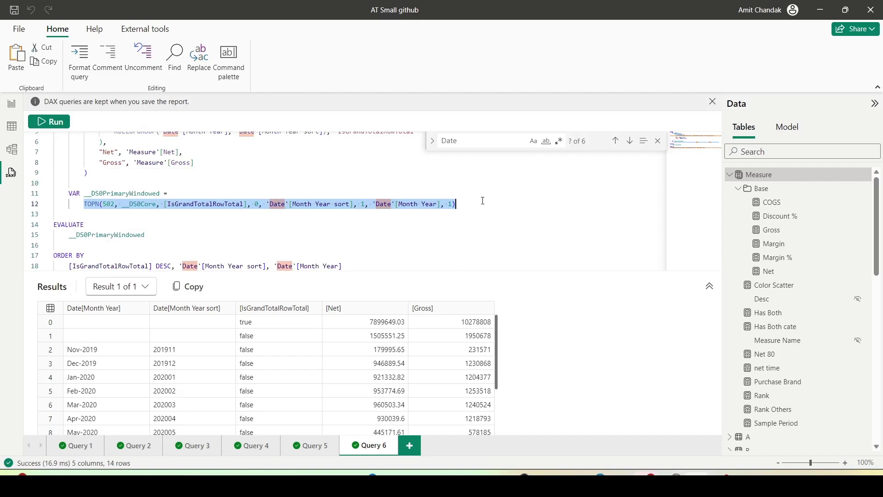
scroll(470, 210, "down", 1)
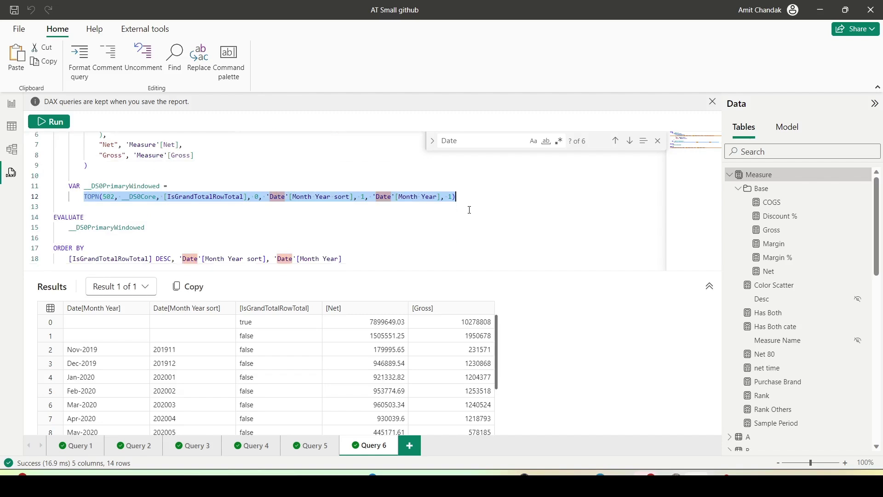
scroll(117, 242, "up", 3)
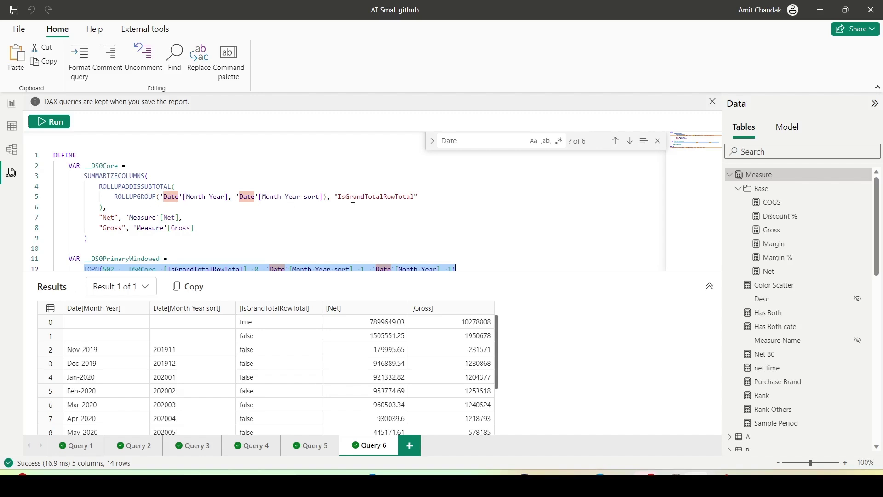
scroll(353, 200, "down", 3)
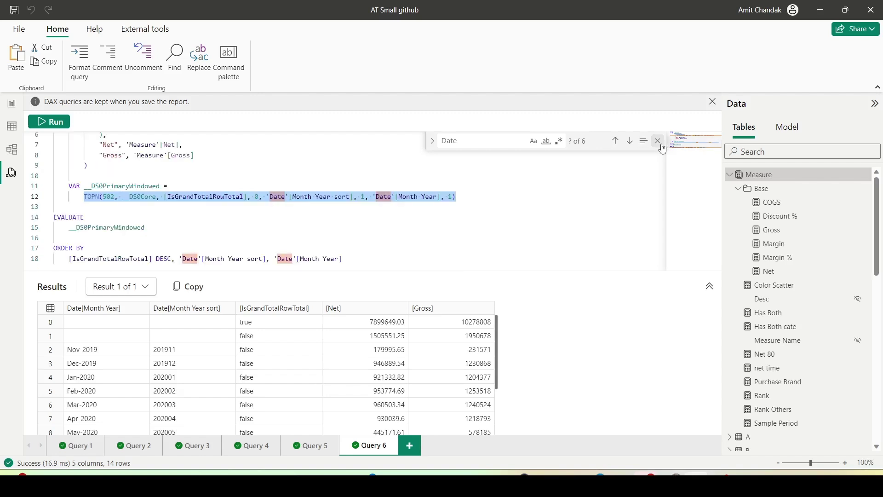
left_click(657, 140)
scroll(210, 205, "up", 3)
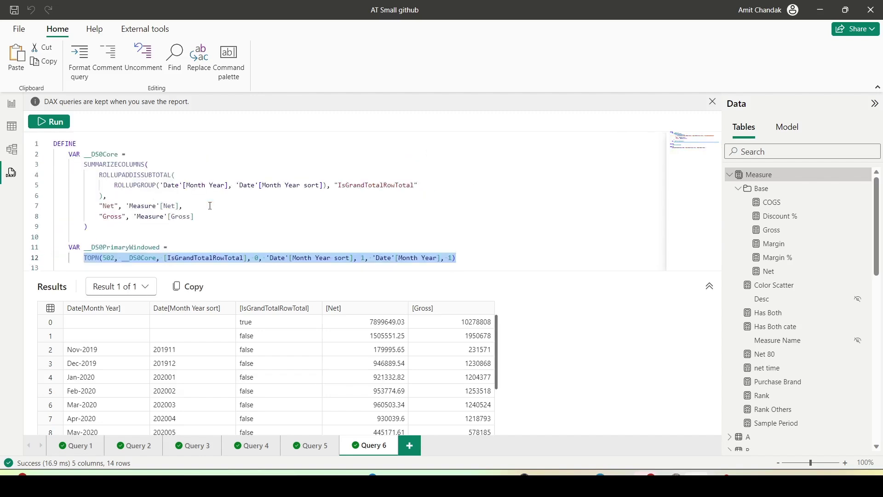